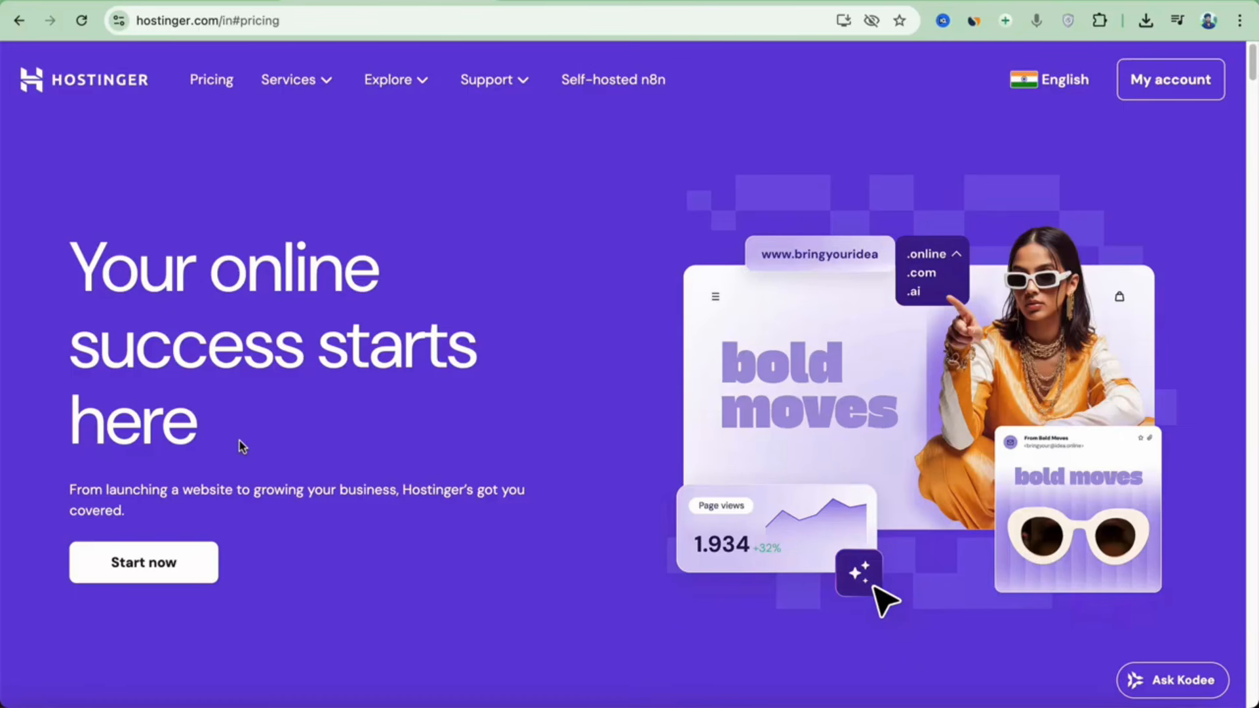
Compare the four hosting plans and pick Premium at ₹149.00/mo.
{"action": "left_click", "coordinate": [190, 571]}
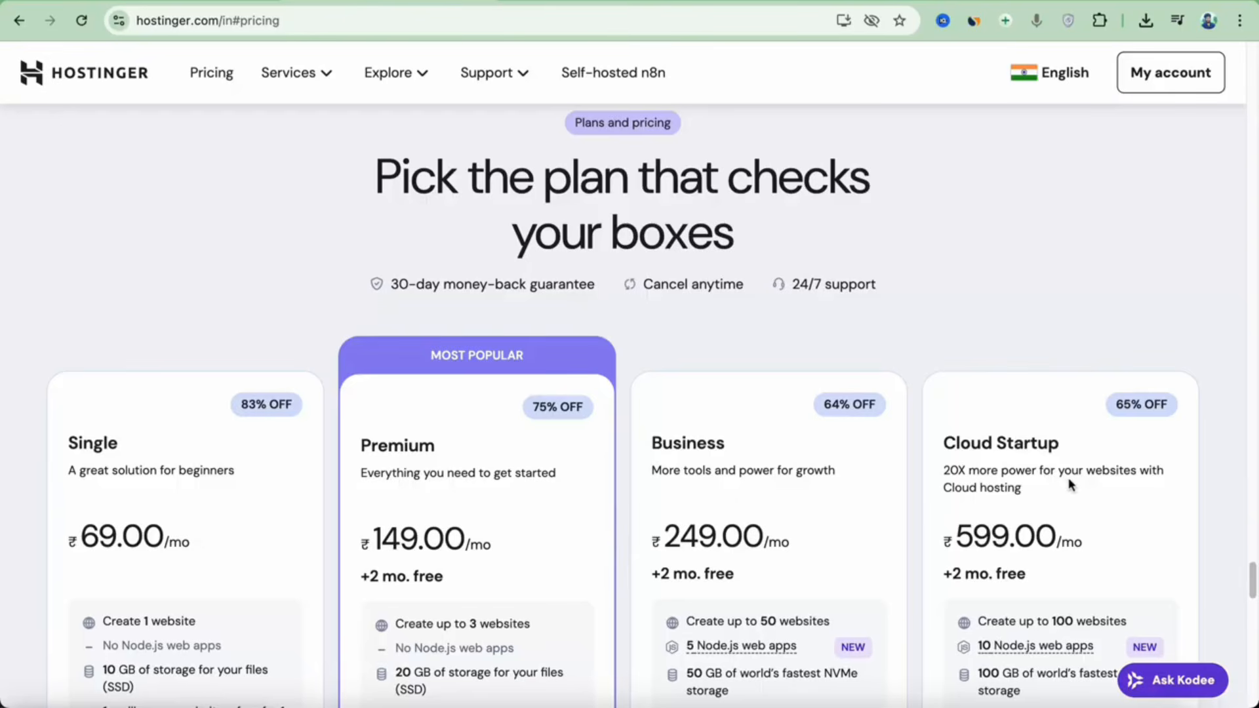
{"action": "scroll", "coordinate": [863, 512], "scroll_direction": "down", "scroll_amount": 3}
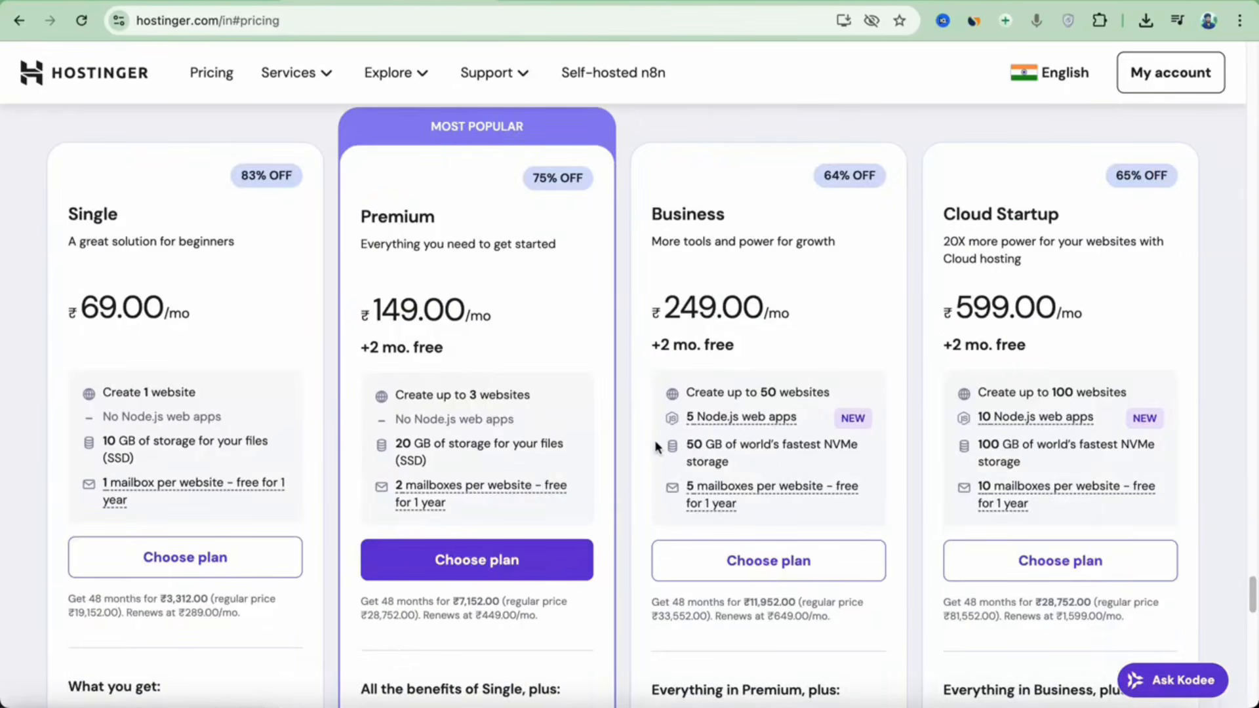
{"action": "scroll", "coordinate": [656, 446], "scroll_direction": "down", "scroll_amount": 4}
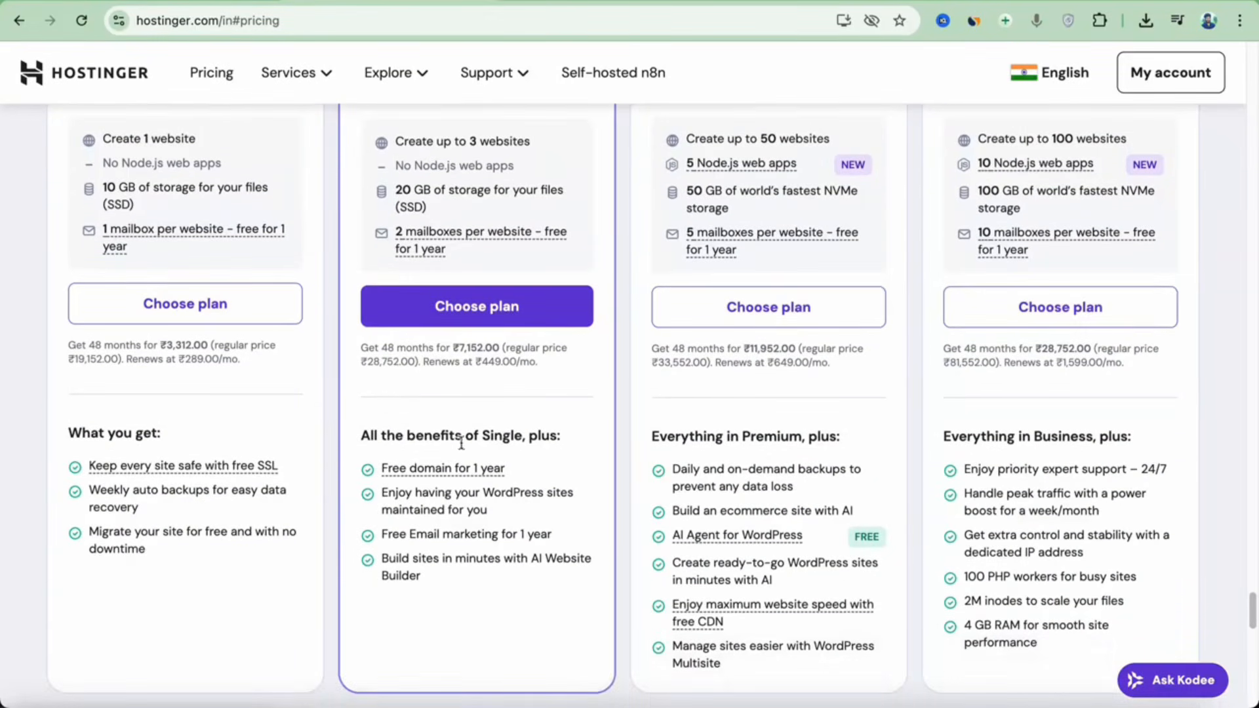
{"action": "scroll", "coordinate": [485, 426], "scroll_direction": "up", "scroll_amount": 5}
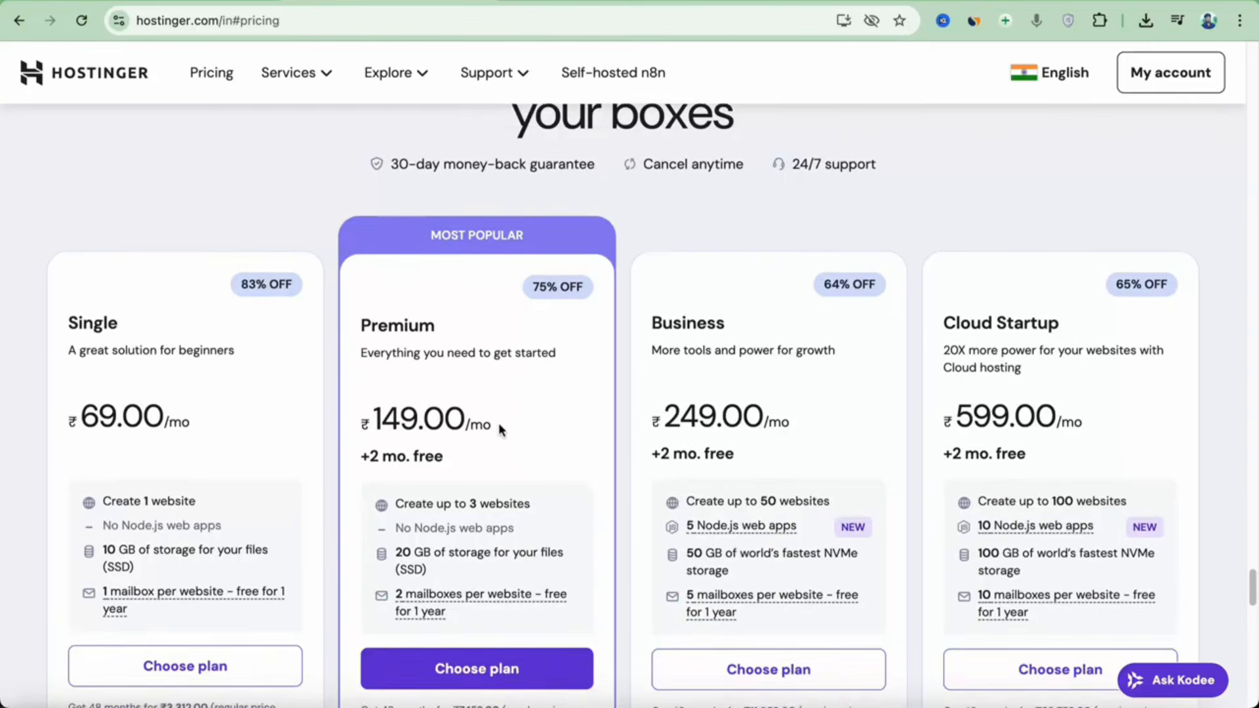
{"action": "scroll", "coordinate": [649, 394], "scroll_direction": "down", "scroll_amount": 1}
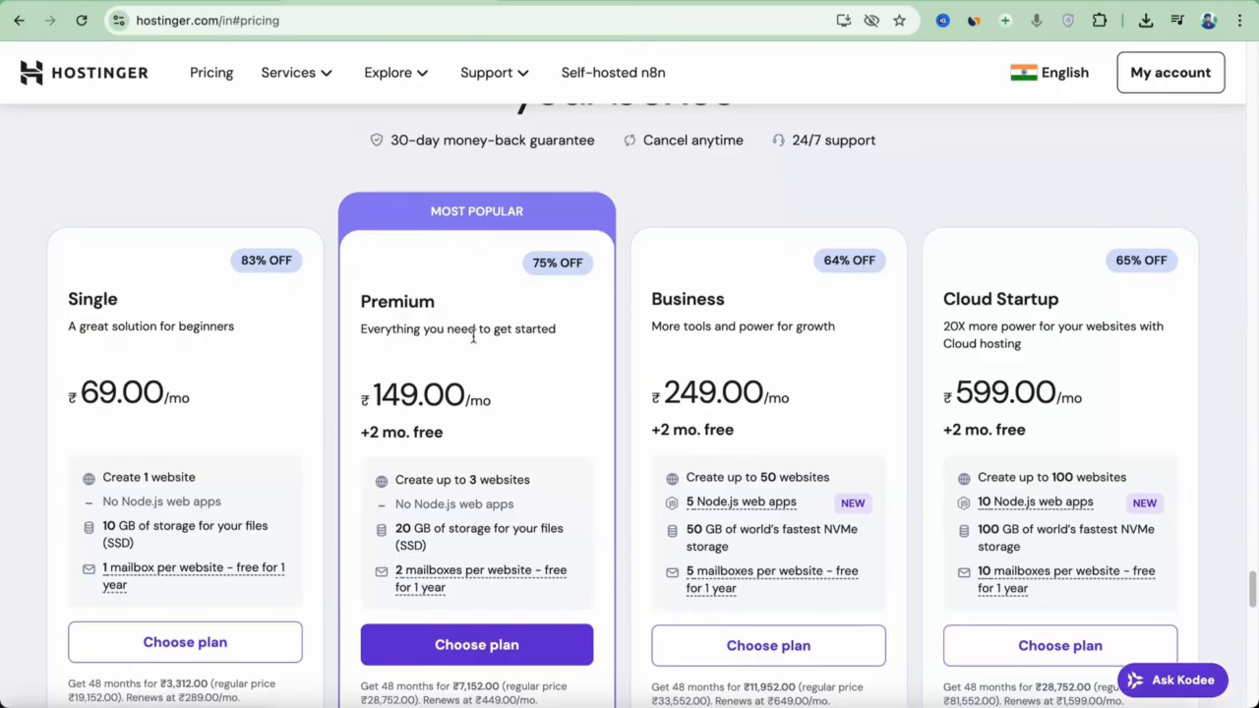
{"action": "scroll", "coordinate": [485, 394], "scroll_direction": "down", "scroll_amount": 1}
{"action": "left_click", "coordinate": [515, 633]}
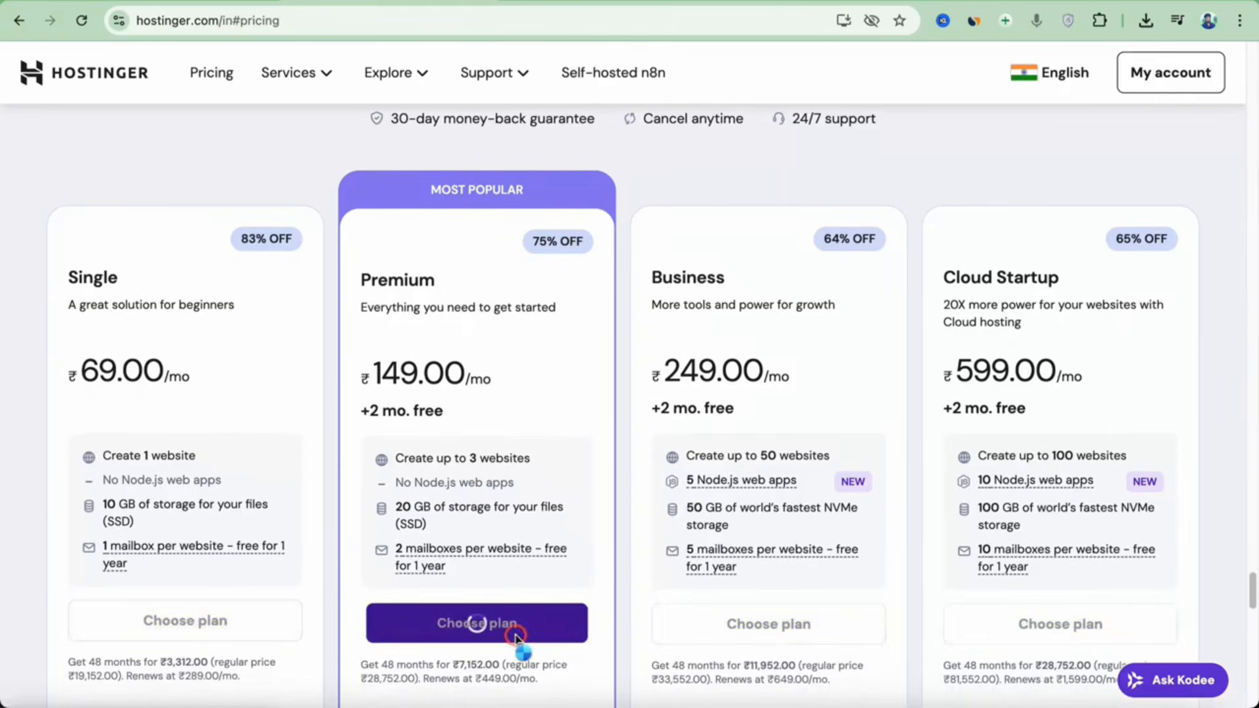
Check the cart's billing period list and keep 48 months.
{"action": "scroll", "coordinate": [487, 340], "scroll_direction": "down", "scroll_amount": 1}
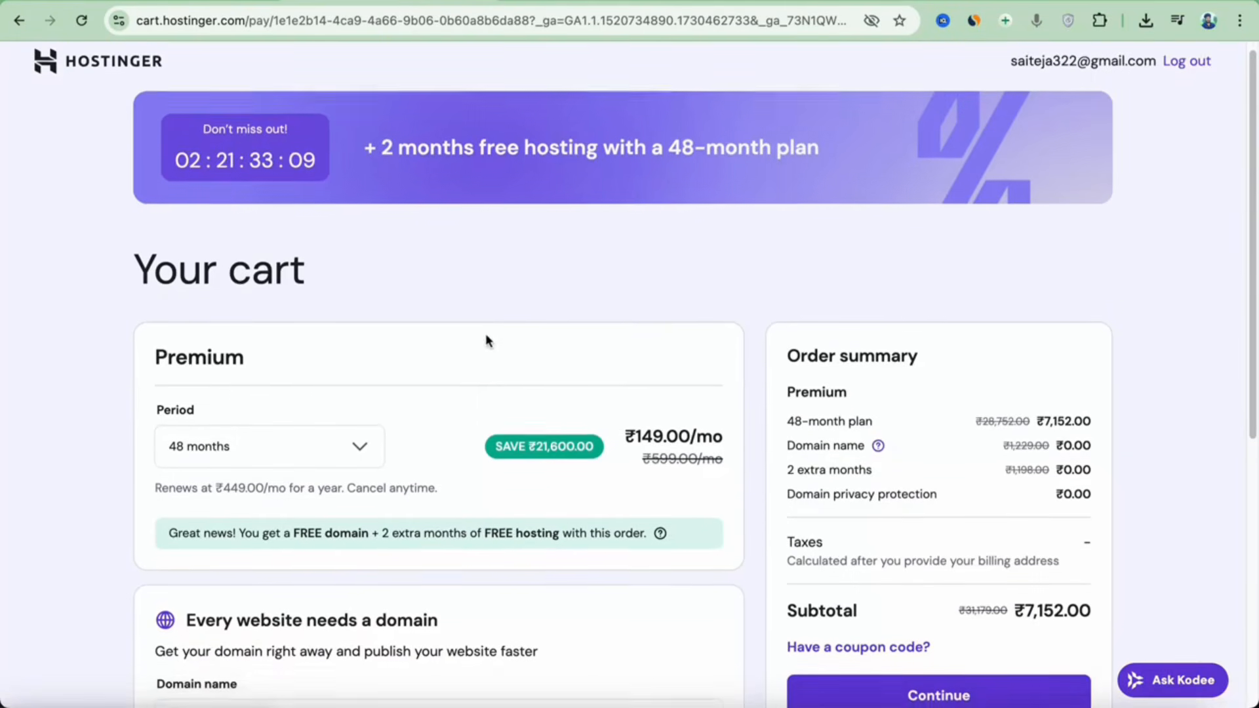
{"action": "left_click", "coordinate": [372, 453]}
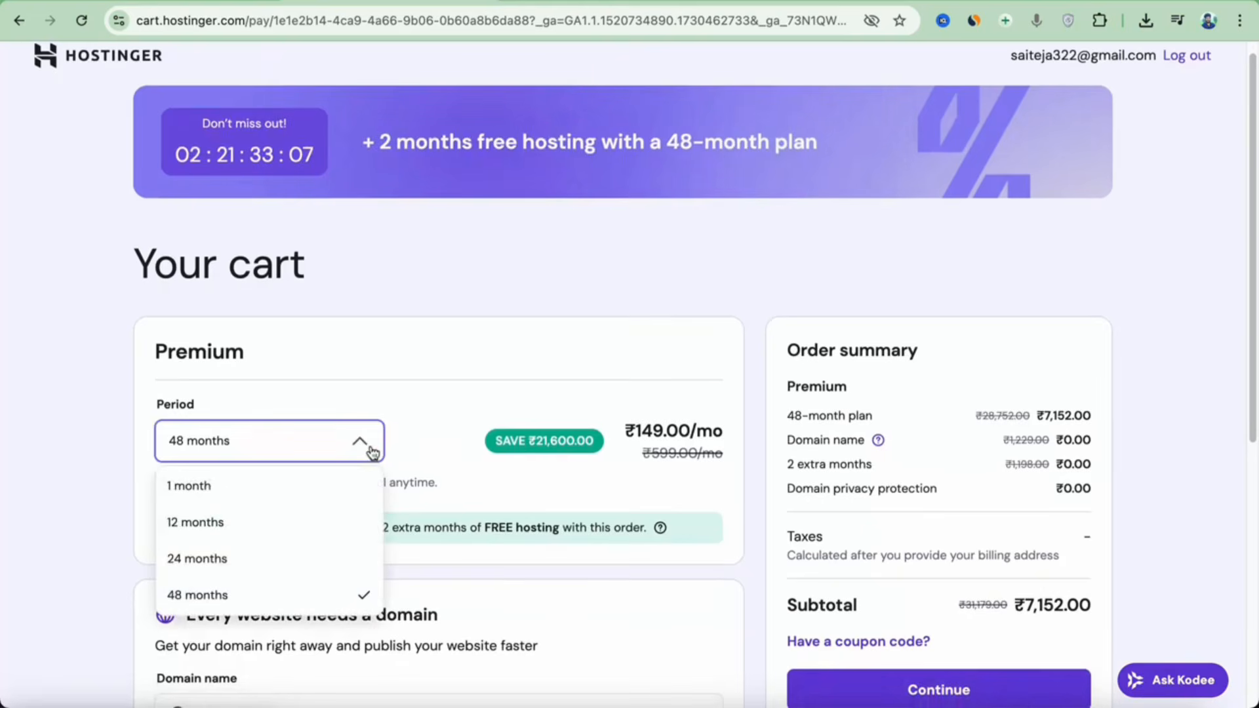
{"action": "left_click", "coordinate": [323, 594]}
Highlight the free domain and hosting offer, then switch the billing period to 24 months.
{"action": "scroll", "coordinate": [341, 545], "scroll_direction": "down", "scroll_amount": 1}
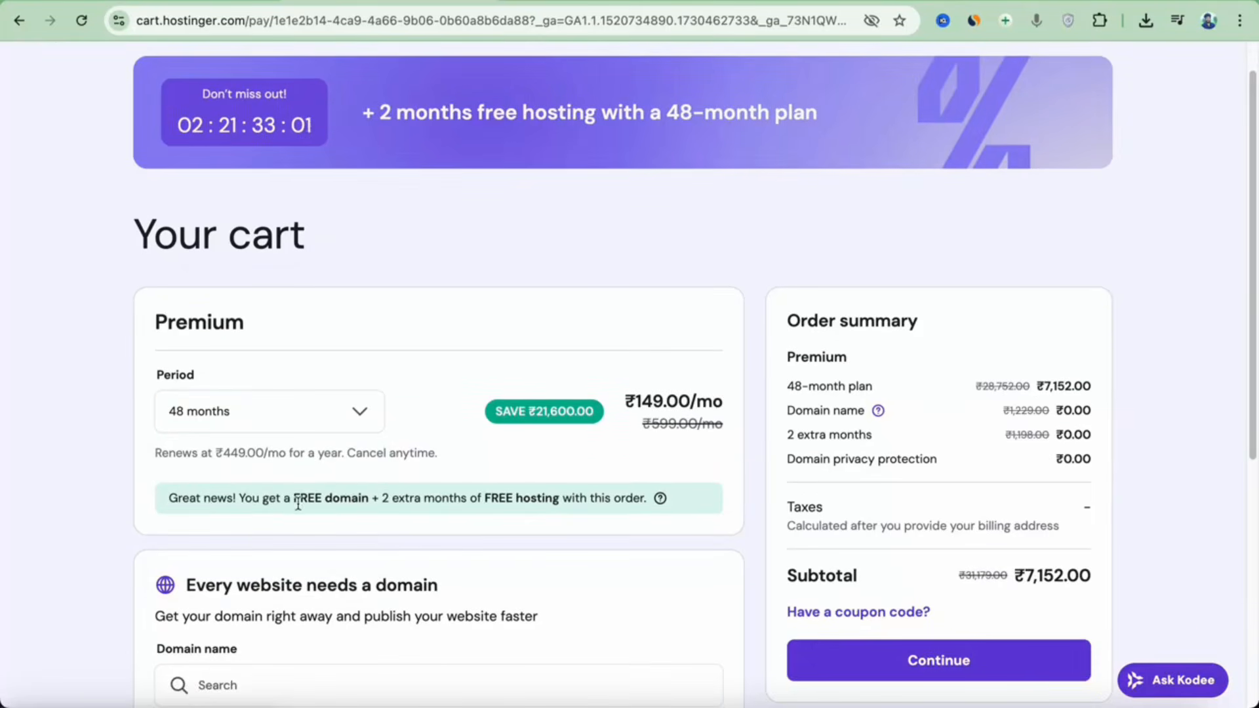
{"action": "left_click_drag", "start_coordinate": [293, 499], "coordinate": [648, 501]}
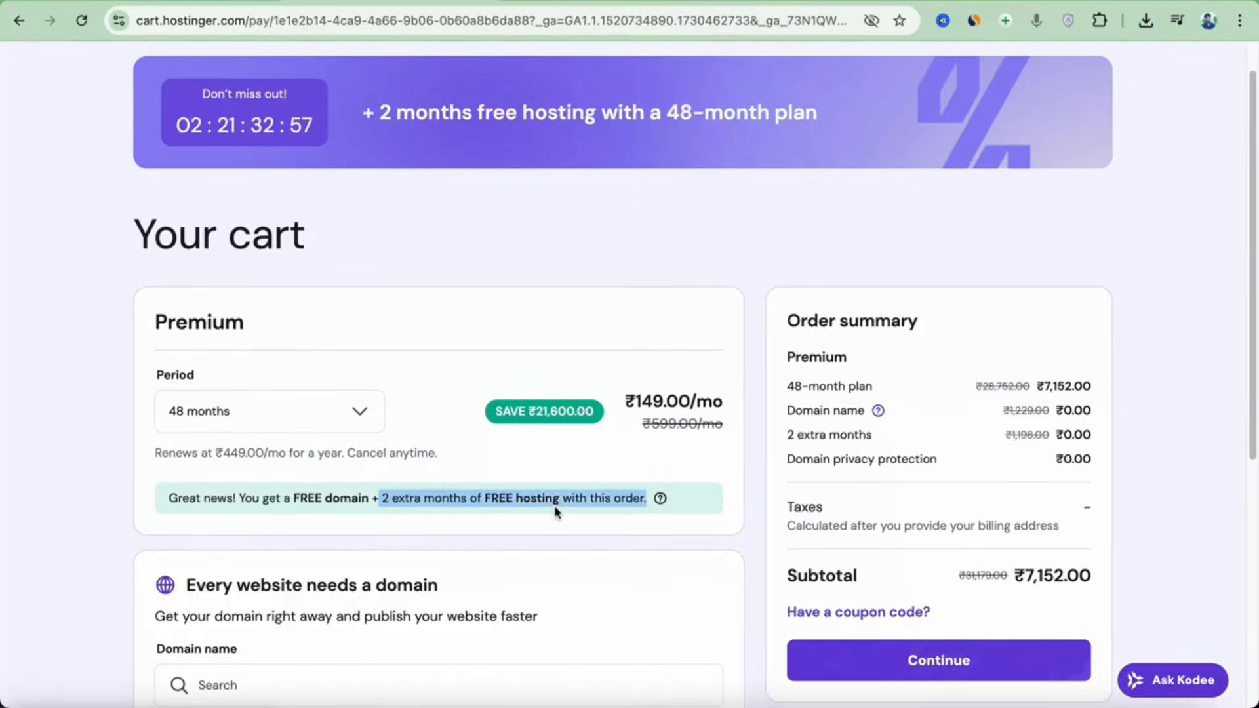
{"action": "left_click", "coordinate": [553, 505]}
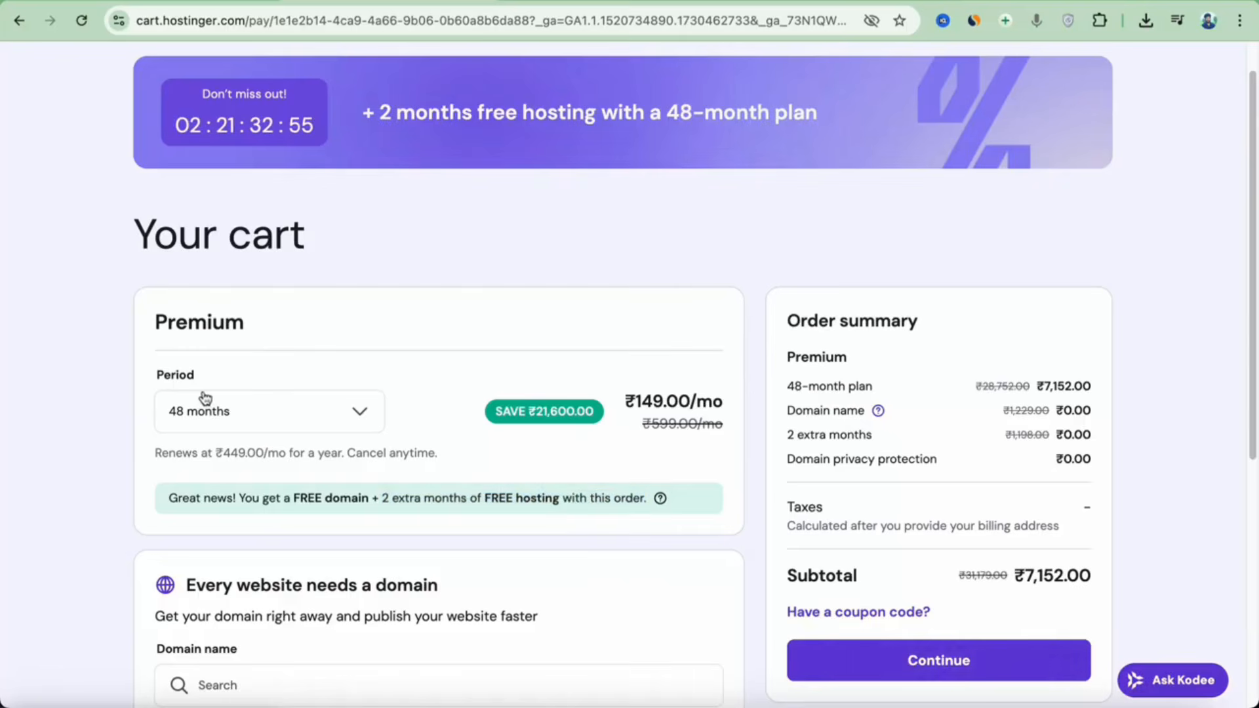
{"action": "left_click", "coordinate": [363, 415]}
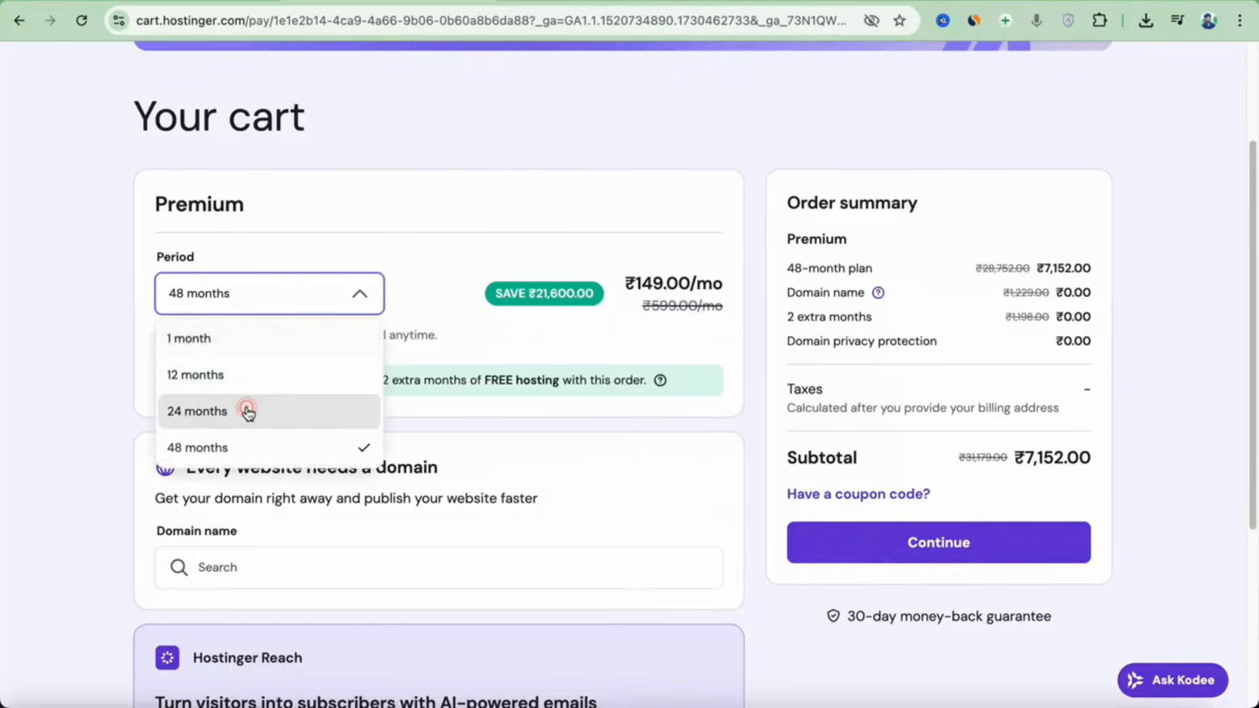
{"action": "left_click", "coordinate": [248, 411]}
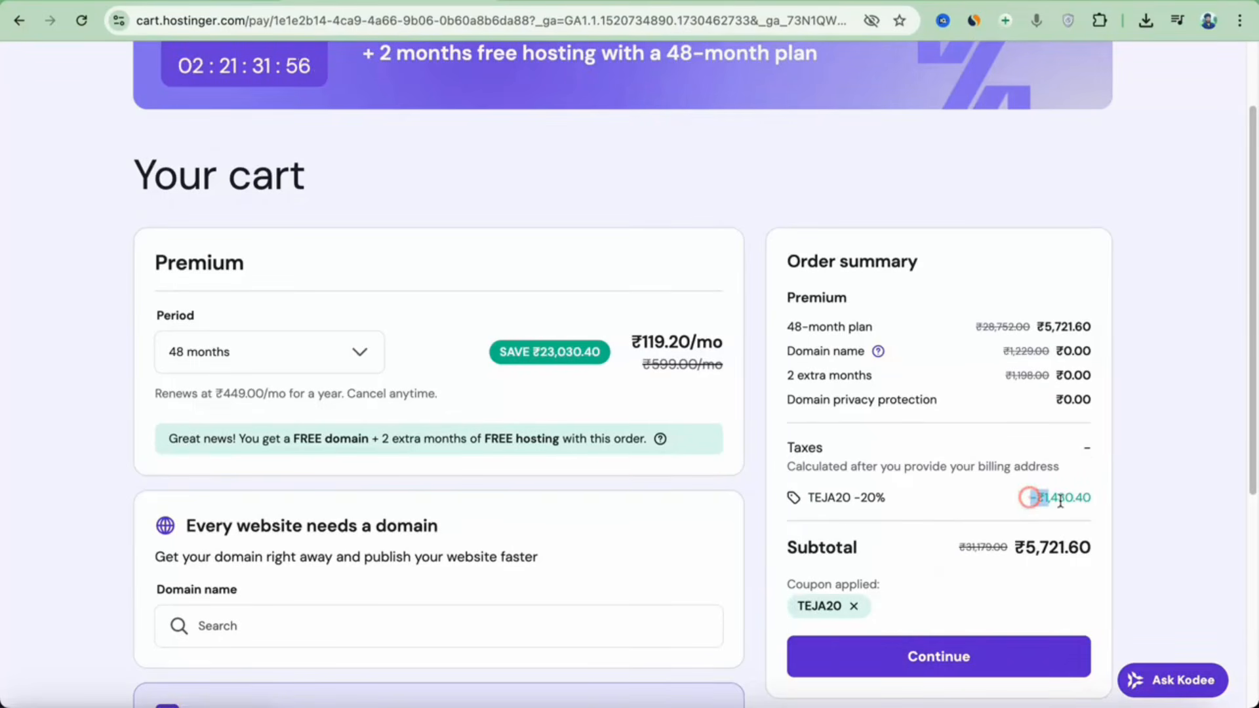
{"action": "left_click_drag", "start_coordinate": [1026, 502], "coordinate": [1098, 512]}
{"action": "left_click", "coordinate": [328, 352]}
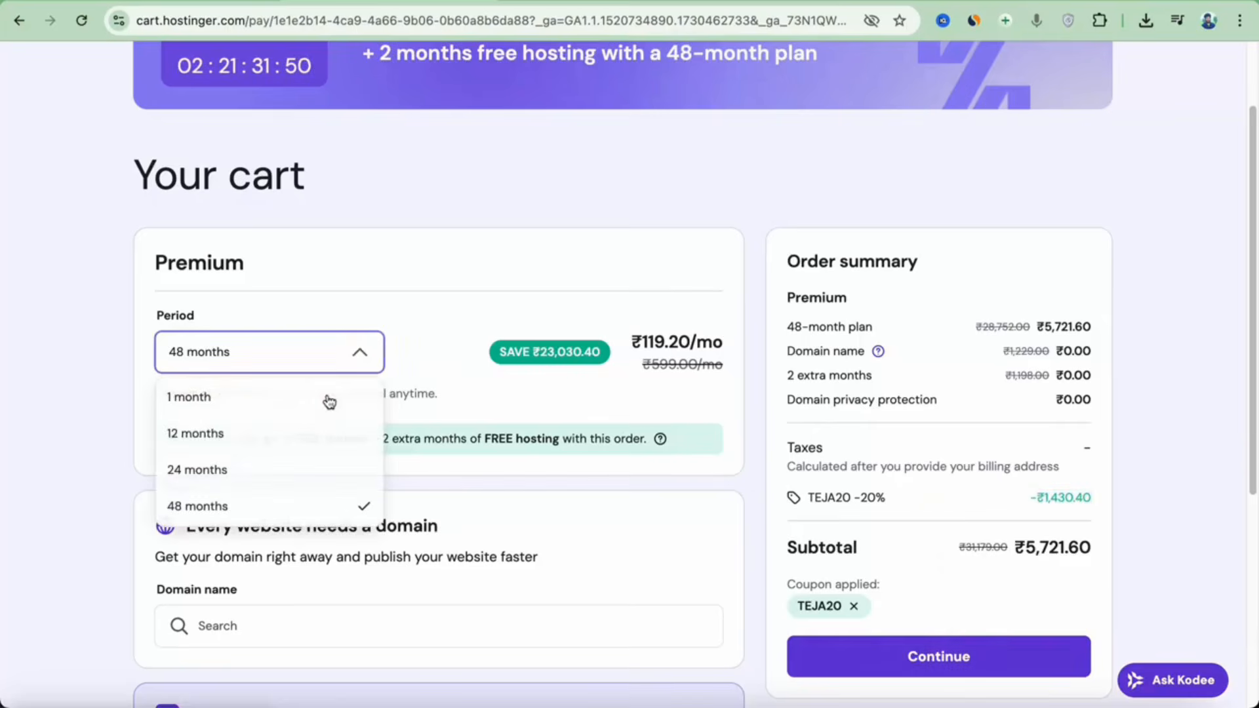
{"action": "left_click", "coordinate": [276, 475]}
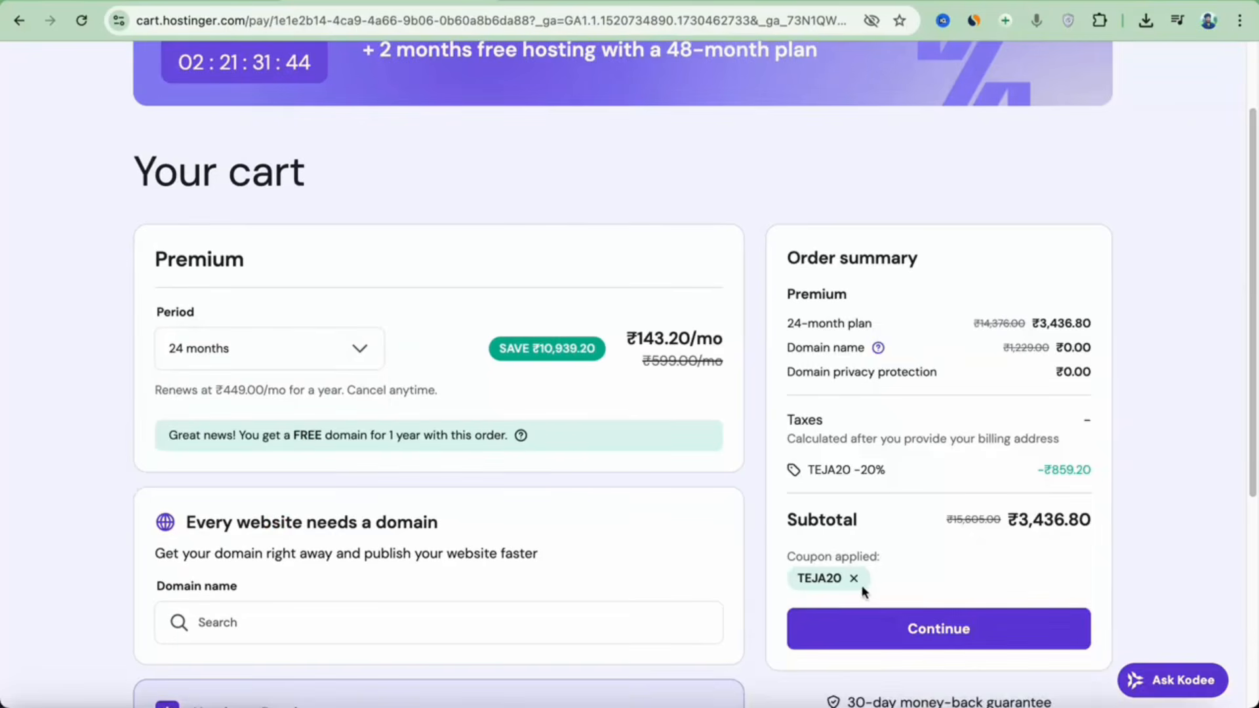
{"action": "left_click", "coordinate": [854, 579]}
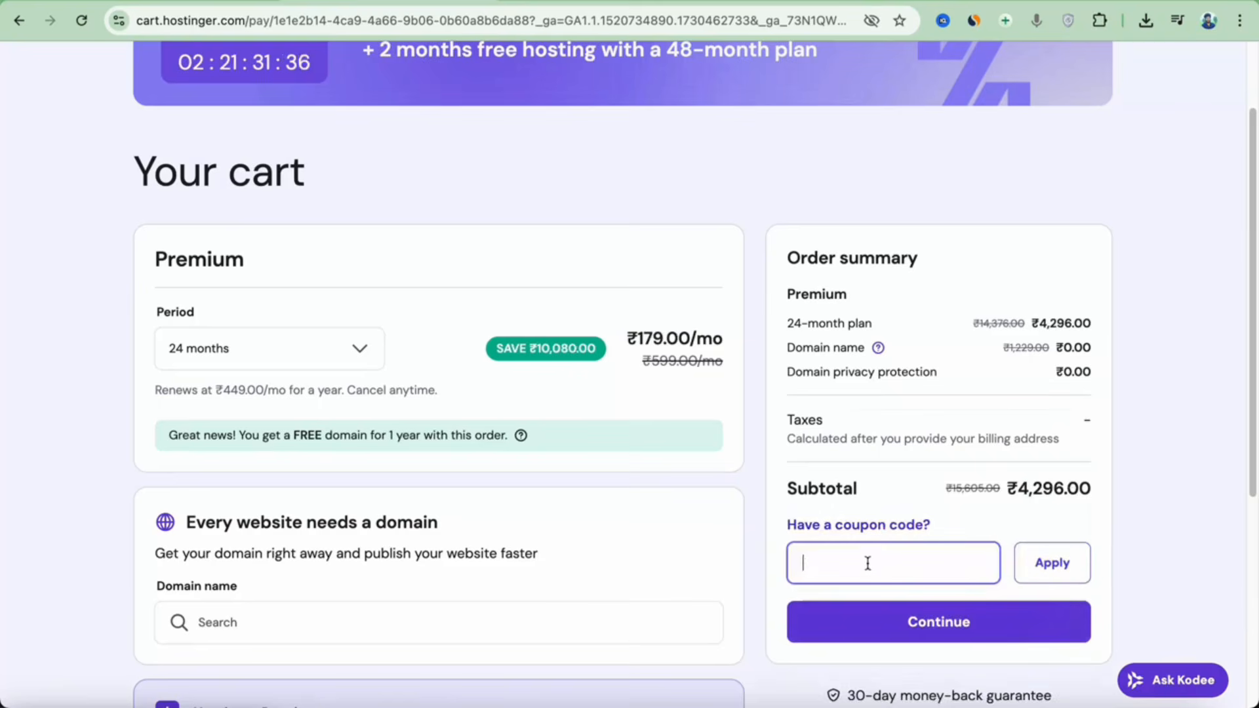
{"action": "type", "text": "TEJA20"}
{"action": "key", "text": "Return"}
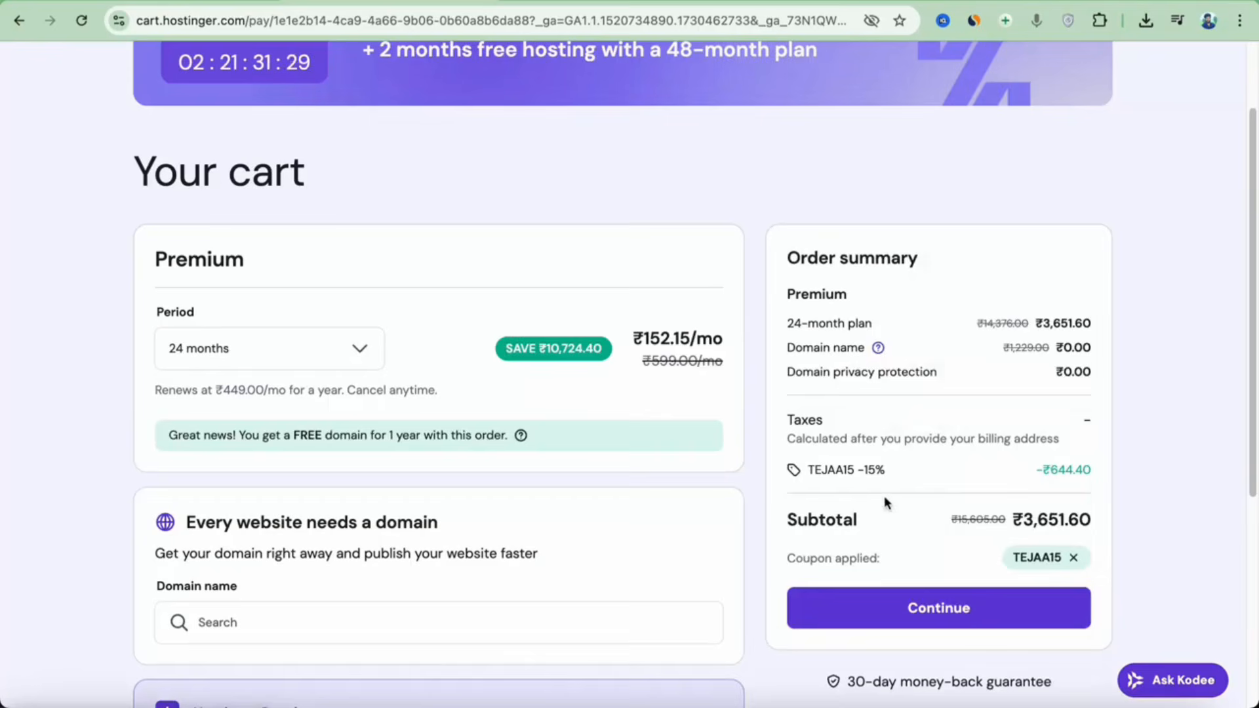
{"action": "left_click_drag", "start_coordinate": [903, 470], "coordinate": [819, 470]}
{"action": "left_click", "coordinate": [359, 348]}
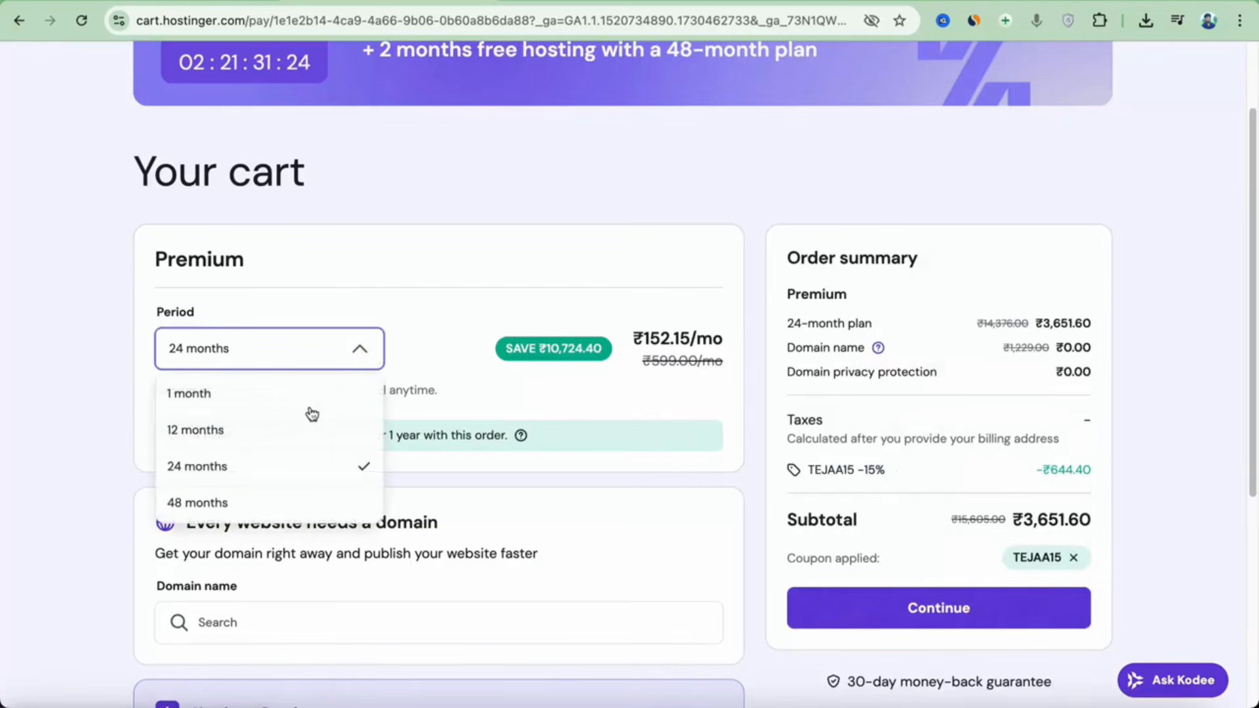
{"action": "left_click", "coordinate": [284, 427]}
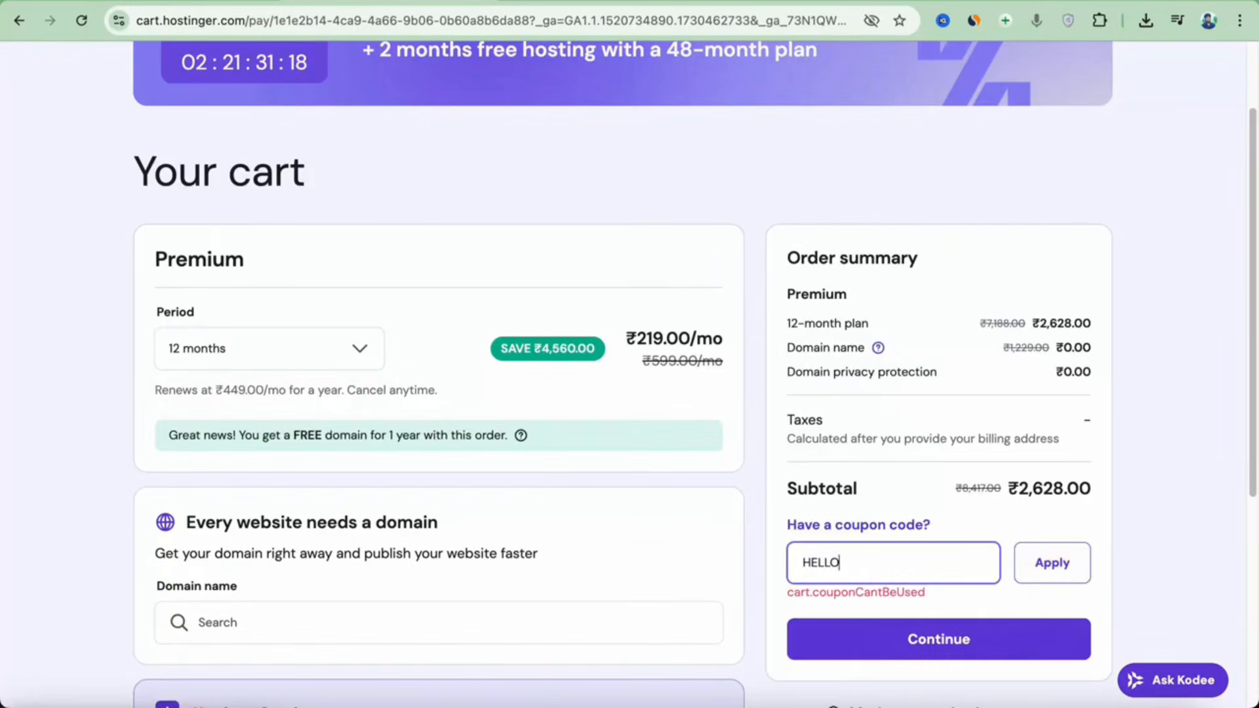
{"action": "type", "text": "AA"}
{"action": "key", "text": "Return"}
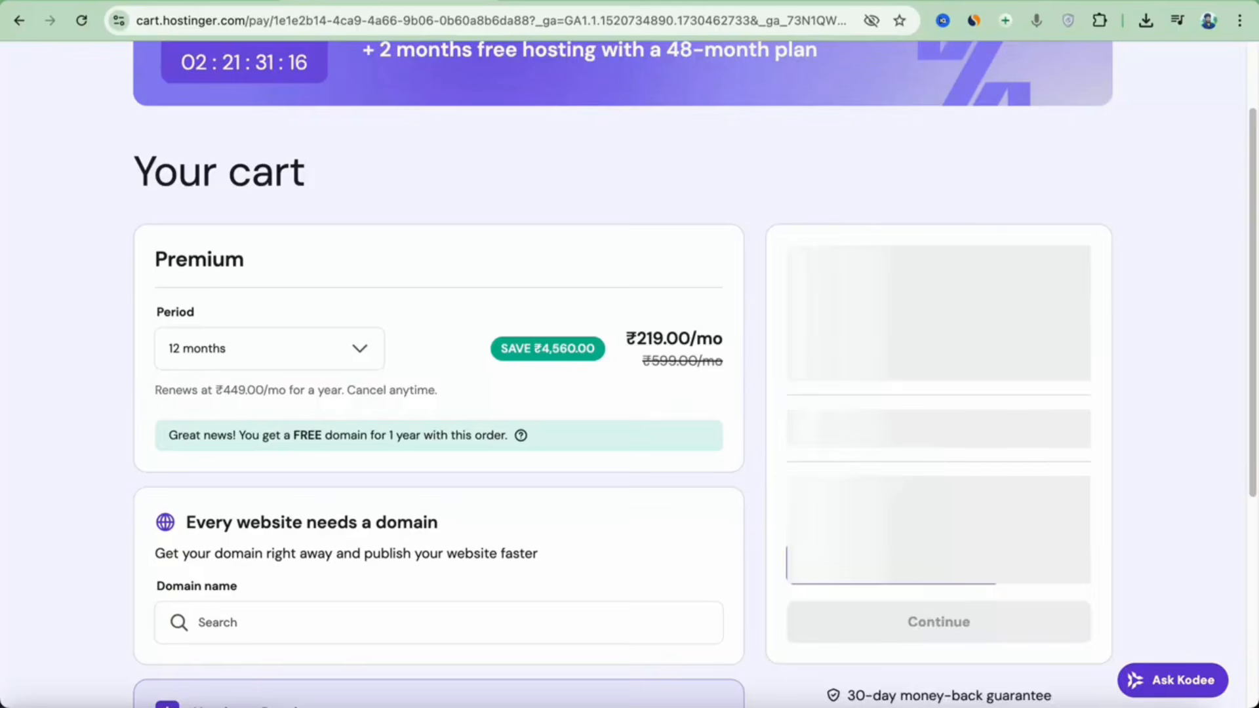
{"action": "left_click", "coordinate": [958, 472]}
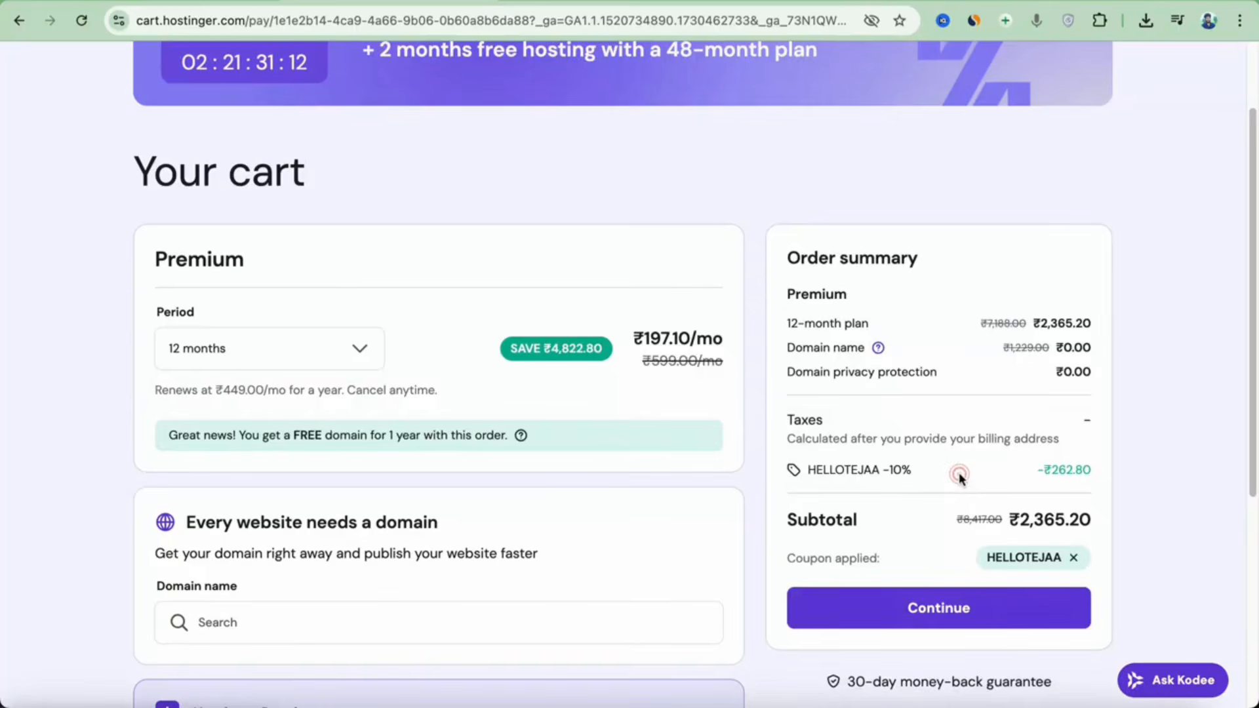
{"action": "left_click", "coordinate": [273, 361]}
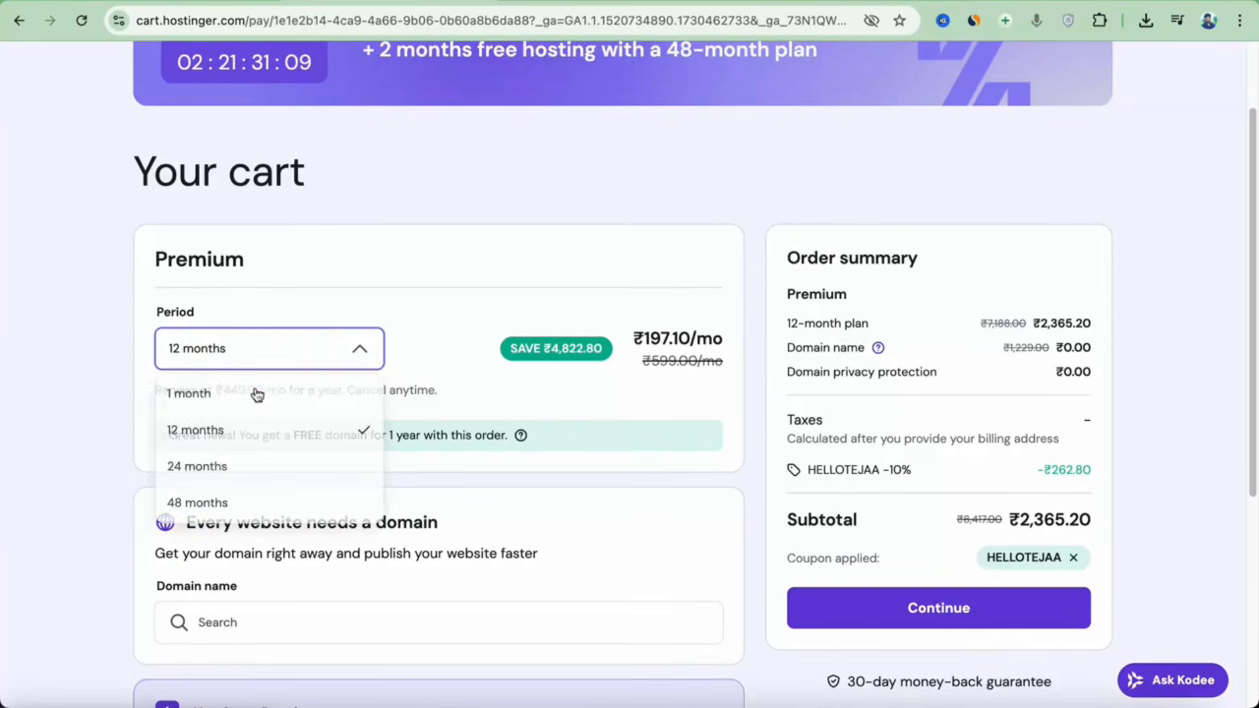
{"action": "left_click", "coordinate": [211, 503]}
{"action": "left_click", "coordinate": [879, 586]}
{"action": "type", "text": "TE"}
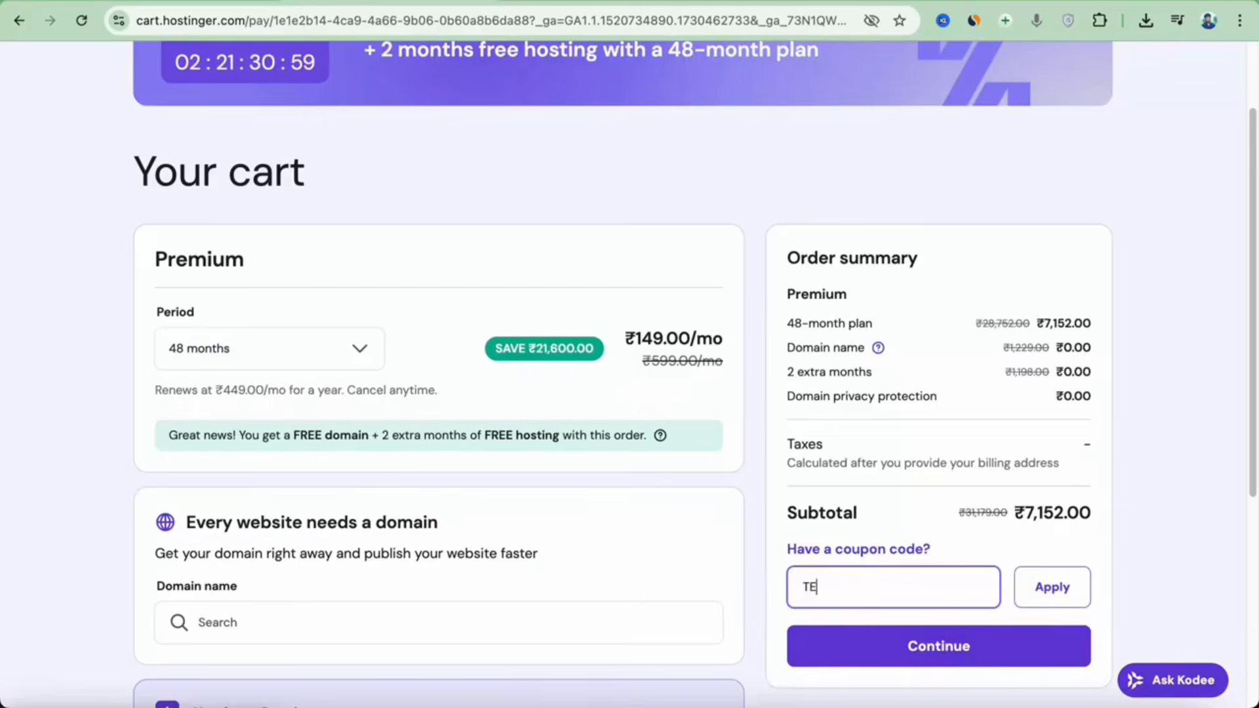
{"action": "type", "text": "JA20"}
{"action": "key", "text": "Return"}
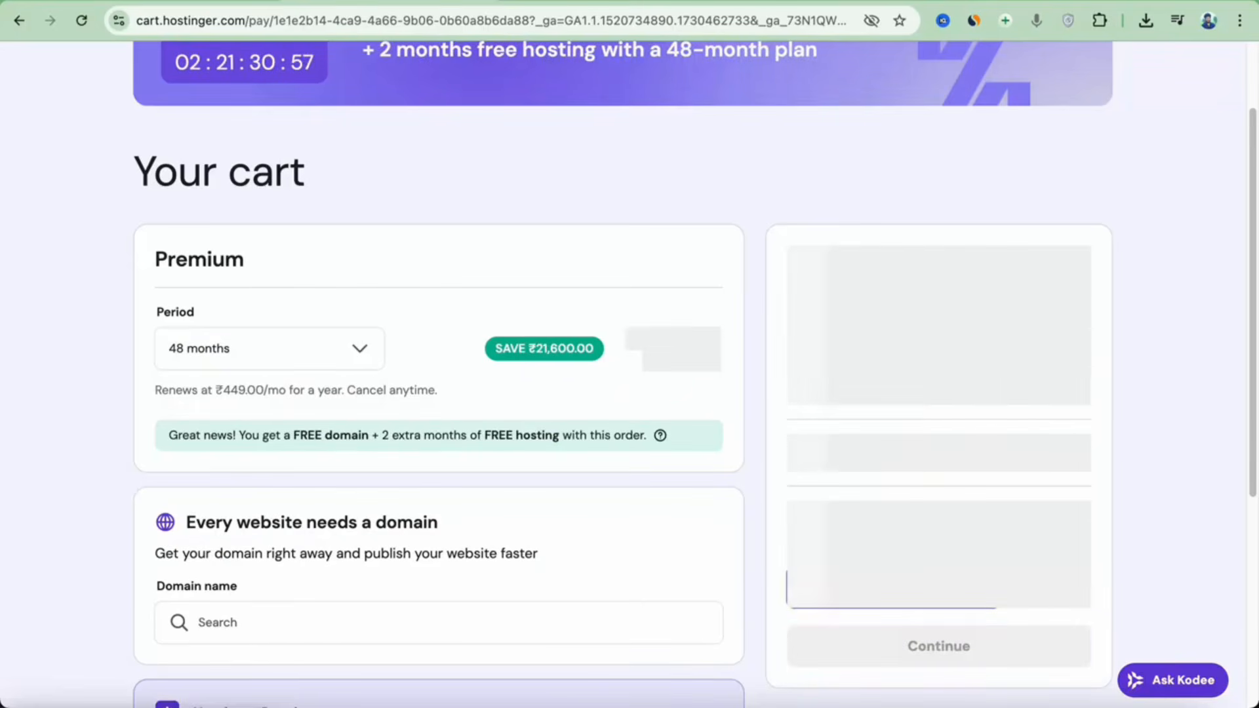
{"action": "left_click_drag", "start_coordinate": [931, 498], "coordinate": [798, 496]}
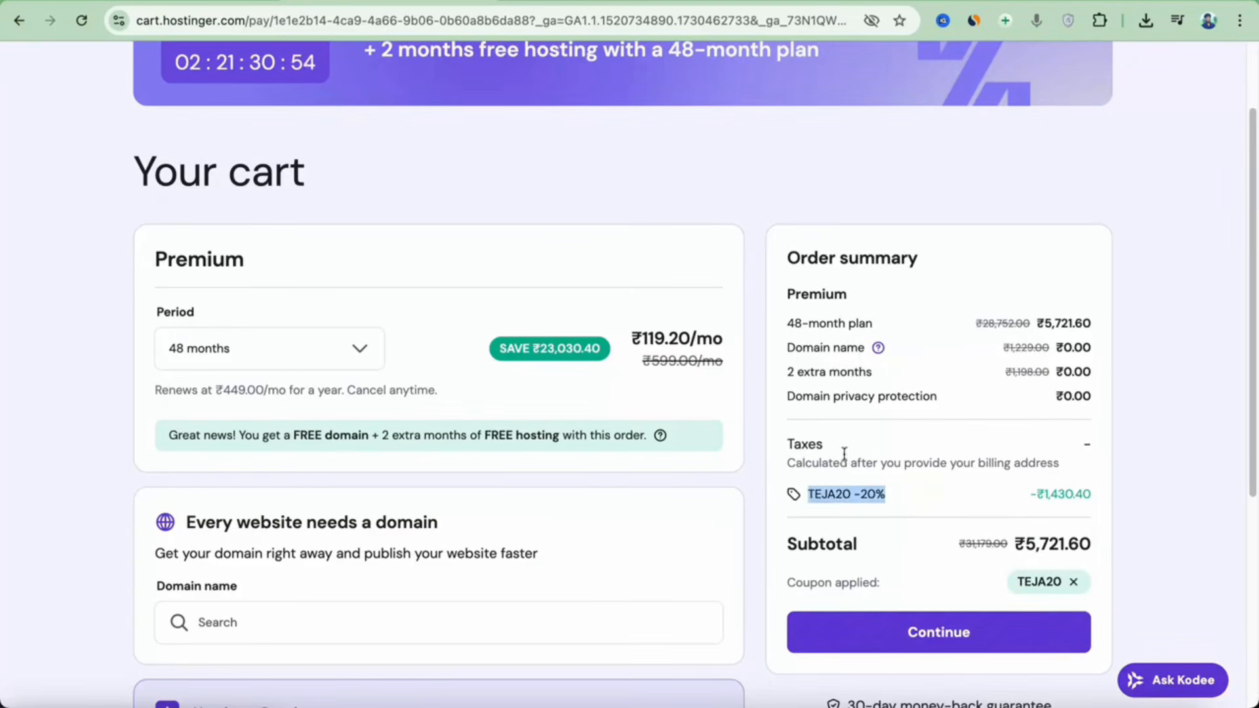
{"action": "left_click", "coordinate": [857, 436]}
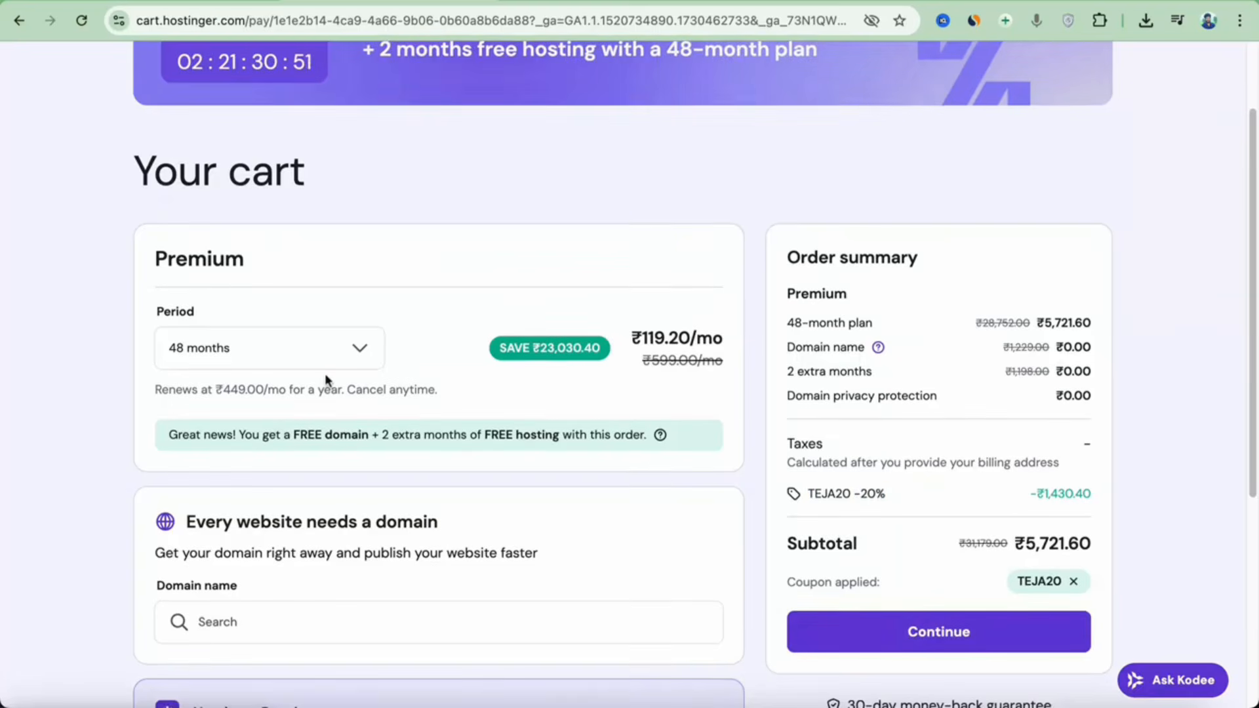
Proceed to checkout and confirm the billing address.
{"action": "left_click", "coordinate": [927, 633]}
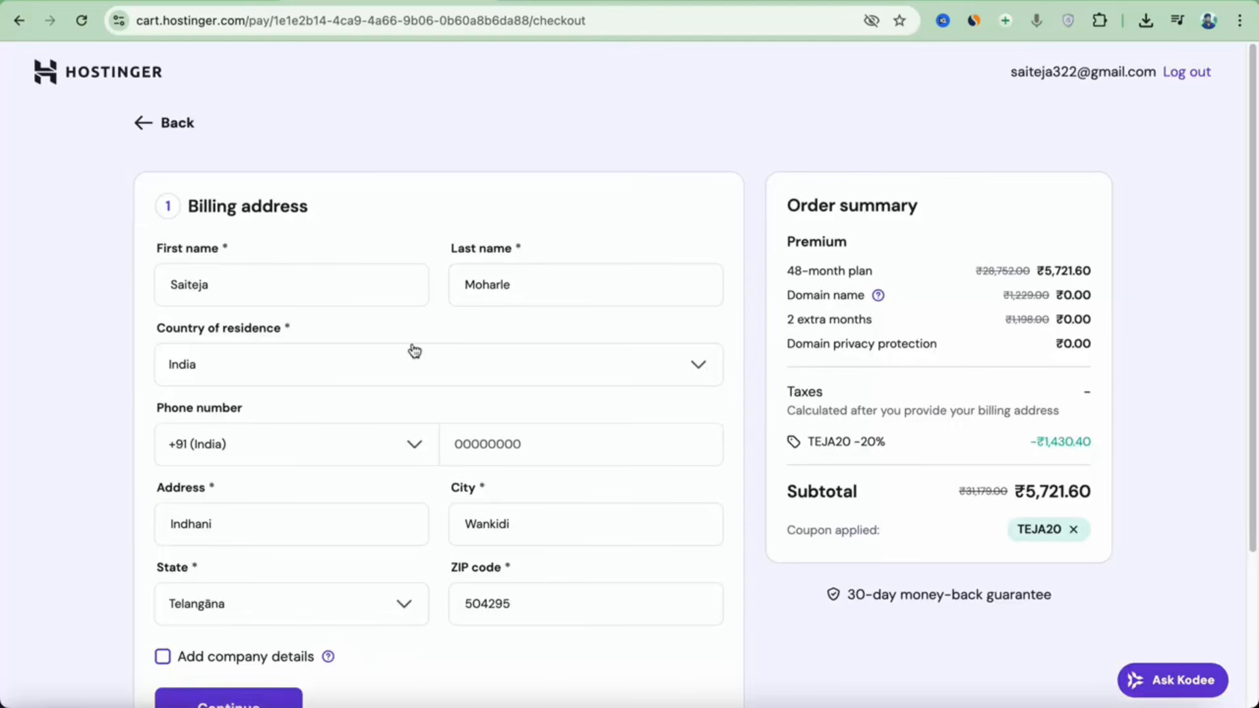
{"action": "scroll", "coordinate": [580, 552], "scroll_direction": "down", "scroll_amount": 1}
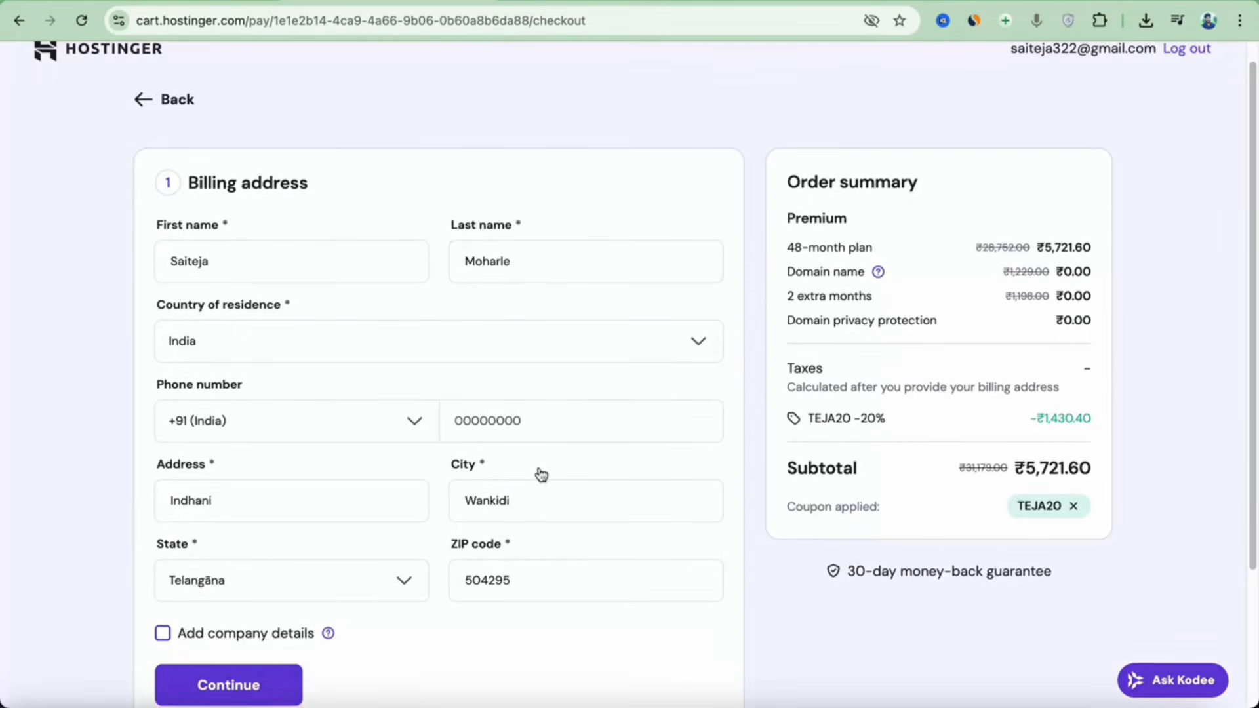
{"action": "scroll", "coordinate": [539, 472], "scroll_direction": "down", "scroll_amount": 1}
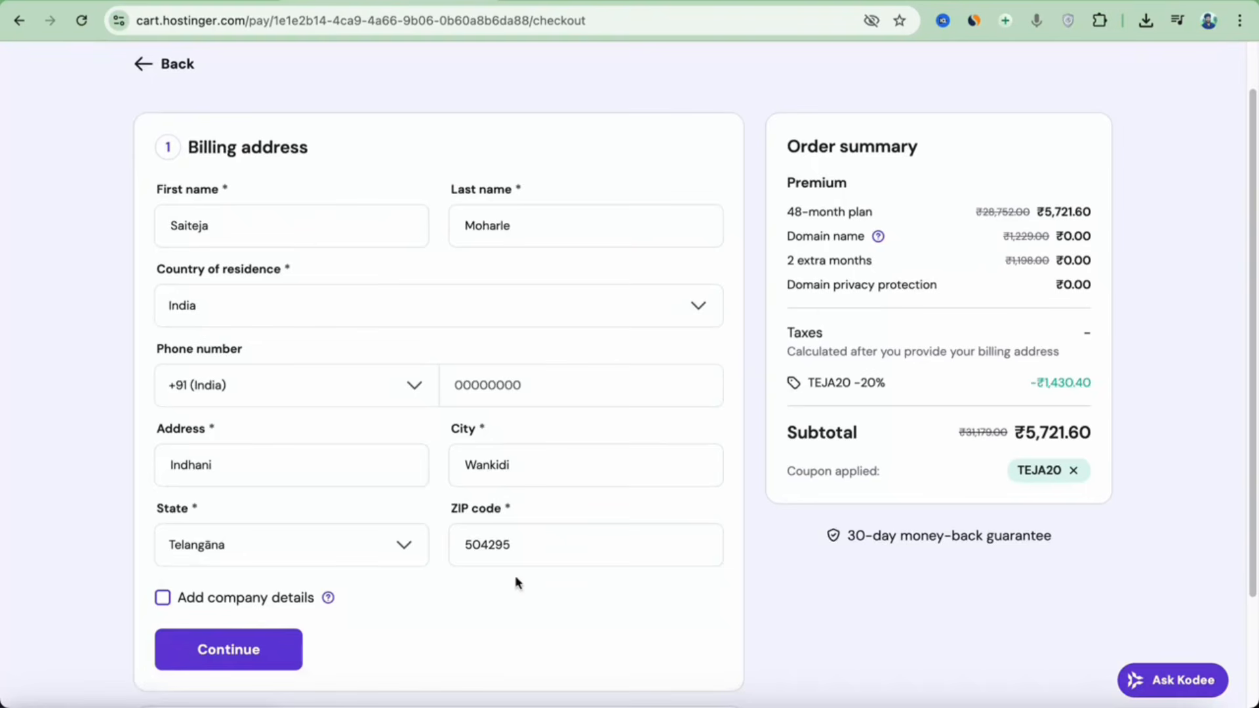
{"action": "left_click", "coordinate": [254, 668]}
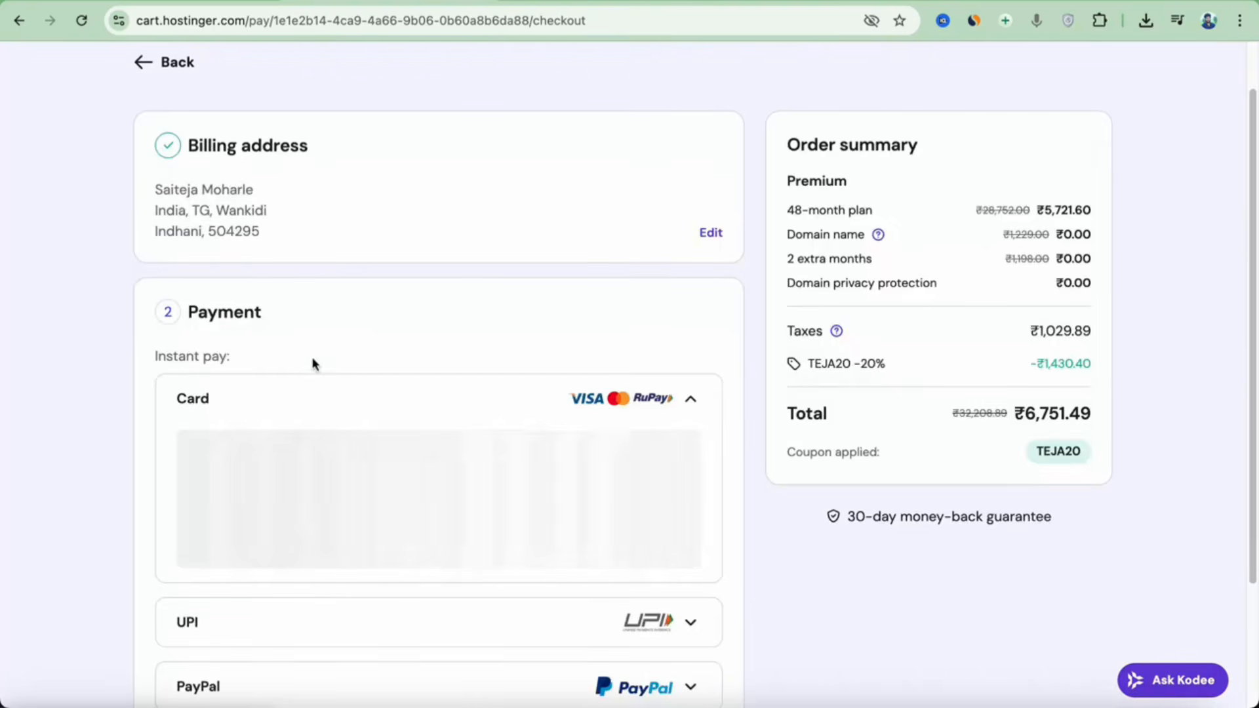
Pay with UPI instead of card, submit the order, and highlight the order total.
{"action": "left_click", "coordinate": [691, 401]}
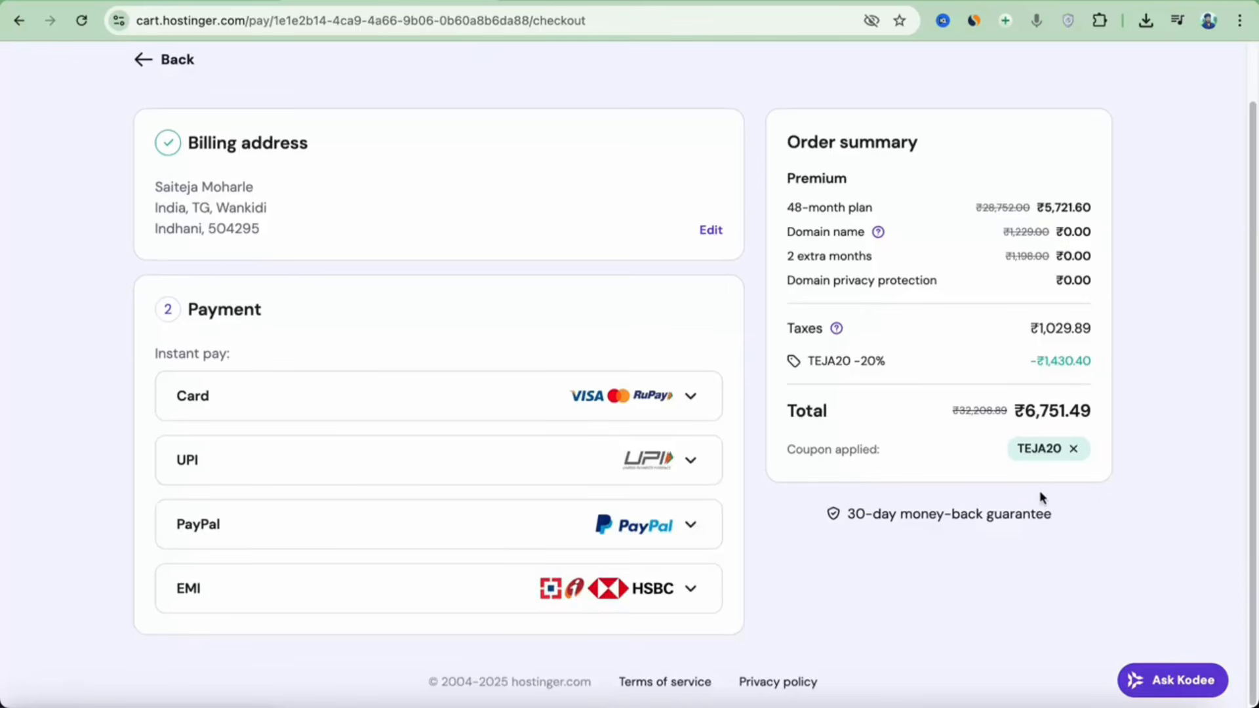
{"action": "left_click", "coordinate": [639, 473]}
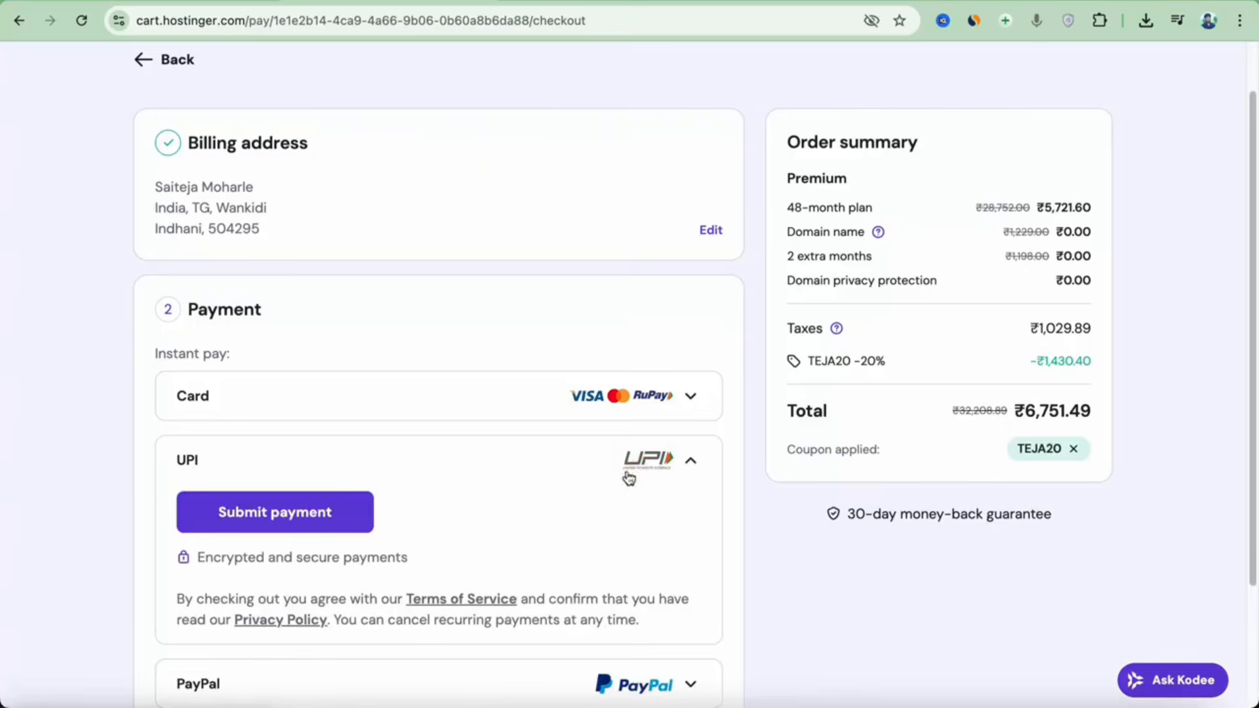
{"action": "left_click", "coordinate": [364, 525]}
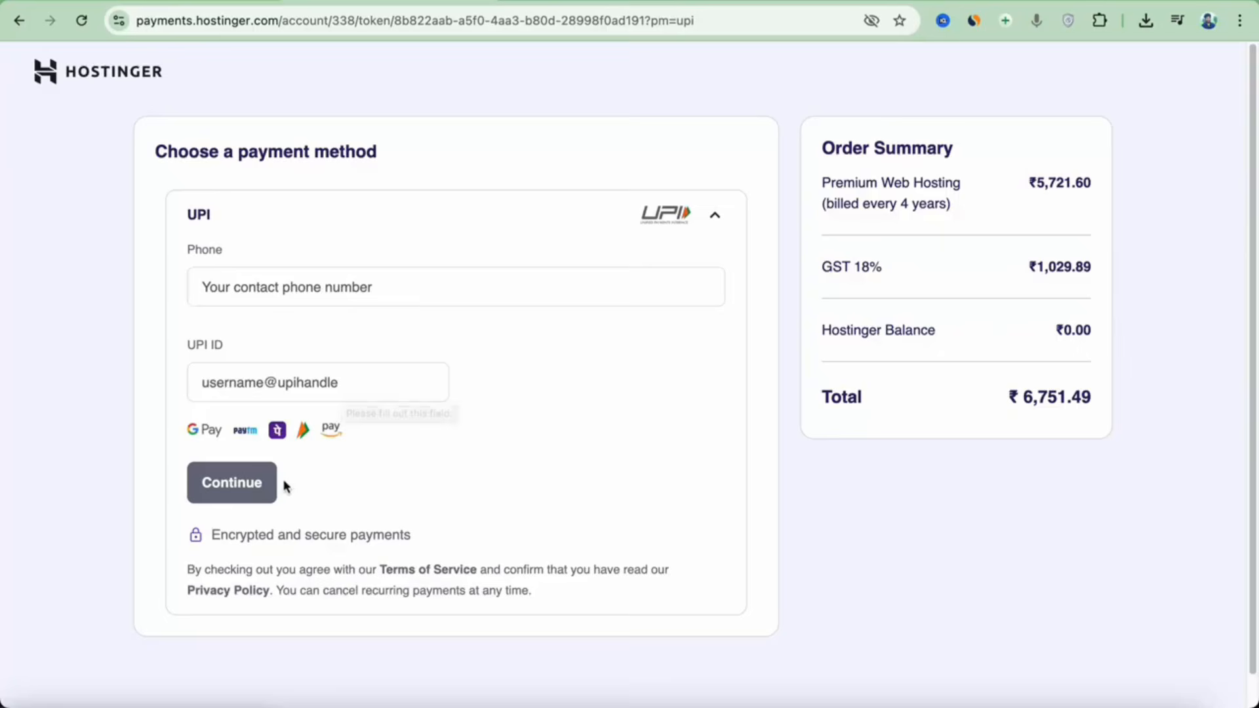
{"action": "left_click_drag", "start_coordinate": [990, 403], "coordinate": [1089, 412]}
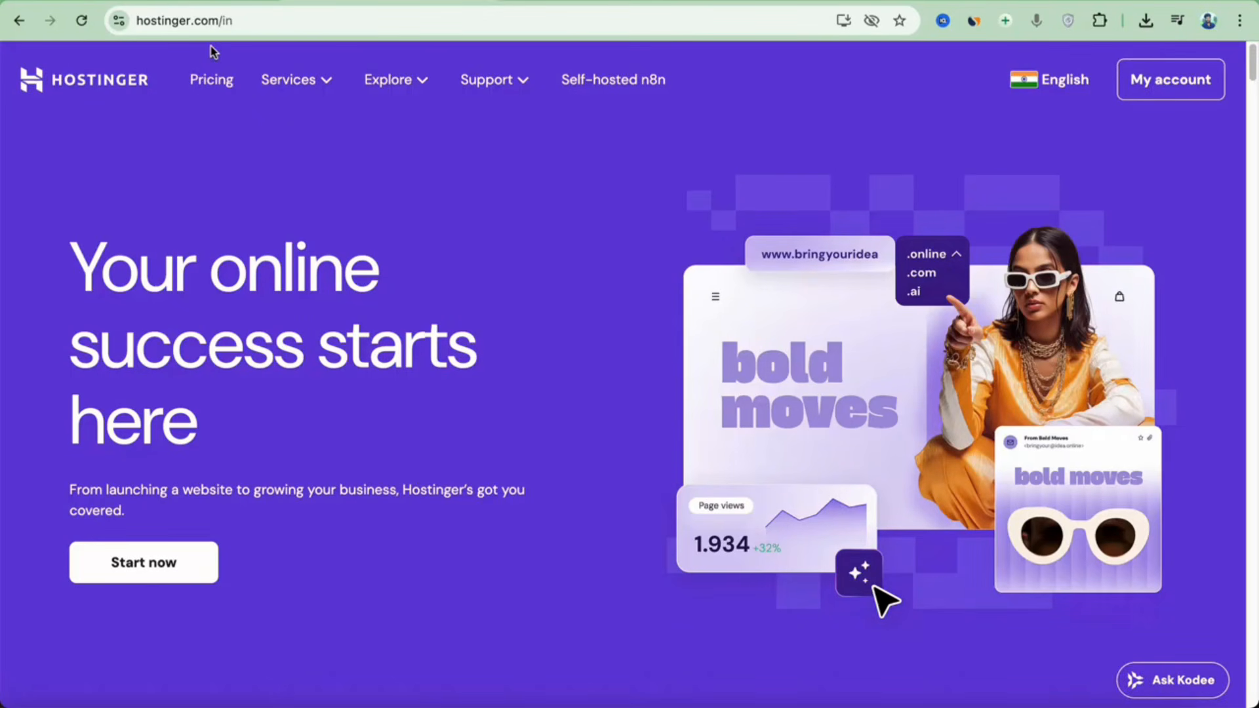
From the account's Websites list, add a new website built with Hostinger Website Builder.
{"action": "left_click", "coordinate": [1151, 92]}
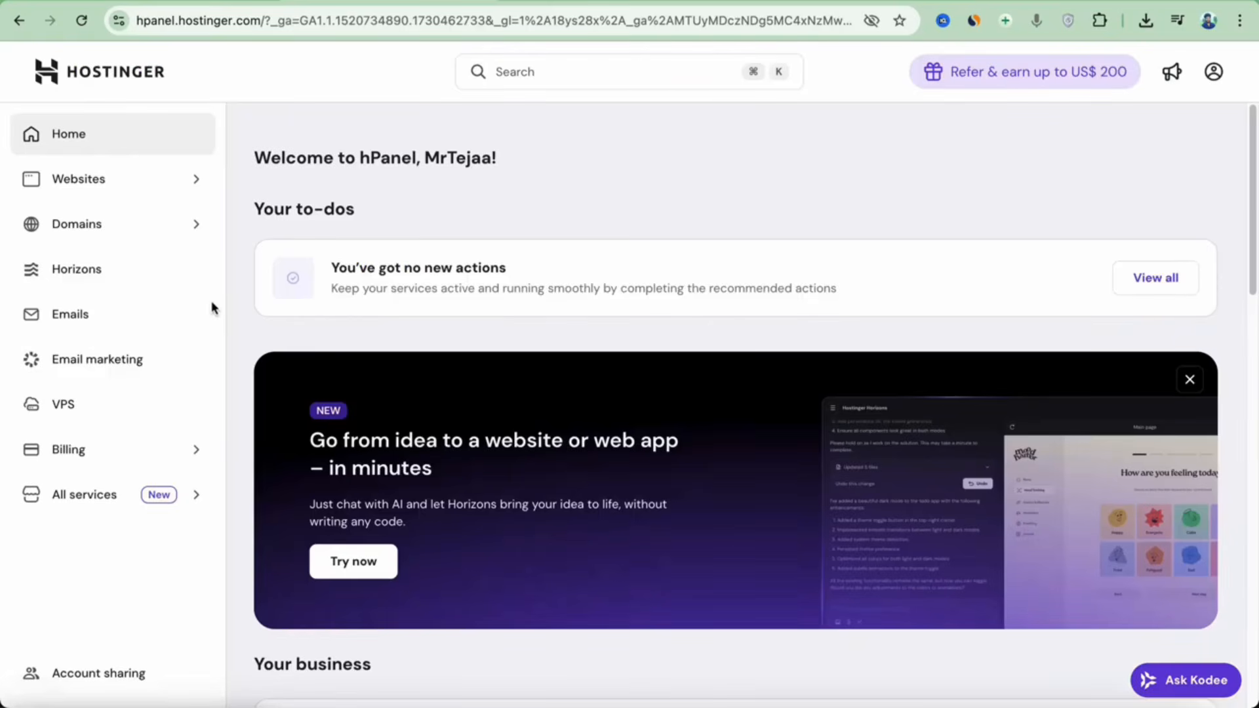
{"action": "left_click", "coordinate": [79, 181]}
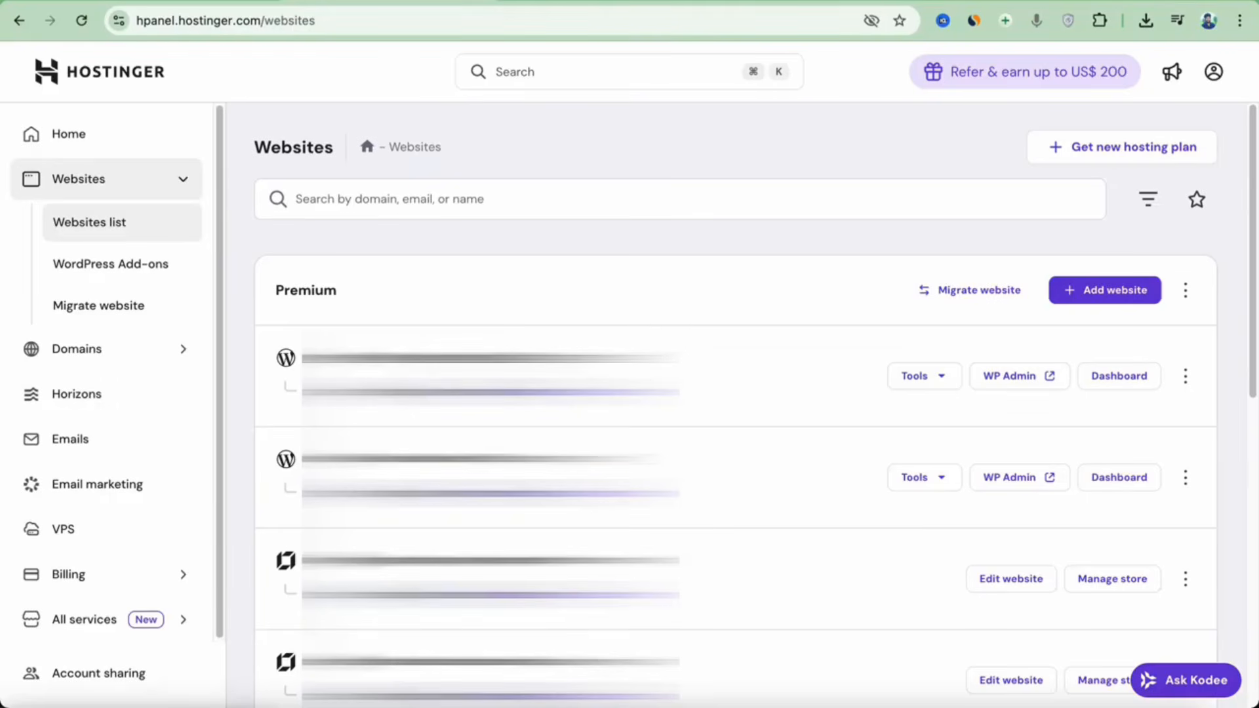
{"action": "left_click", "coordinate": [1129, 301]}
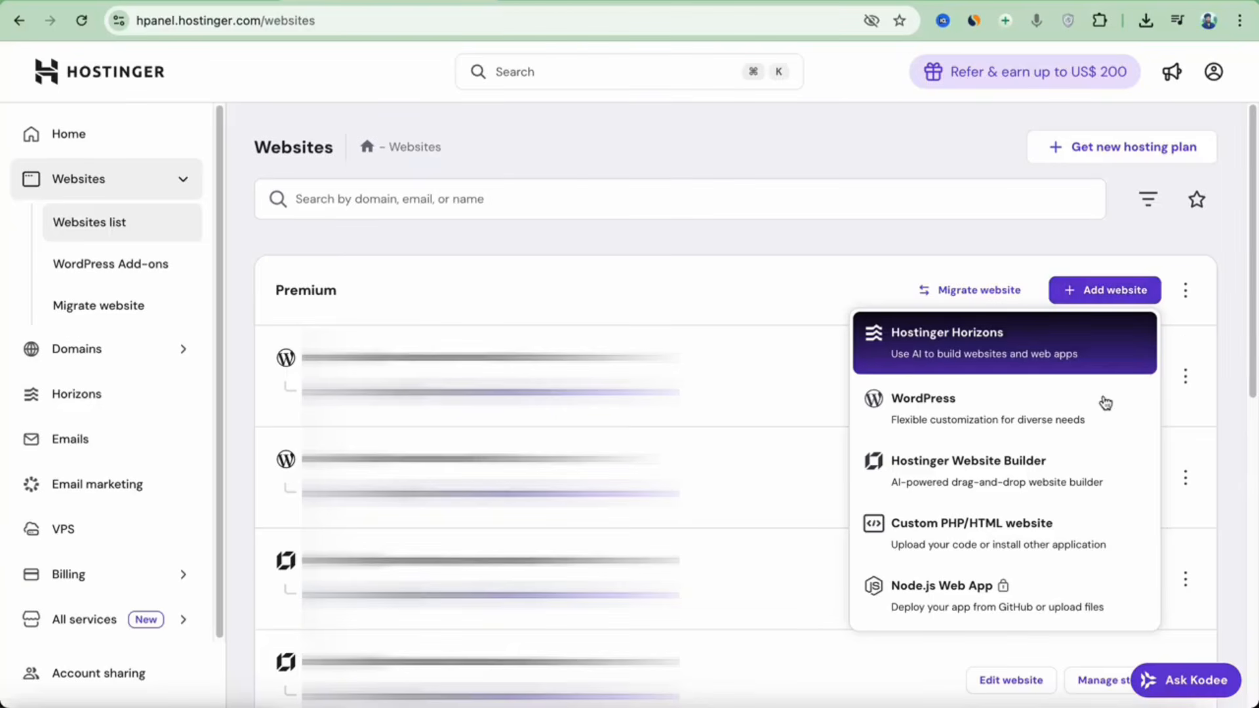
{"action": "left_click", "coordinate": [1063, 477]}
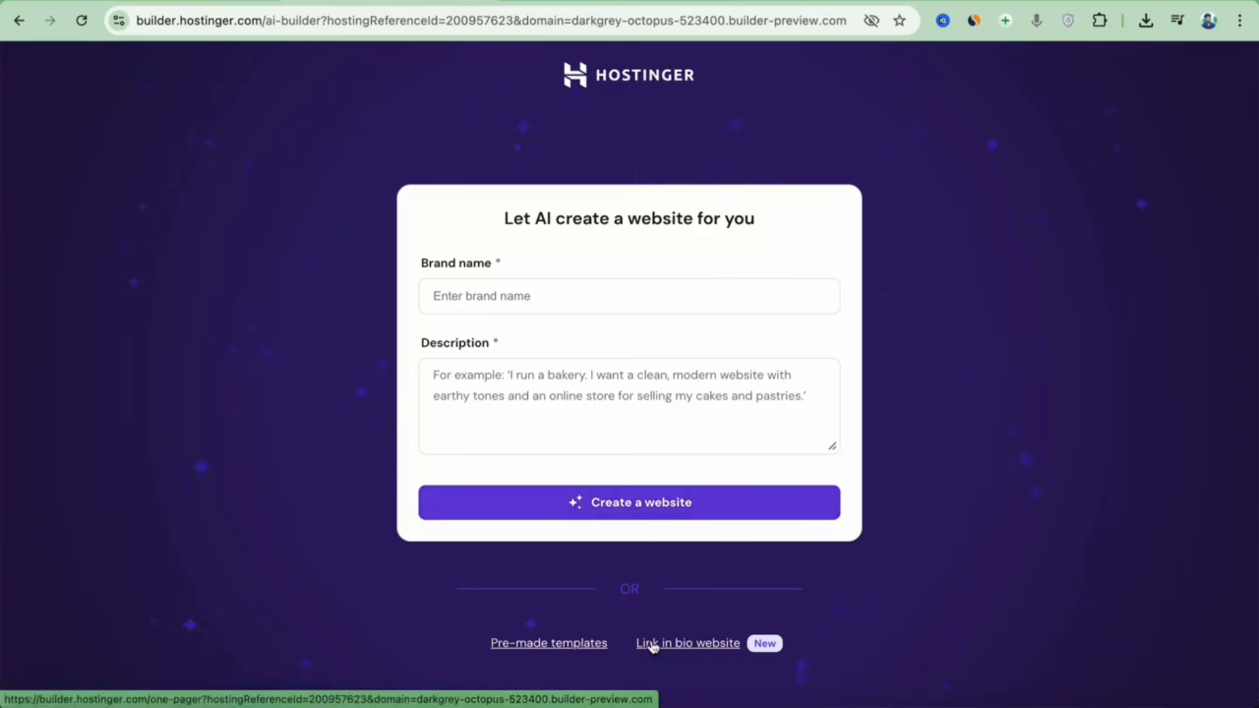
Browse the pre-made template gallery with designs like Adelina, Mina and Blick.
{"action": "left_click", "coordinate": [591, 646]}
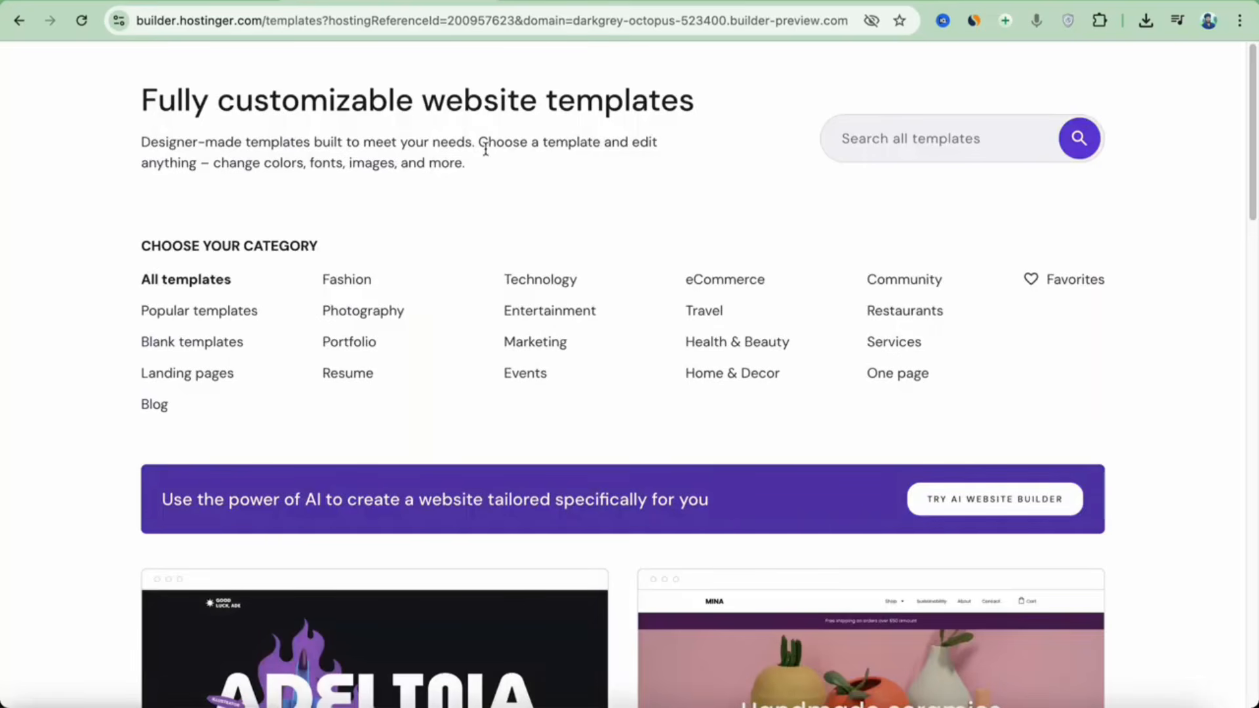
{"action": "scroll", "coordinate": [666, 247], "scroll_direction": "down", "scroll_amount": 14}
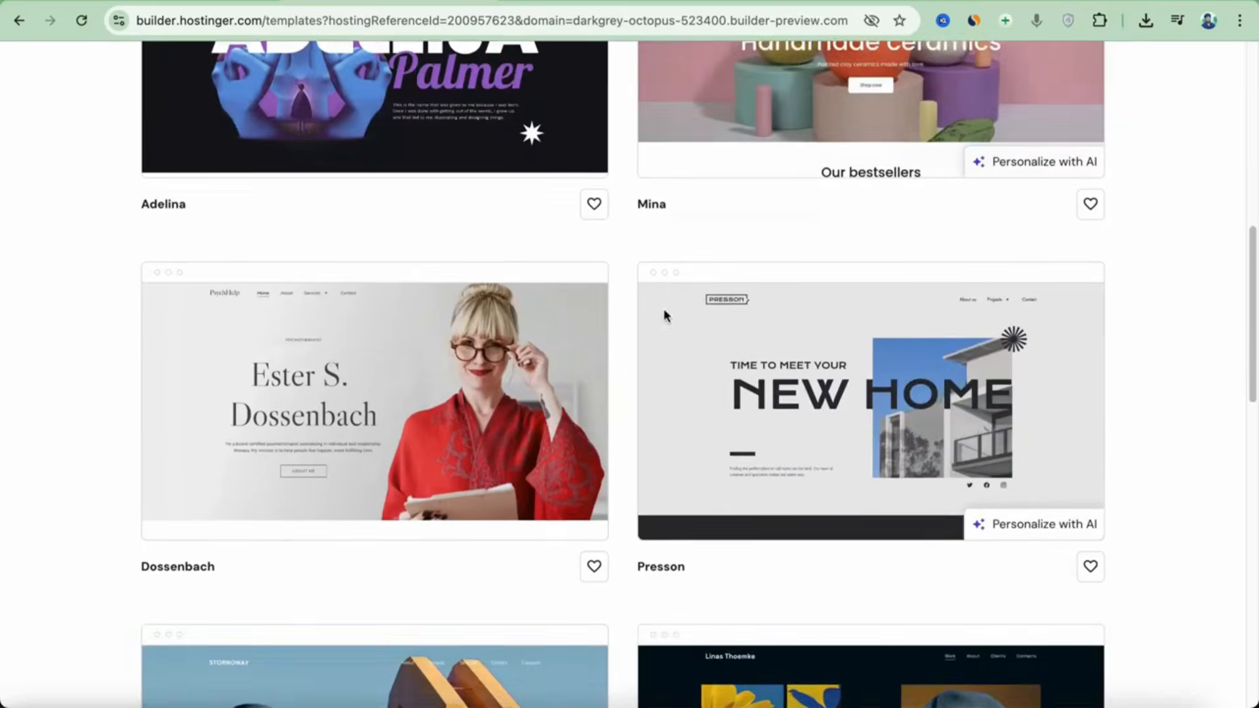
{"action": "scroll", "coordinate": [665, 314], "scroll_direction": "down", "scroll_amount": 8}
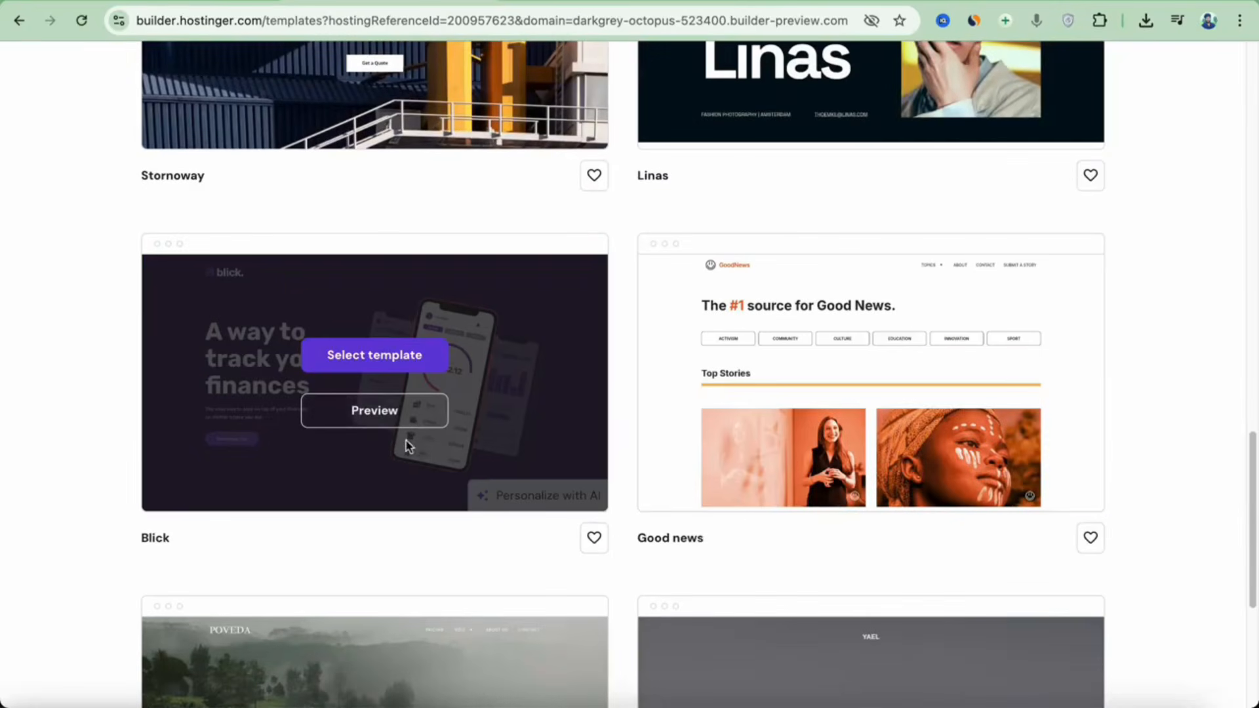
{"action": "left_click", "coordinate": [410, 415]}
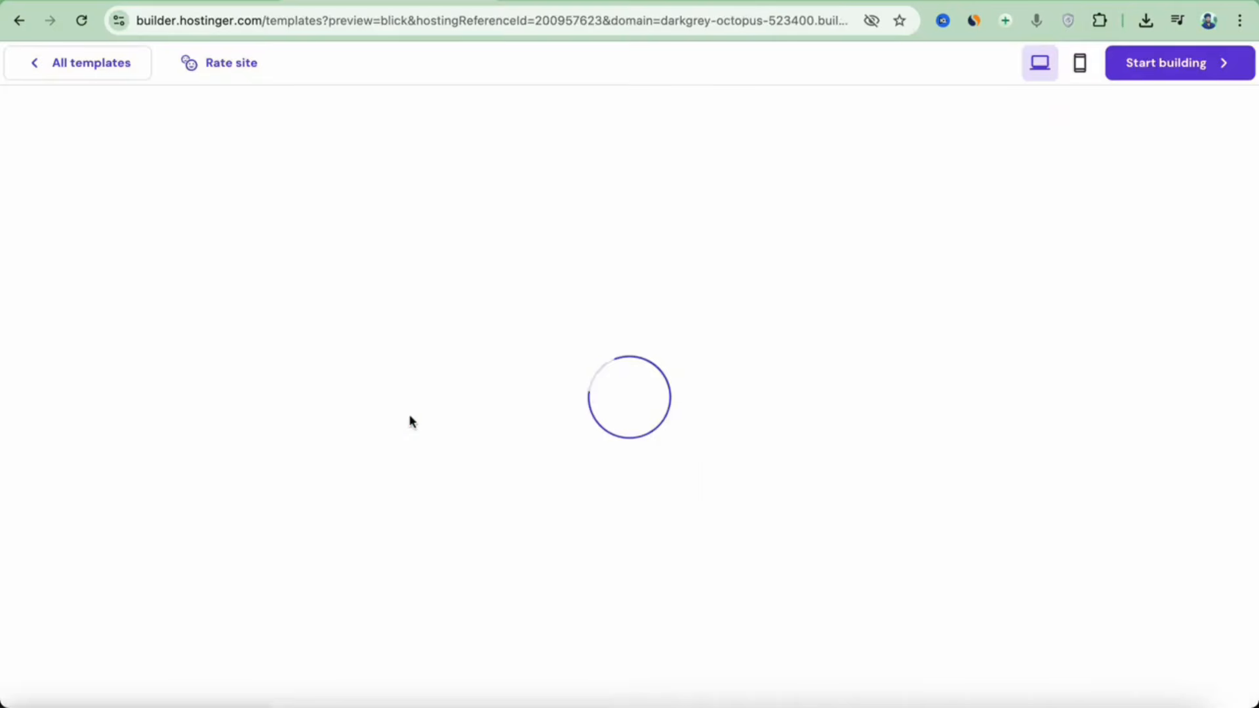
{"action": "scroll", "coordinate": [655, 348], "scroll_direction": "down", "scroll_amount": 10}
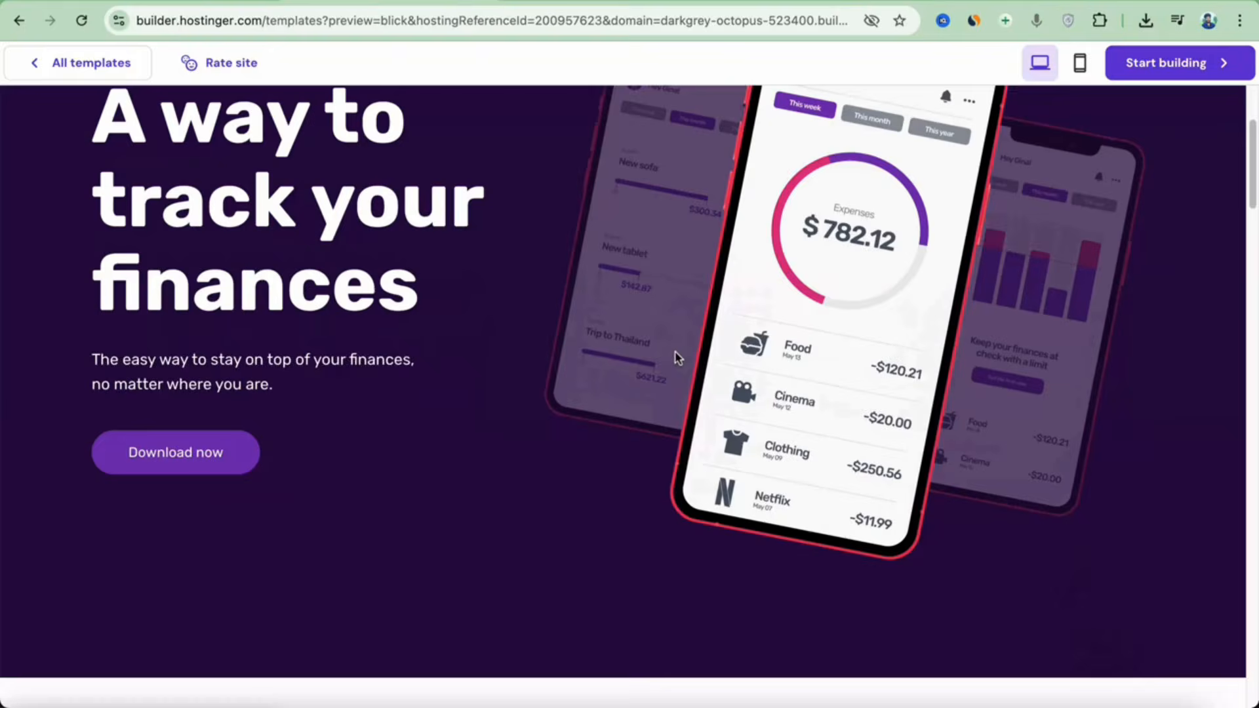
{"action": "scroll", "coordinate": [650, 374], "scroll_direction": "down", "scroll_amount": 15}
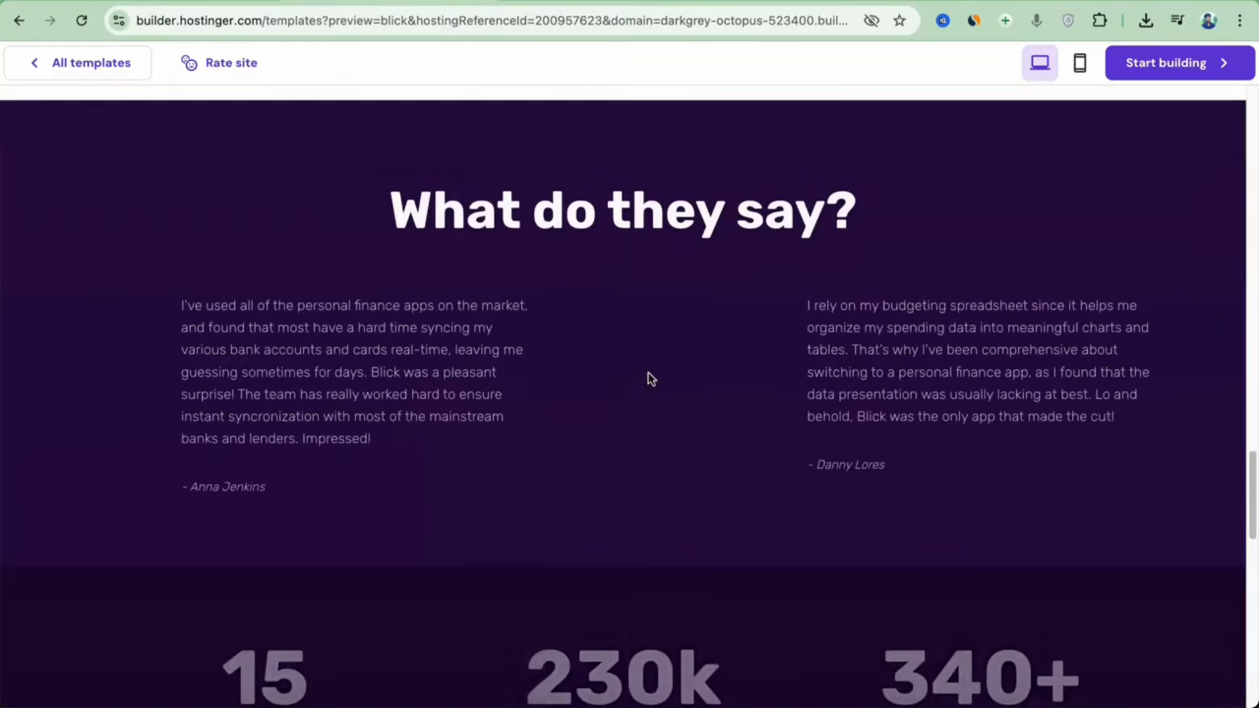
{"action": "scroll", "coordinate": [648, 373], "scroll_direction": "down", "scroll_amount": 10}
{"action": "scroll", "coordinate": [647, 376], "scroll_direction": "up", "scroll_amount": 20}
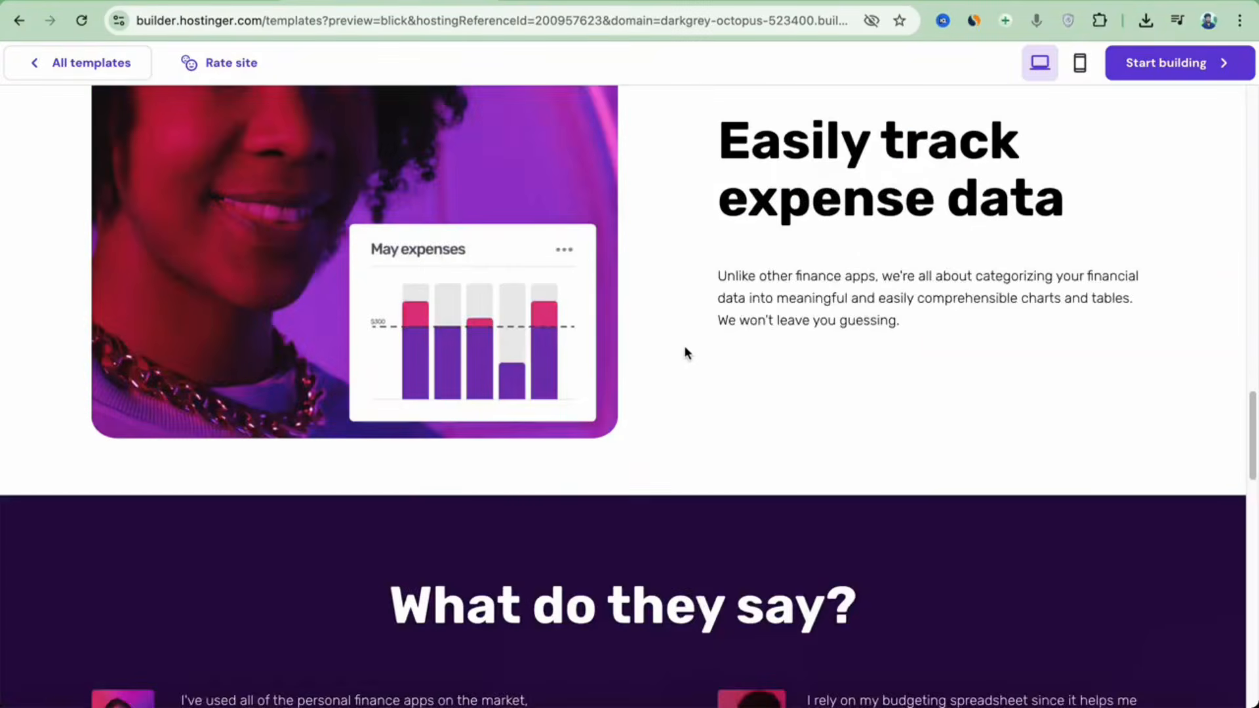
{"action": "left_click", "coordinate": [1079, 63]}
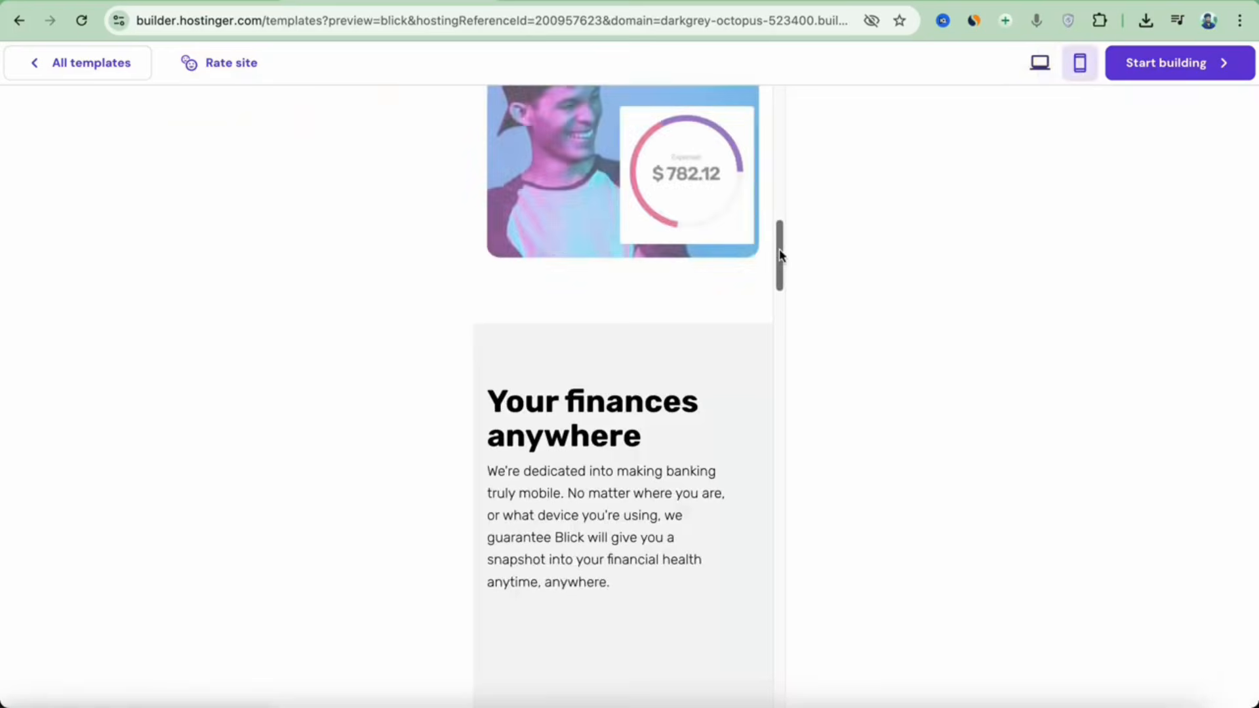
{"action": "scroll", "coordinate": [774, 263], "scroll_direction": "up", "scroll_amount": 5}
{"action": "scroll", "coordinate": [747, 282], "scroll_direction": "up", "scroll_amount": 5}
{"action": "scroll", "coordinate": [553, 318], "scroll_direction": "down", "scroll_amount": 10}
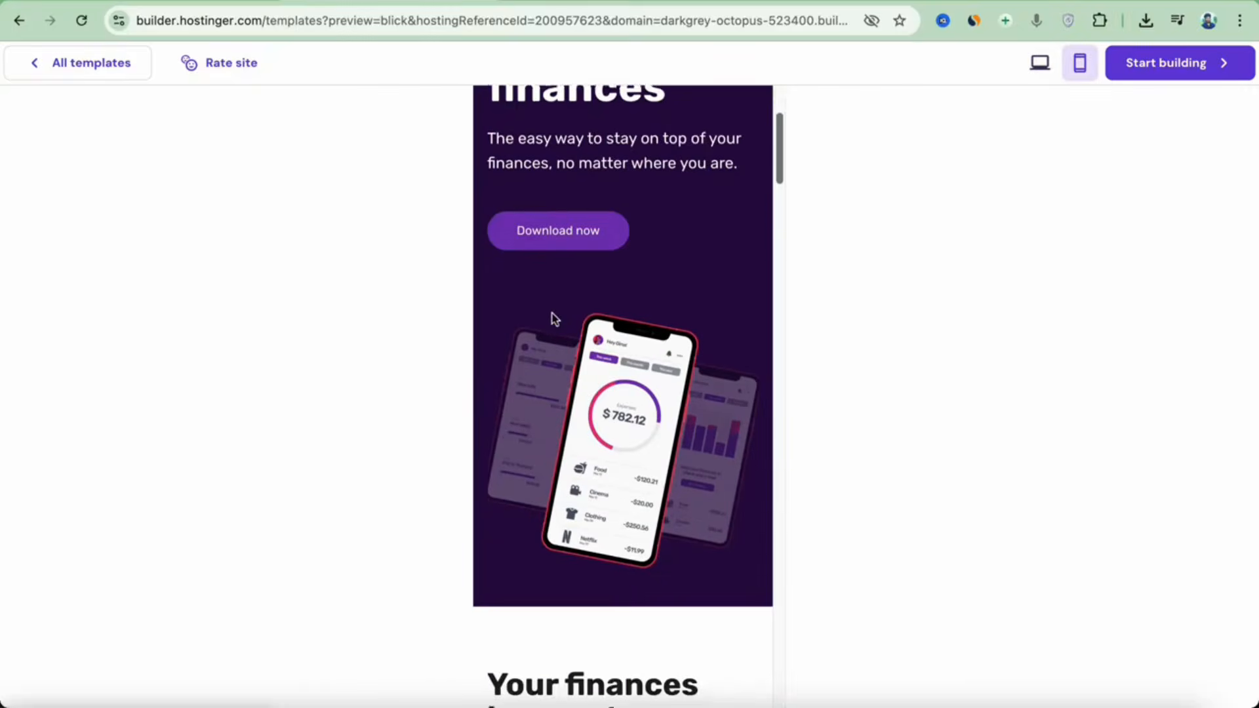
{"action": "scroll", "coordinate": [558, 327], "scroll_direction": "down", "scroll_amount": 20}
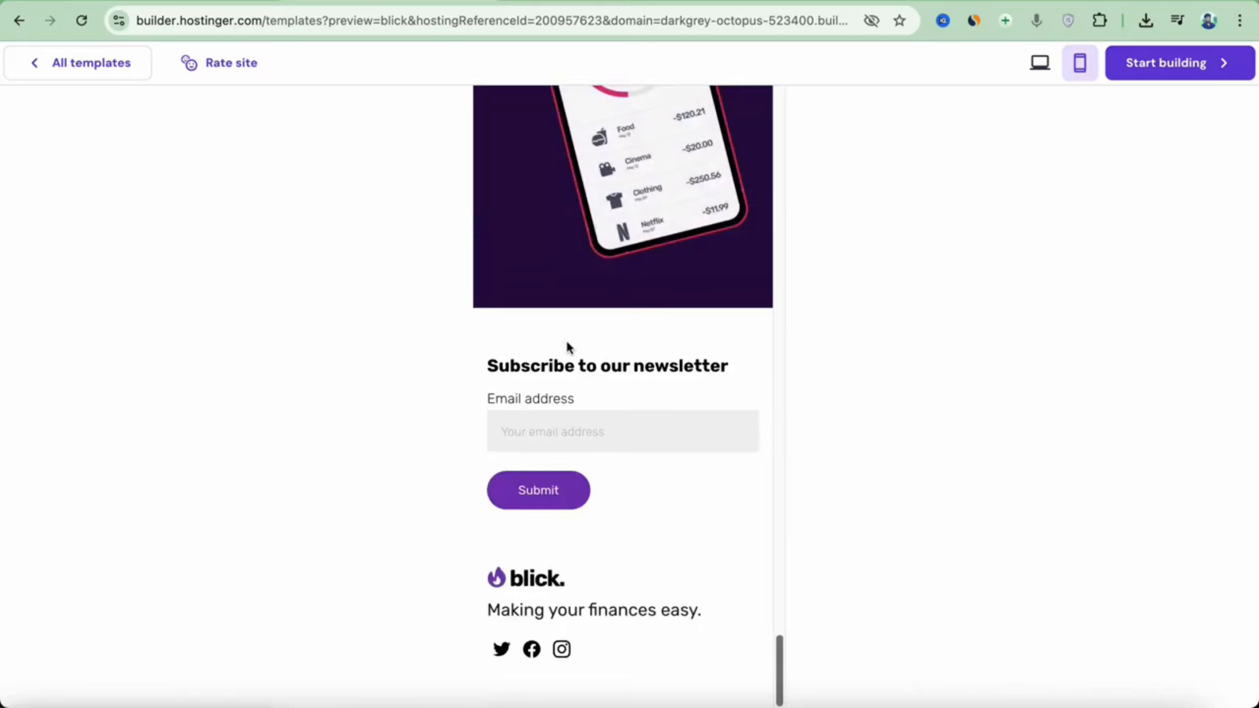
{"action": "left_click", "coordinate": [91, 63]}
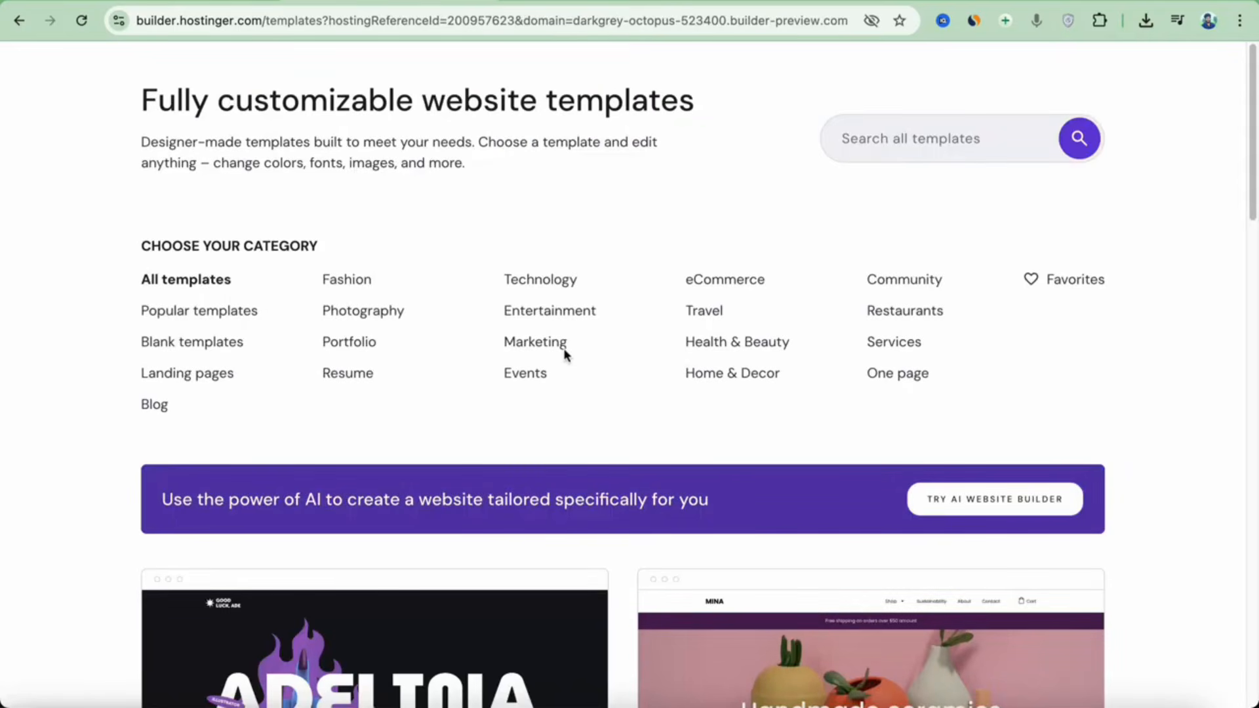
Browse the Portfolio and Restaurants template categories.
{"action": "left_click", "coordinate": [349, 346]}
{"action": "scroll", "coordinate": [367, 354], "scroll_direction": "down", "scroll_amount": 3}
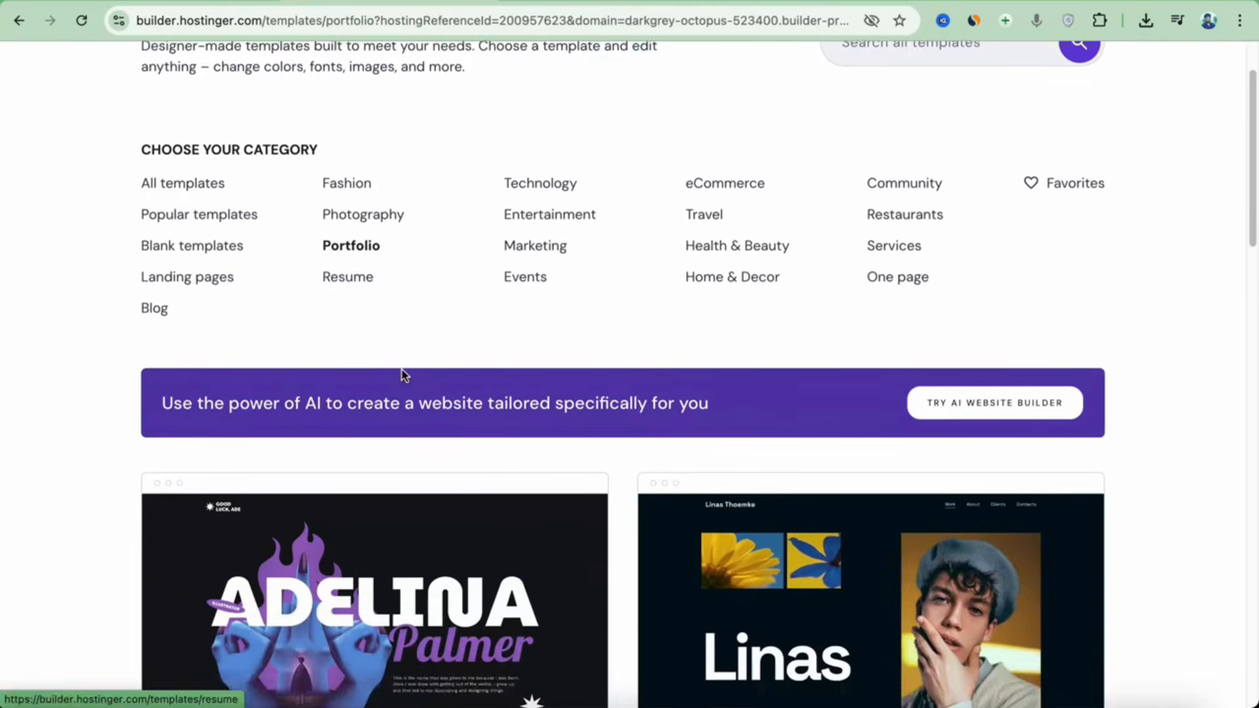
{"action": "scroll", "coordinate": [403, 375], "scroll_direction": "down", "scroll_amount": 15}
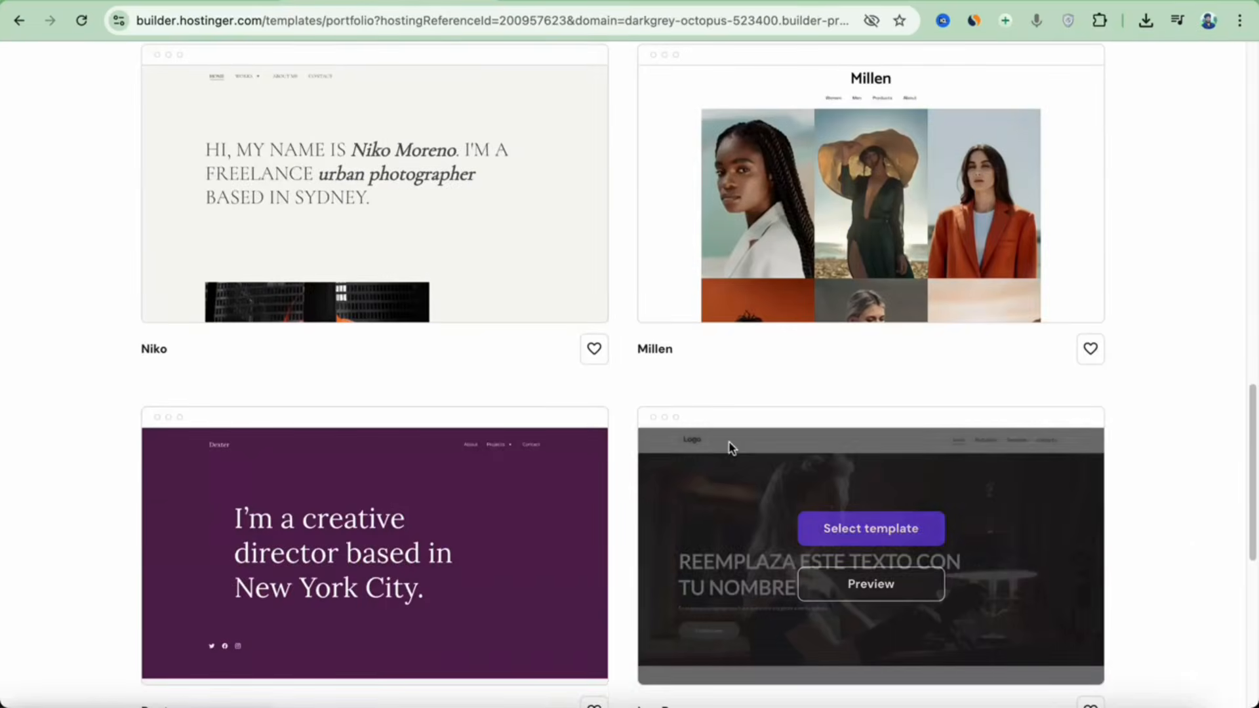
{"action": "scroll", "coordinate": [820, 441], "scroll_direction": "down", "scroll_amount": 5}
{"action": "scroll", "coordinate": [820, 442], "scroll_direction": "up", "scroll_amount": 20}
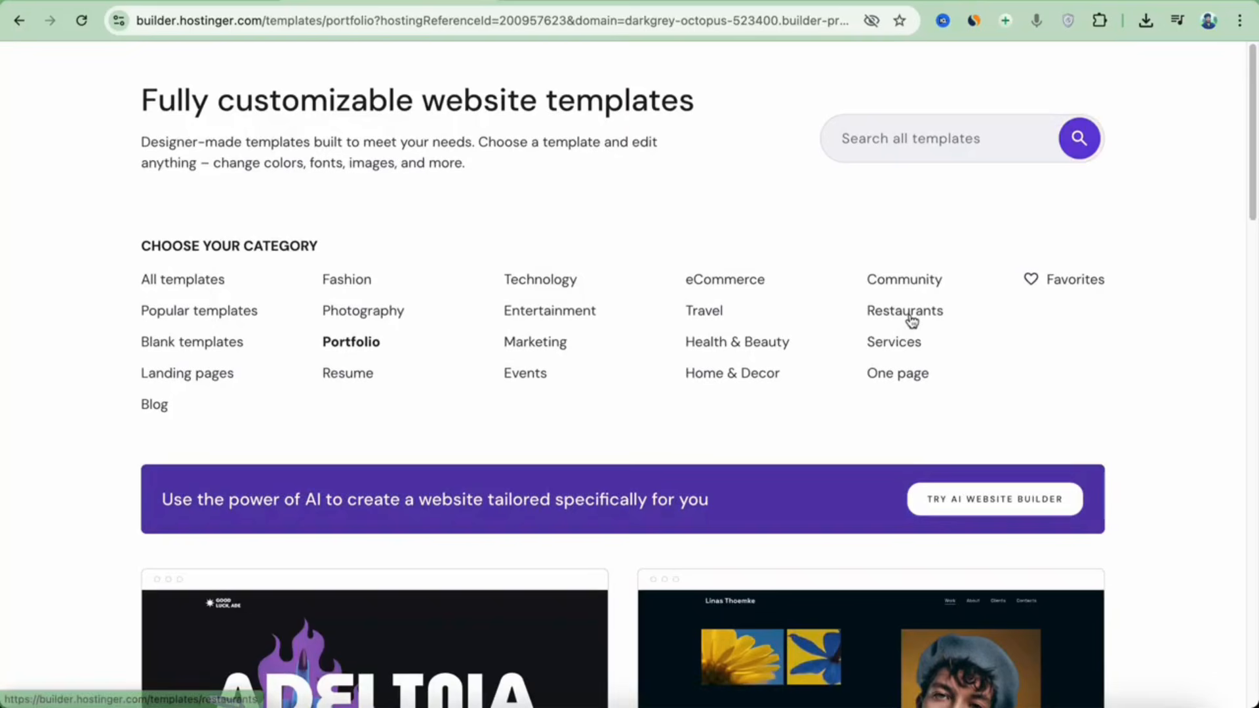
{"action": "left_click", "coordinate": [911, 312]}
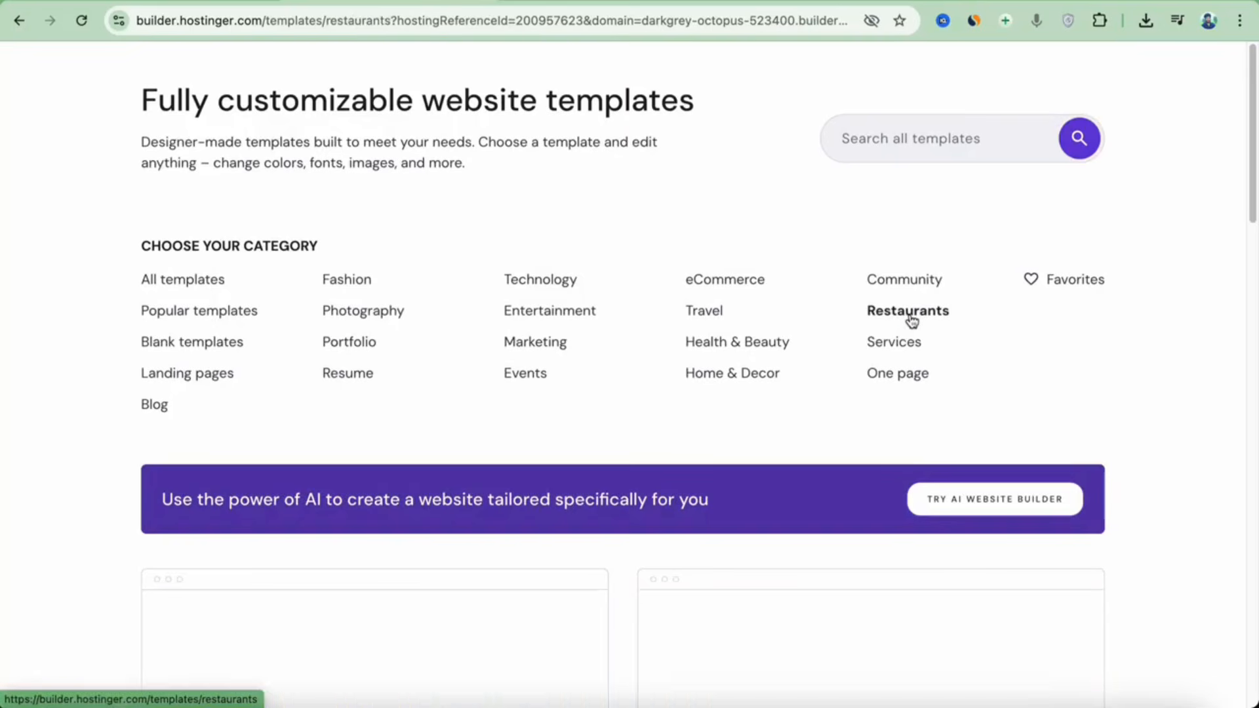
{"action": "scroll", "coordinate": [326, 271], "scroll_direction": "down", "scroll_amount": 10}
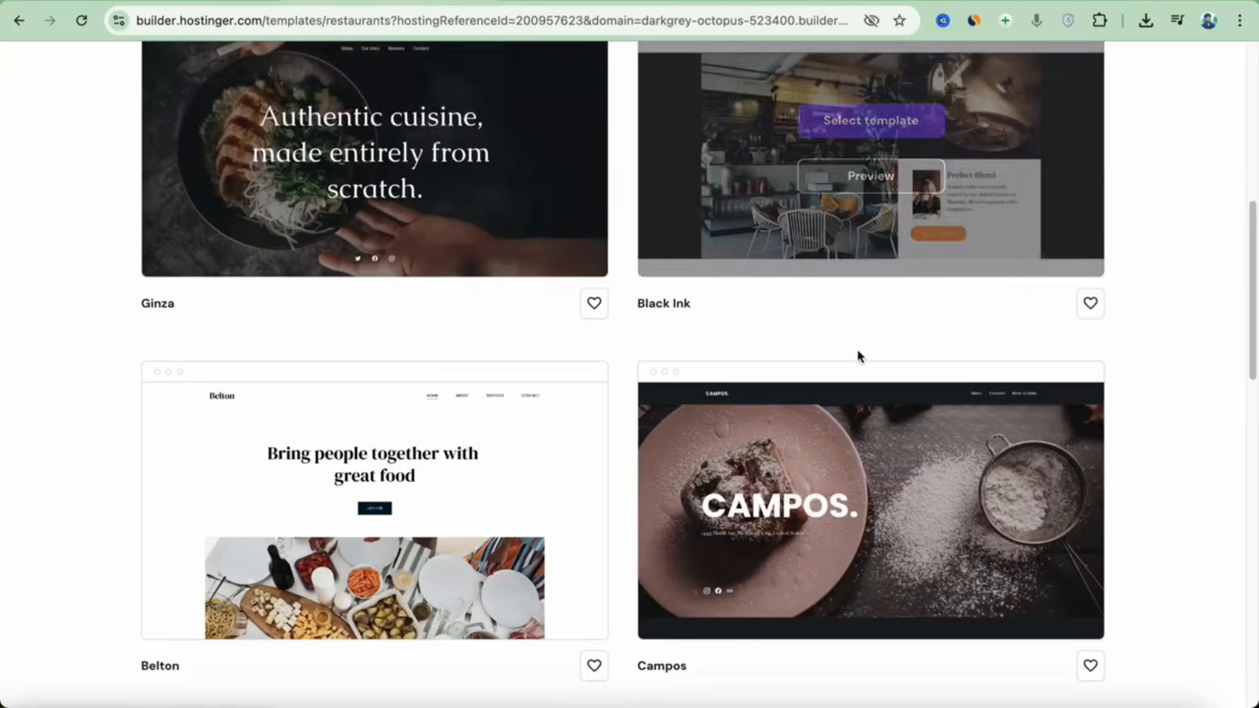
{"action": "scroll", "coordinate": [721, 380], "scroll_direction": "down", "scroll_amount": 5}
{"action": "scroll", "coordinate": [827, 404], "scroll_direction": "up", "scroll_amount": 12}
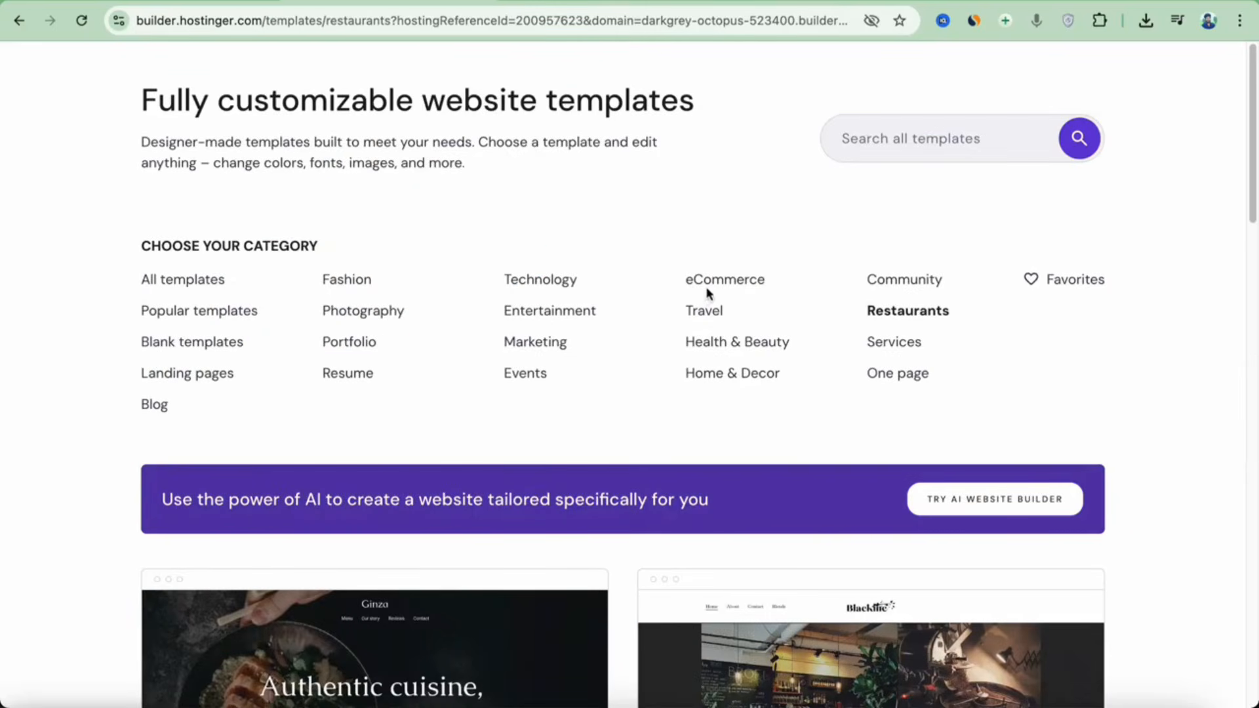
Browse eCommerce templates, then go back to the AI creation form.
{"action": "left_click", "coordinate": [719, 282]}
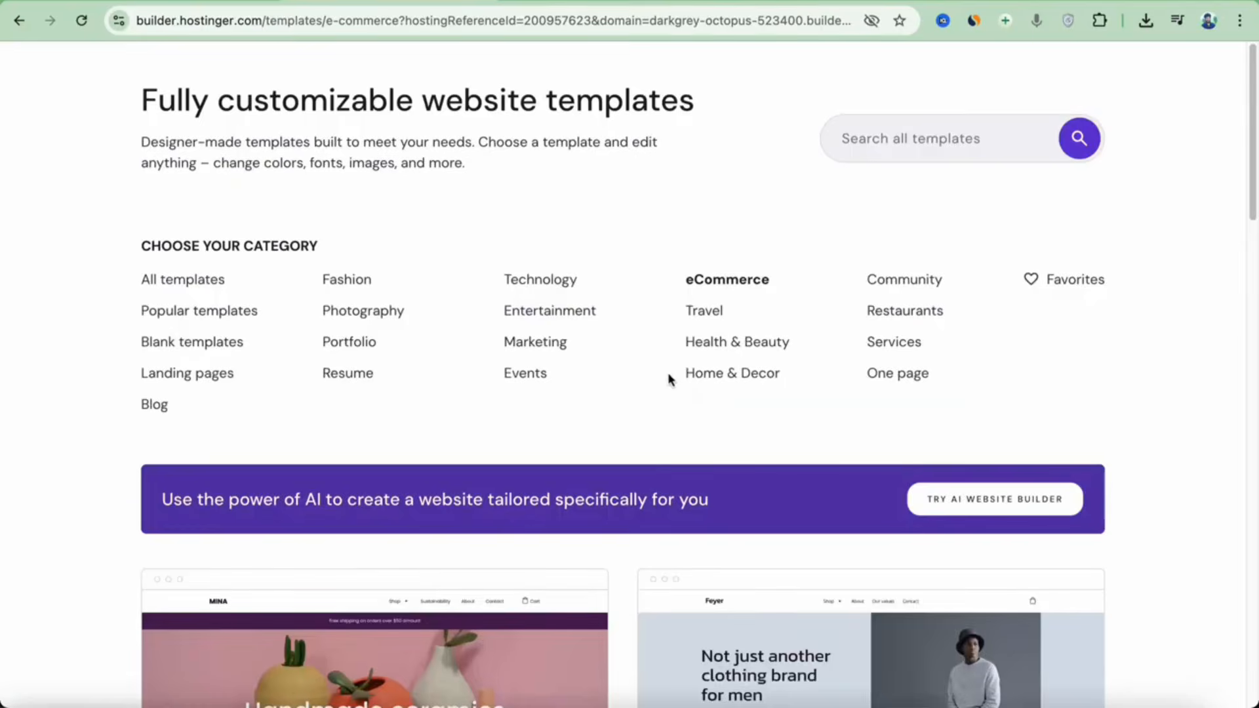
{"action": "scroll", "coordinate": [682, 380], "scroll_direction": "down", "scroll_amount": 20}
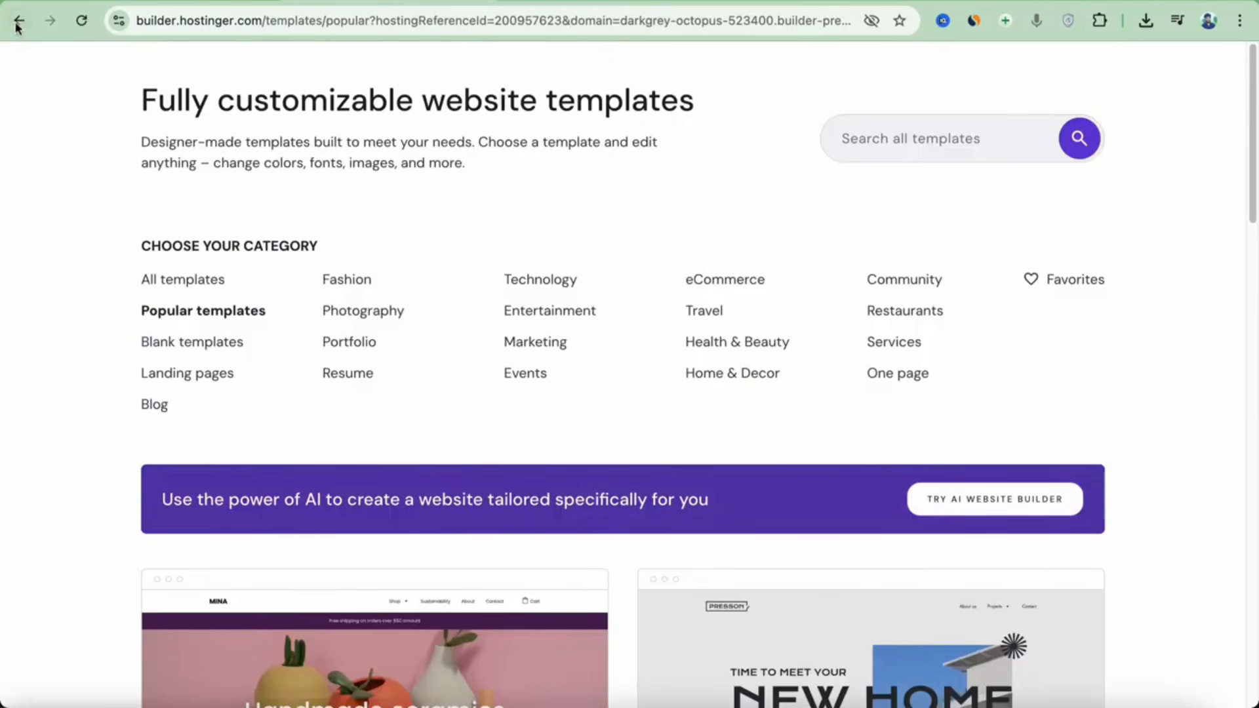
{"action": "left_click", "coordinate": [18, 22]}
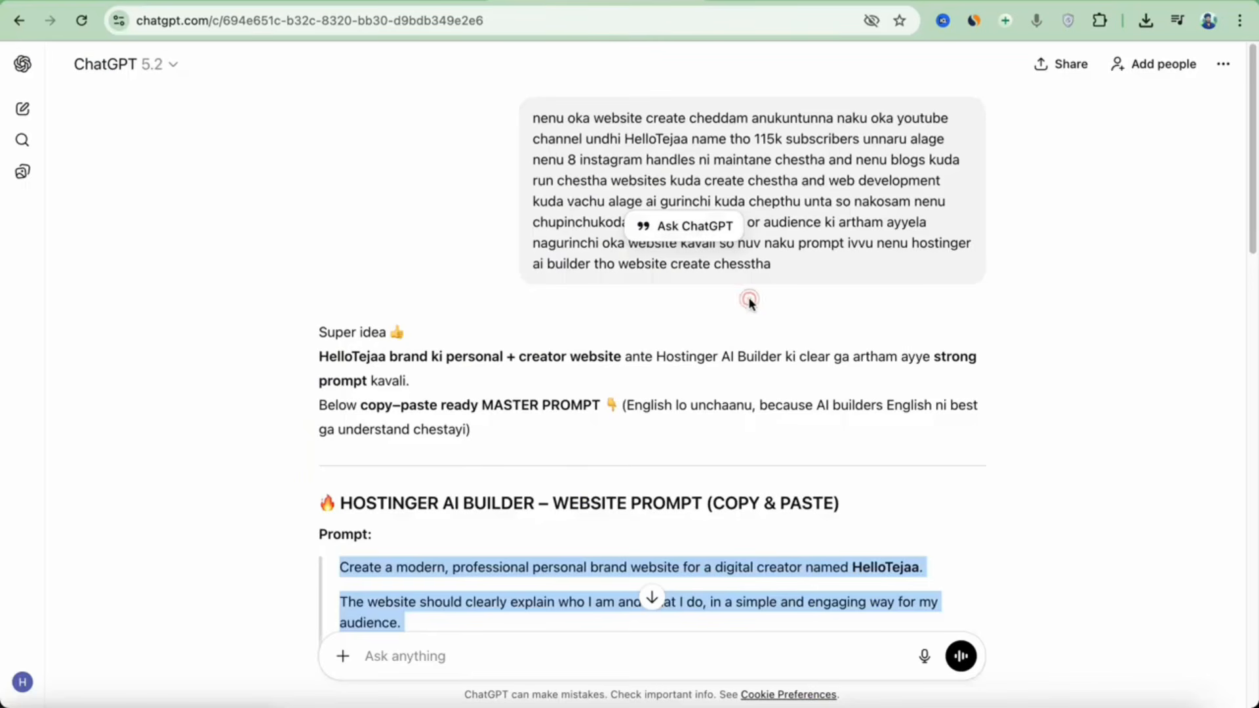
{"action": "left_click", "coordinate": [749, 302]}
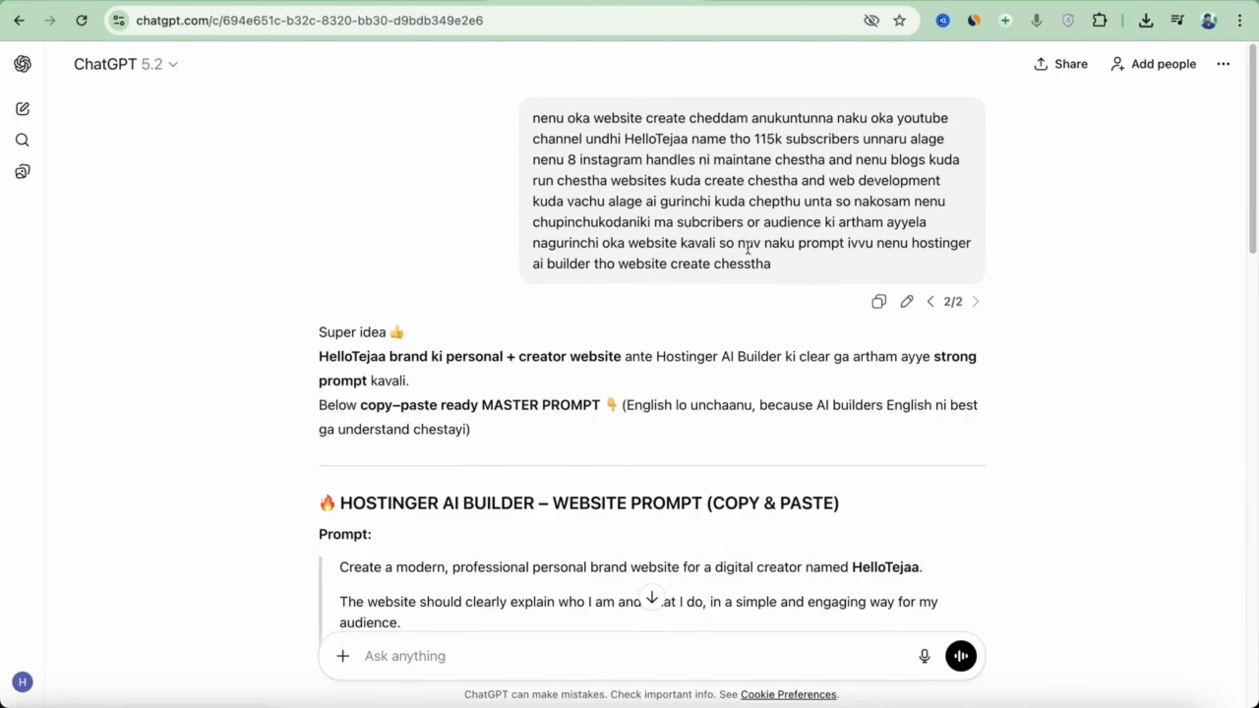
{"action": "scroll", "coordinate": [786, 269], "scroll_direction": "down", "scroll_amount": 5}
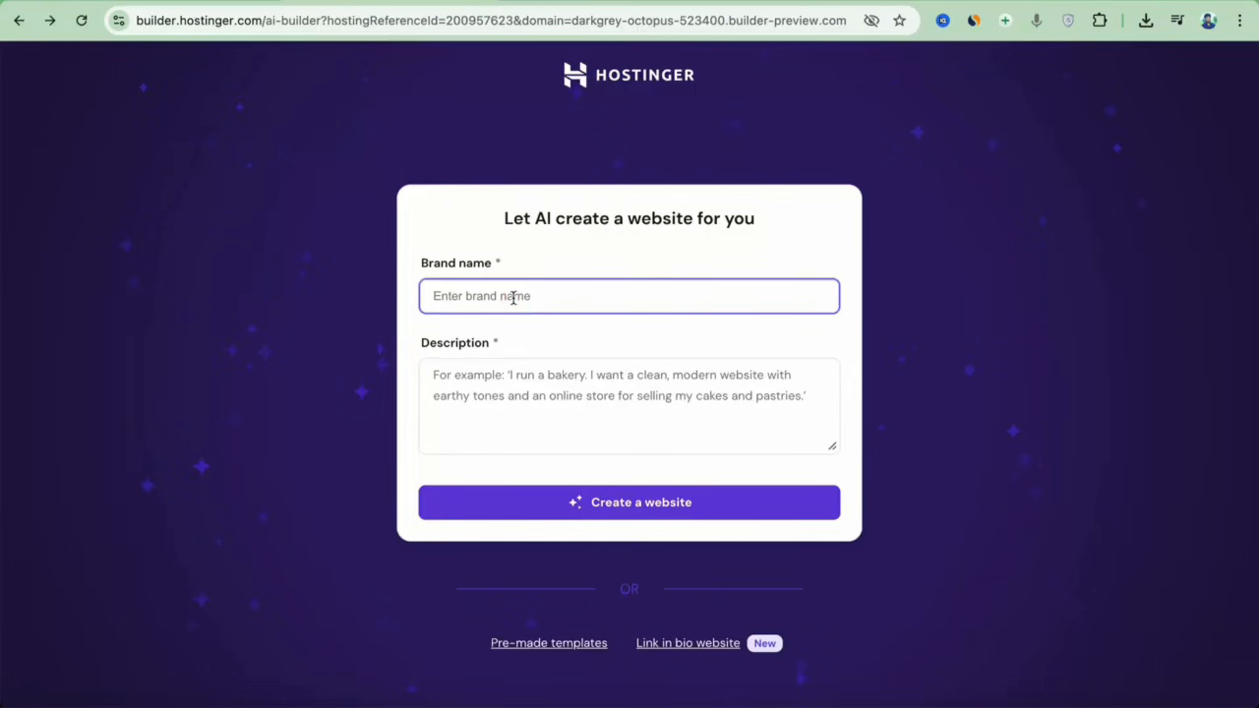
Enter brand name 'HelloTejaa', paste the website prompt, and try generating the site.
{"action": "type", "text": "HelloTejaa"}
{"action": "left_click", "coordinate": [543, 389]}
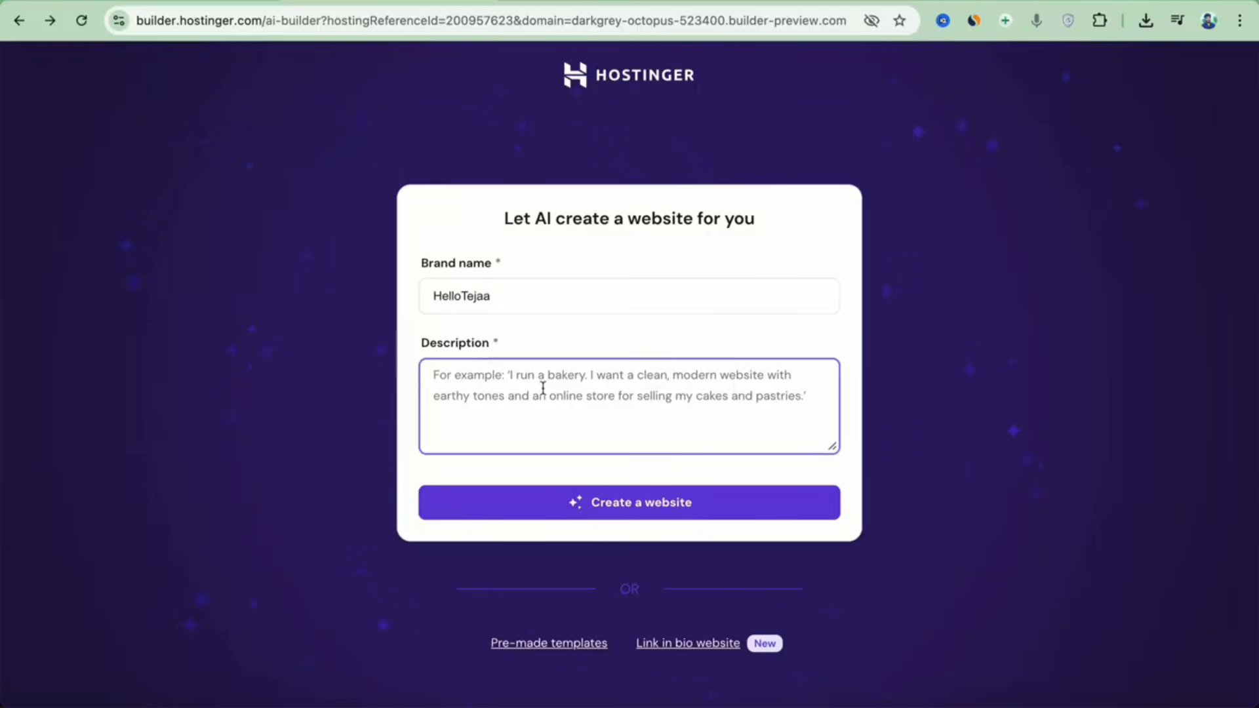
{"action": "key", "text": "ctrl+v"}
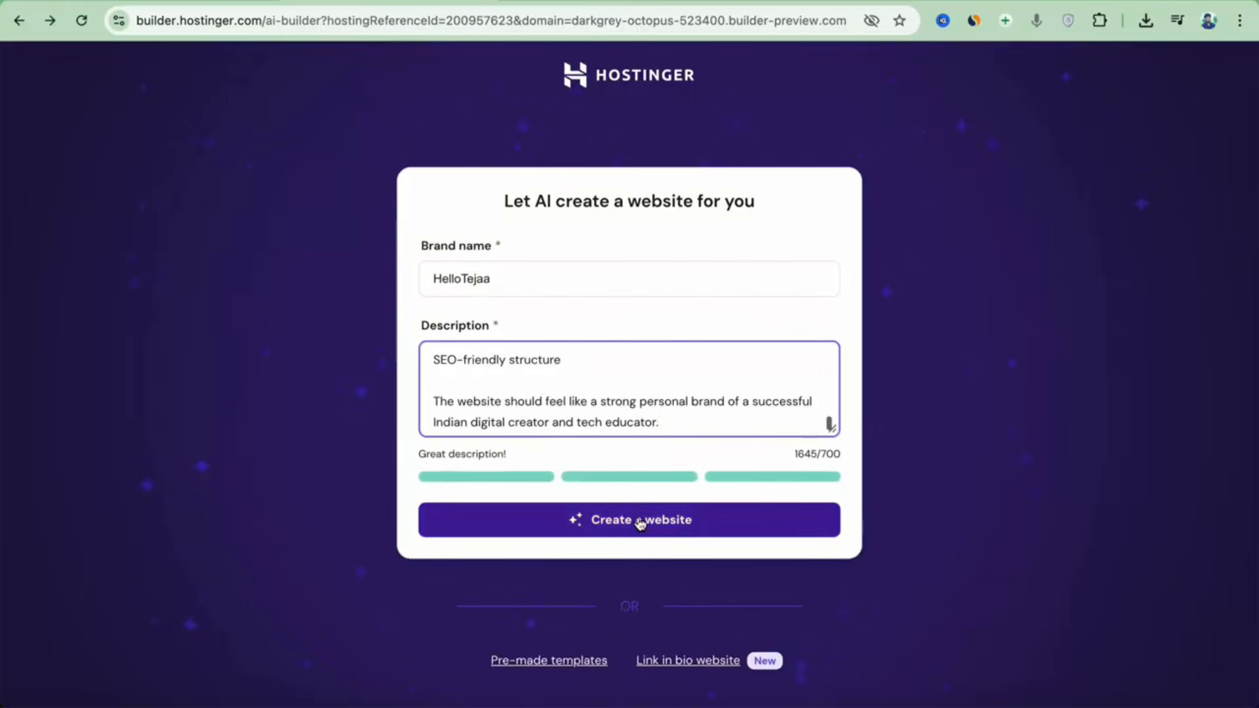
{"action": "left_click", "coordinate": [638, 517]}
Replace the description with a shorter 684-character prompt and generate the website.
{"action": "key", "text": "ctrl+a"}
{"action": "key", "text": "ctrl+v"}
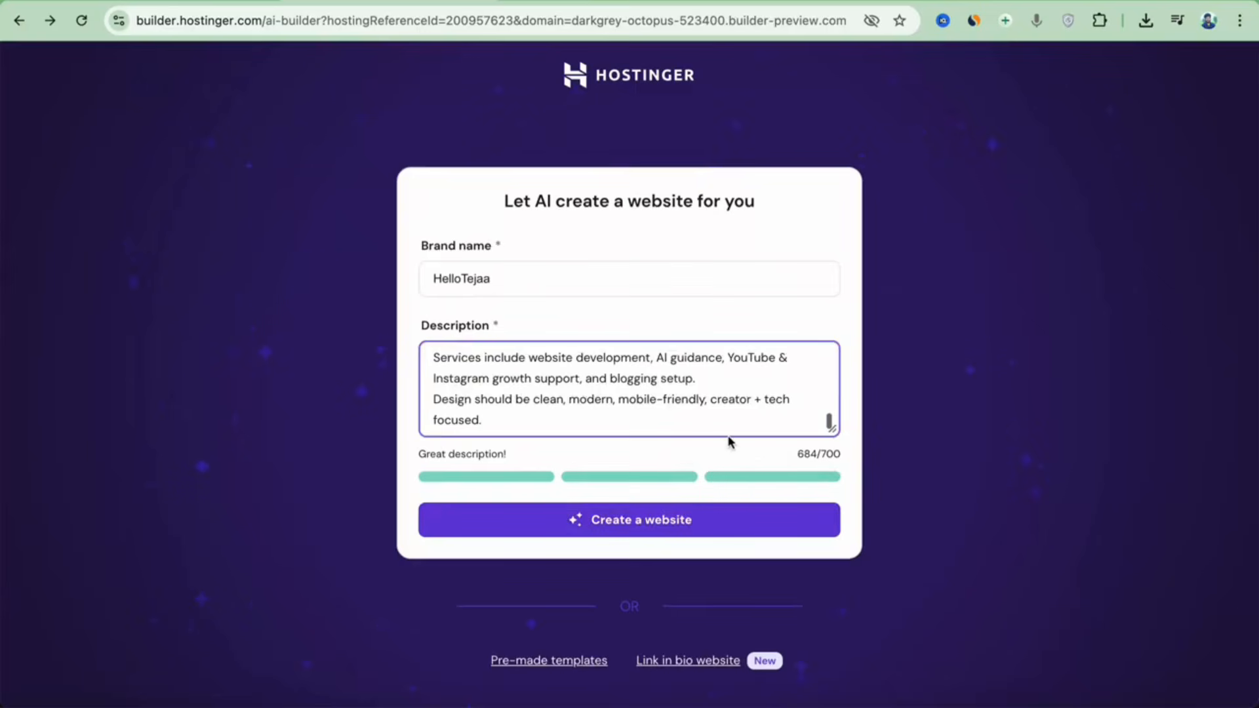
{"action": "left_click", "coordinate": [675, 528]}
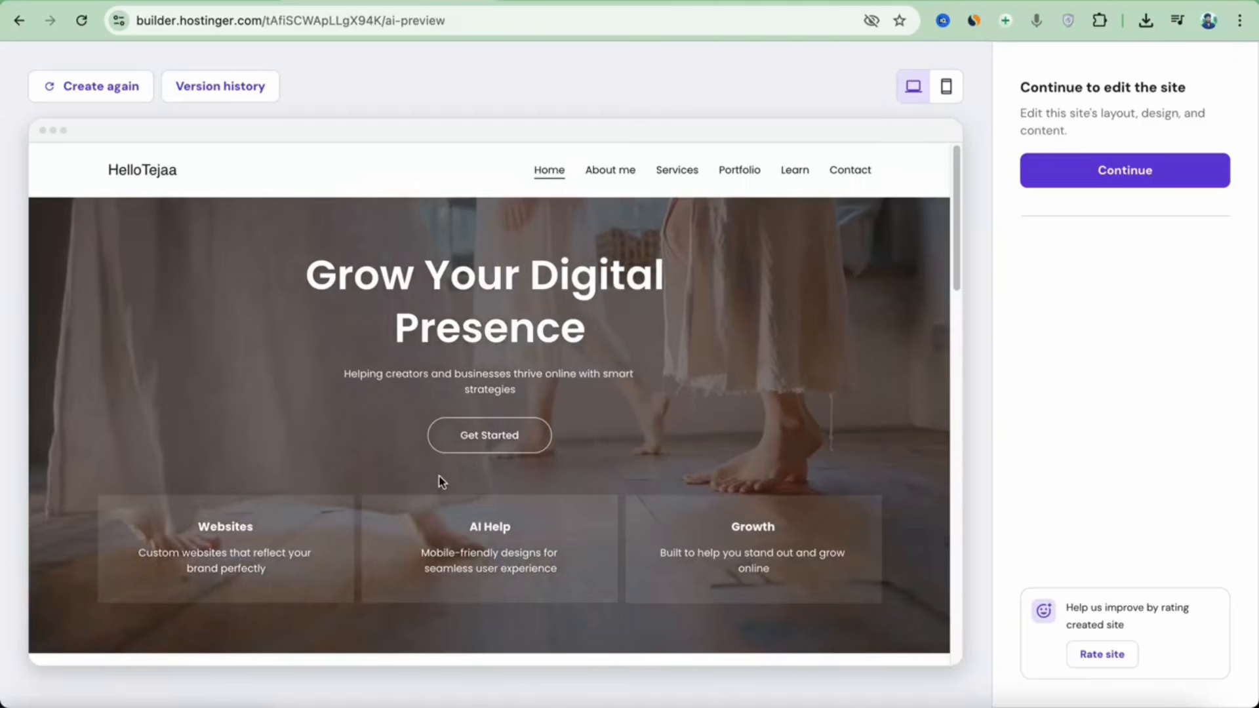
Review the generated Home, About me and Services pages in the preview.
{"action": "scroll", "coordinate": [533, 427], "scroll_direction": "down", "scroll_amount": 7}
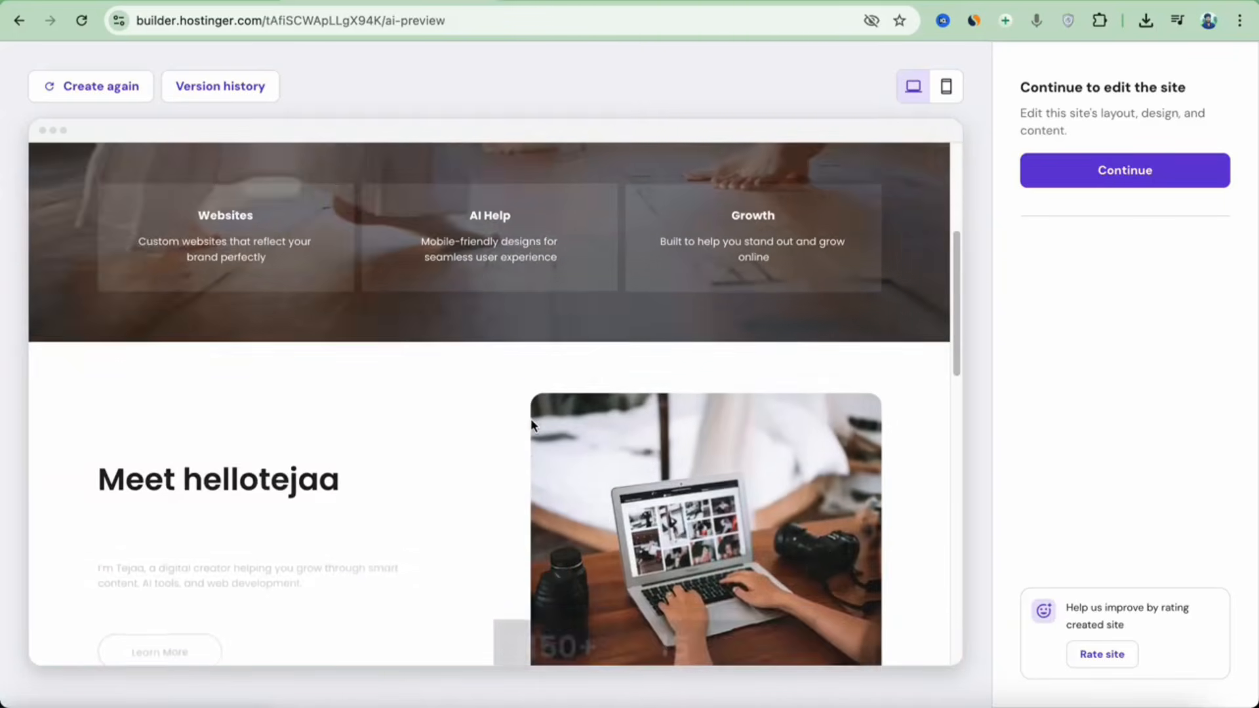
{"action": "scroll", "coordinate": [407, 379], "scroll_direction": "down", "scroll_amount": 2}
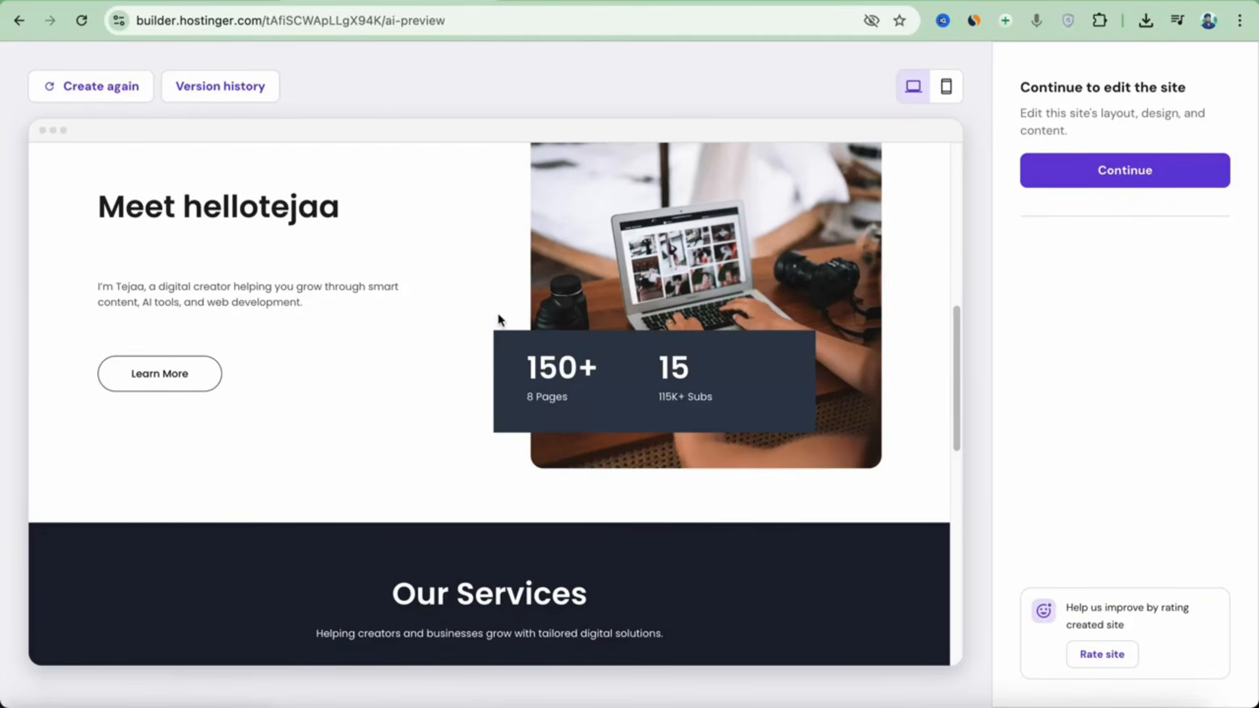
{"action": "scroll", "coordinate": [497, 328], "scroll_direction": "down", "scroll_amount": 4}
{"action": "scroll", "coordinate": [497, 362], "scroll_direction": "down", "scroll_amount": 4}
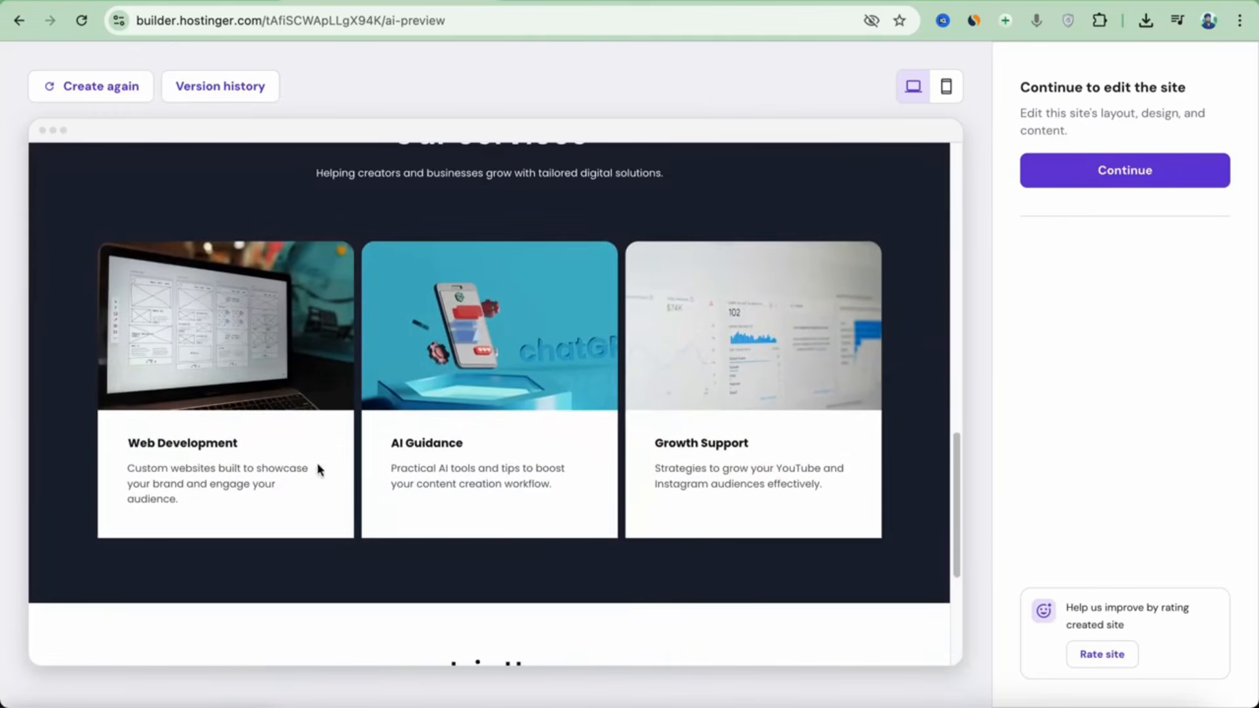
{"action": "scroll", "coordinate": [744, 459], "scroll_direction": "down", "scroll_amount": 9}
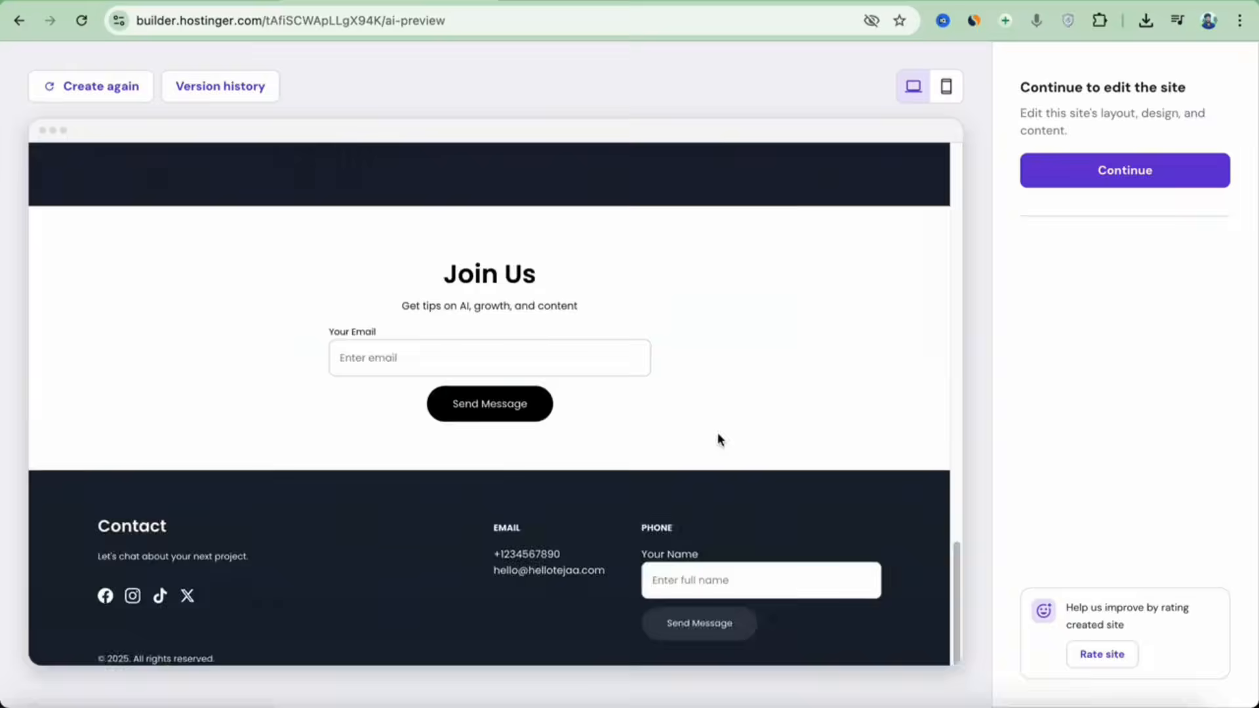
{"action": "scroll", "coordinate": [721, 433], "scroll_direction": "up", "scroll_amount": 20}
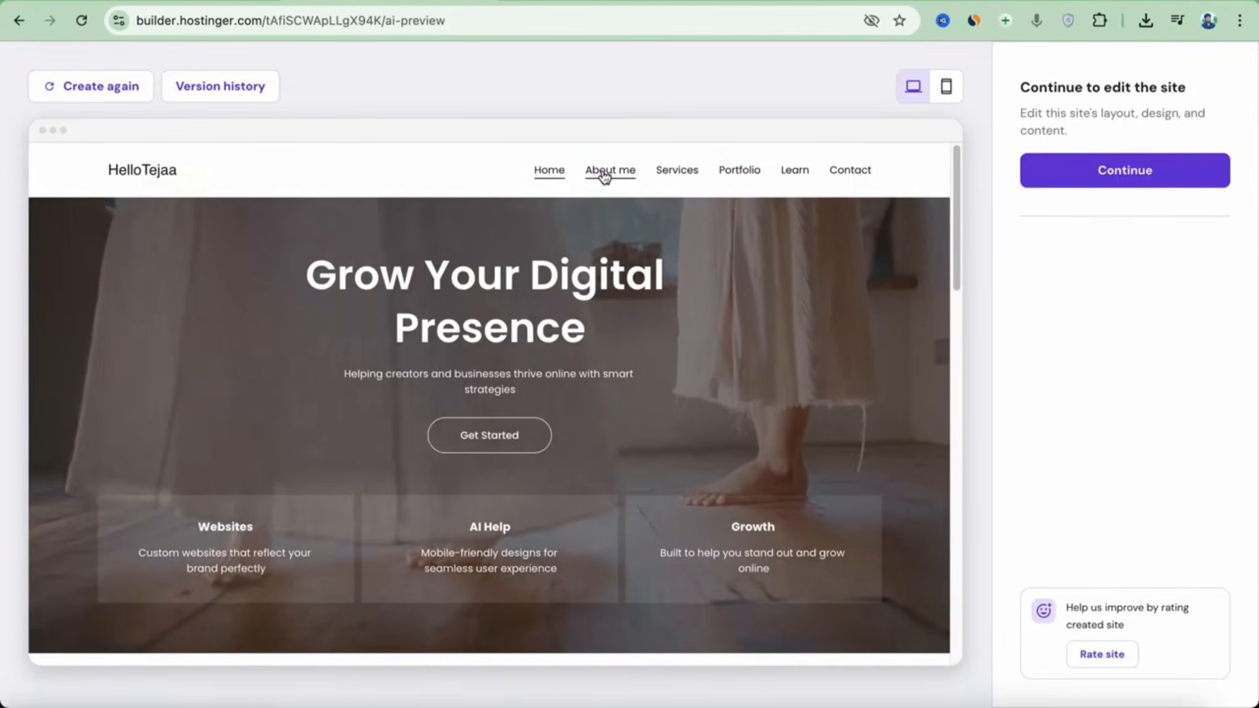
{"action": "left_click", "coordinate": [603, 173]}
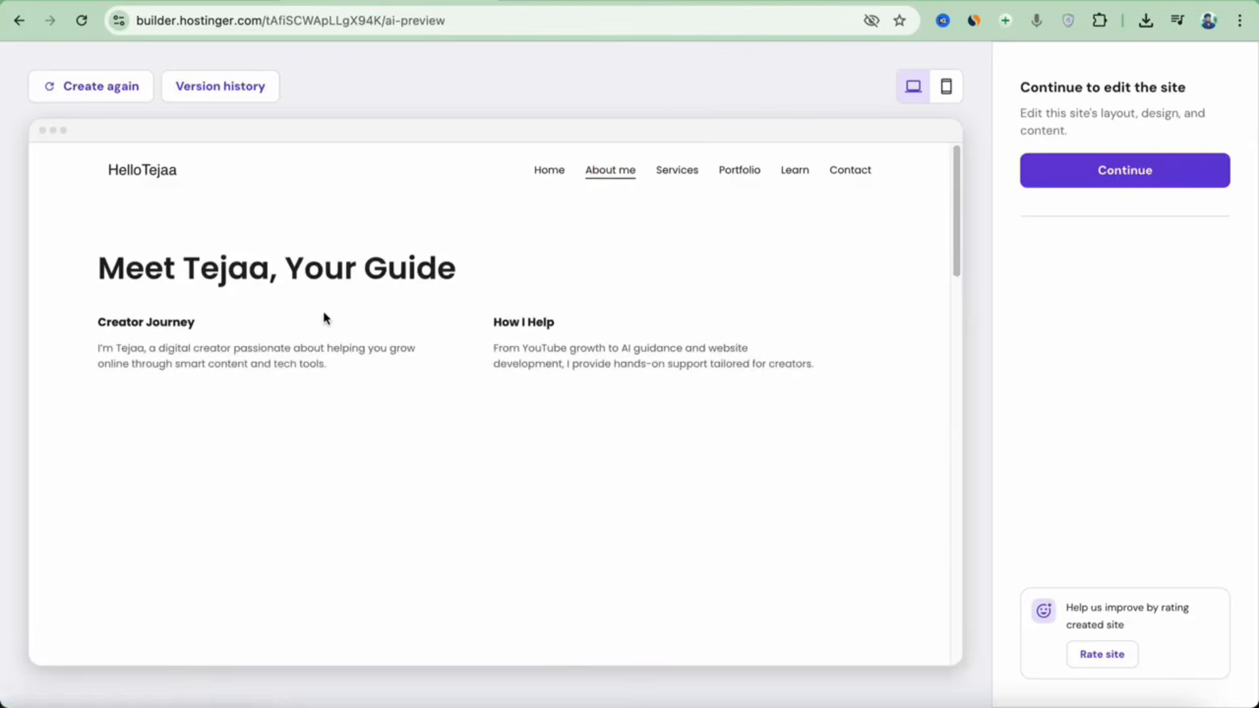
{"action": "scroll", "coordinate": [407, 336], "scroll_direction": "down", "scroll_amount": 8}
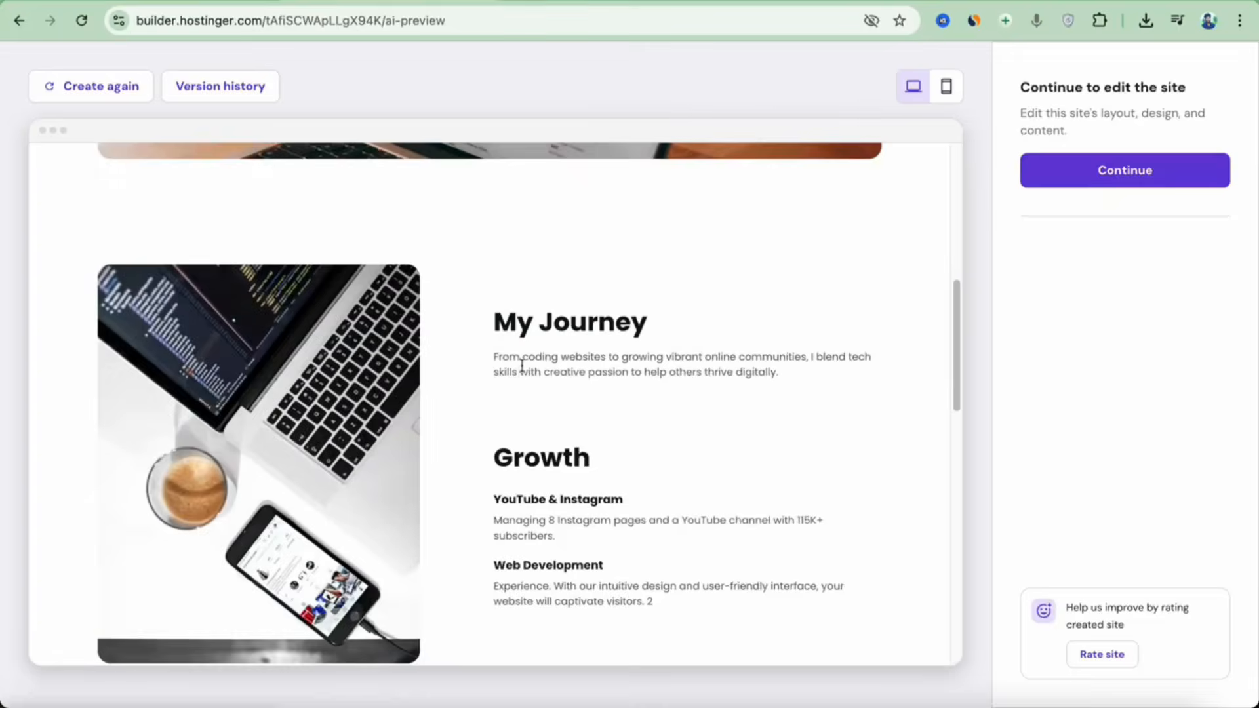
{"action": "scroll", "coordinate": [522, 364], "scroll_direction": "down", "scroll_amount": 15}
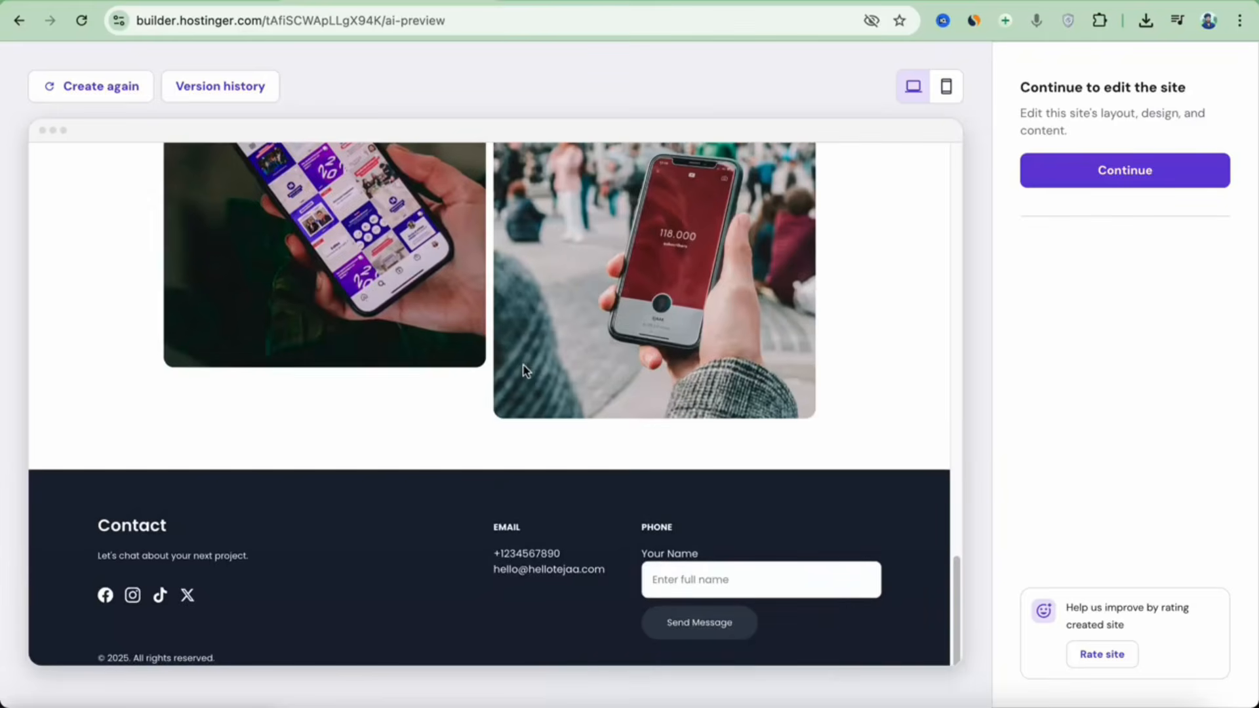
{"action": "scroll", "coordinate": [590, 365], "scroll_direction": "up", "scroll_amount": 20}
{"action": "left_click", "coordinate": [678, 172]}
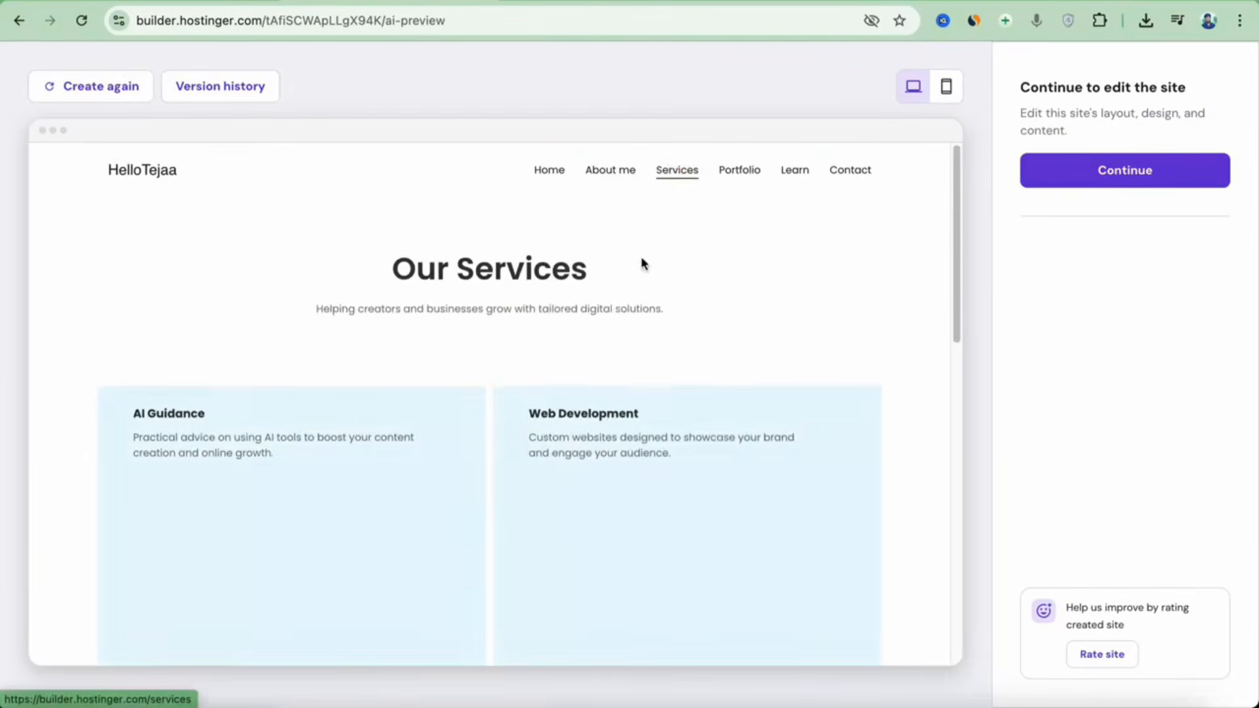
{"action": "scroll", "coordinate": [511, 387], "scroll_direction": "down", "scroll_amount": 10}
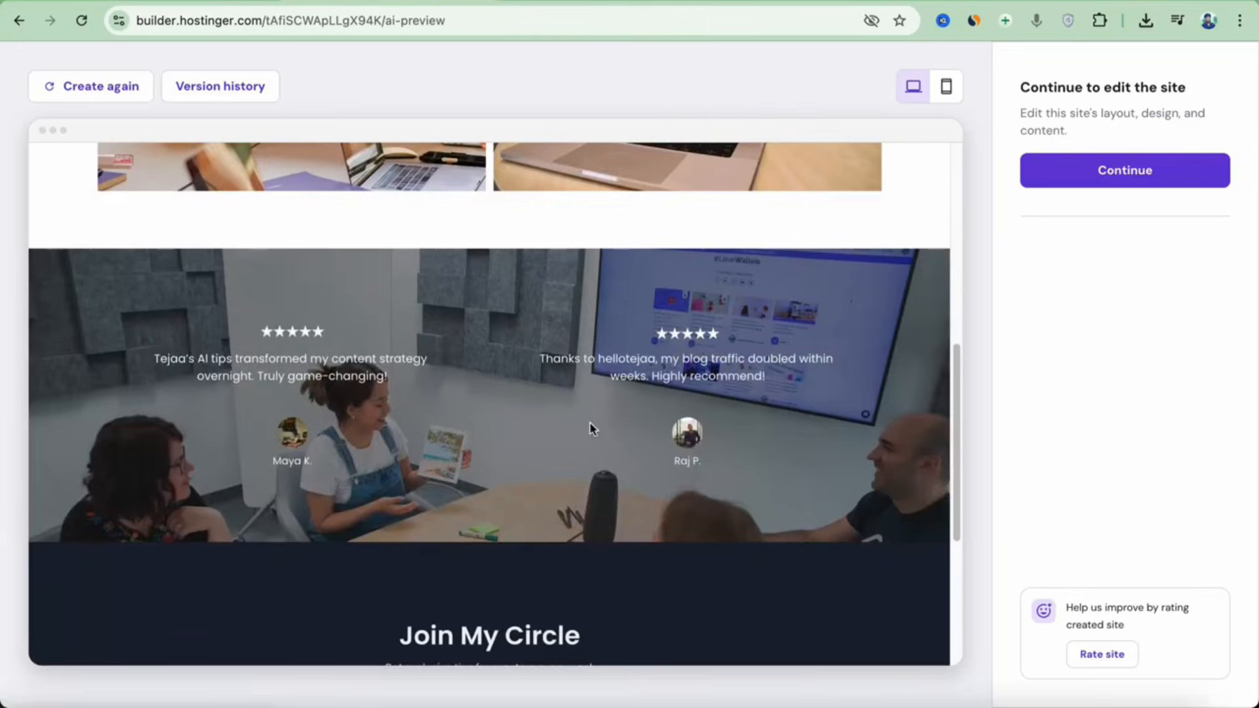
{"action": "scroll", "coordinate": [590, 393], "scroll_direction": "up", "scroll_amount": 10}
Review the Portfolio, Learn and Contact pages in the preview.
{"action": "left_click", "coordinate": [744, 173]}
{"action": "scroll", "coordinate": [656, 341], "scroll_direction": "down", "scroll_amount": 1}
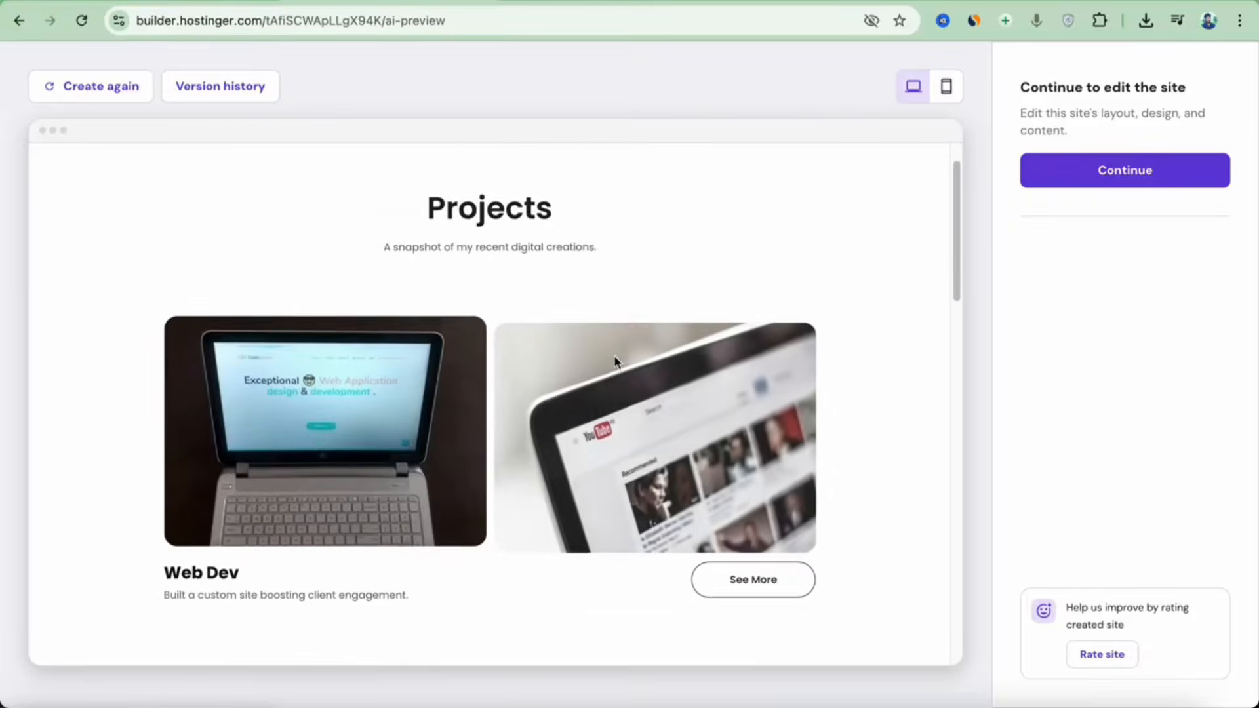
{"action": "scroll", "coordinate": [614, 355], "scroll_direction": "down", "scroll_amount": 8}
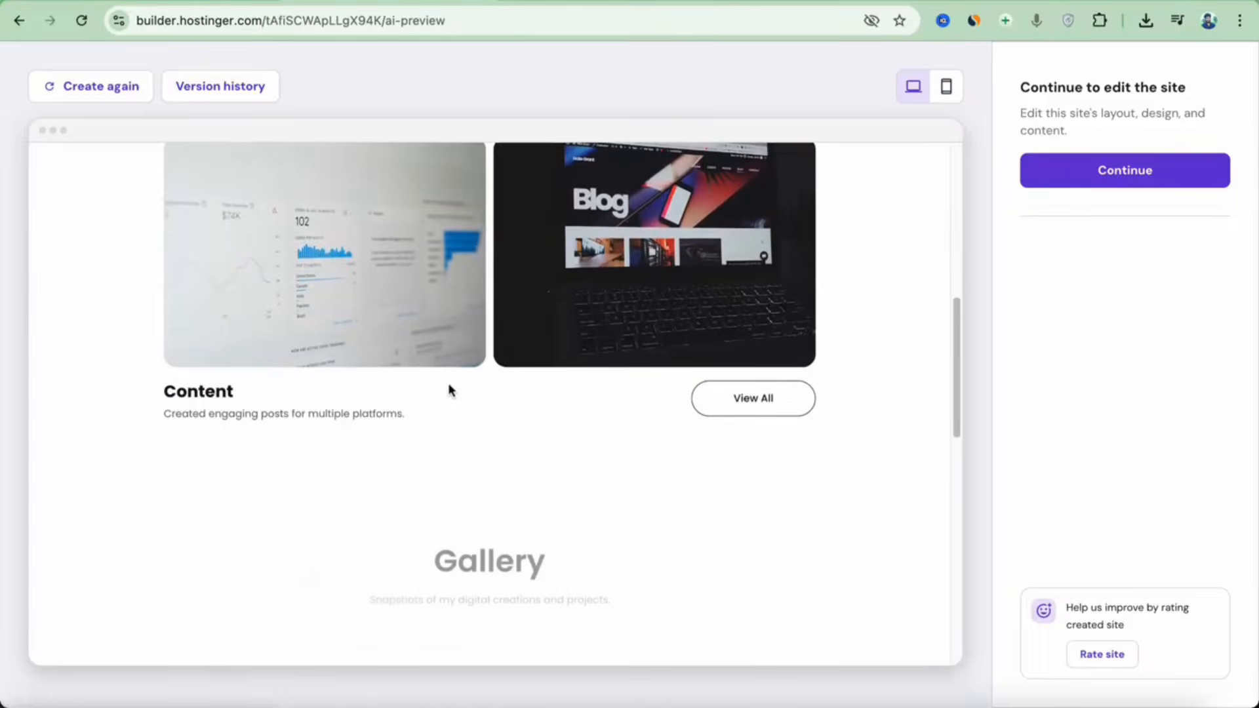
{"action": "scroll", "coordinate": [449, 390], "scroll_direction": "down", "scroll_amount": 15}
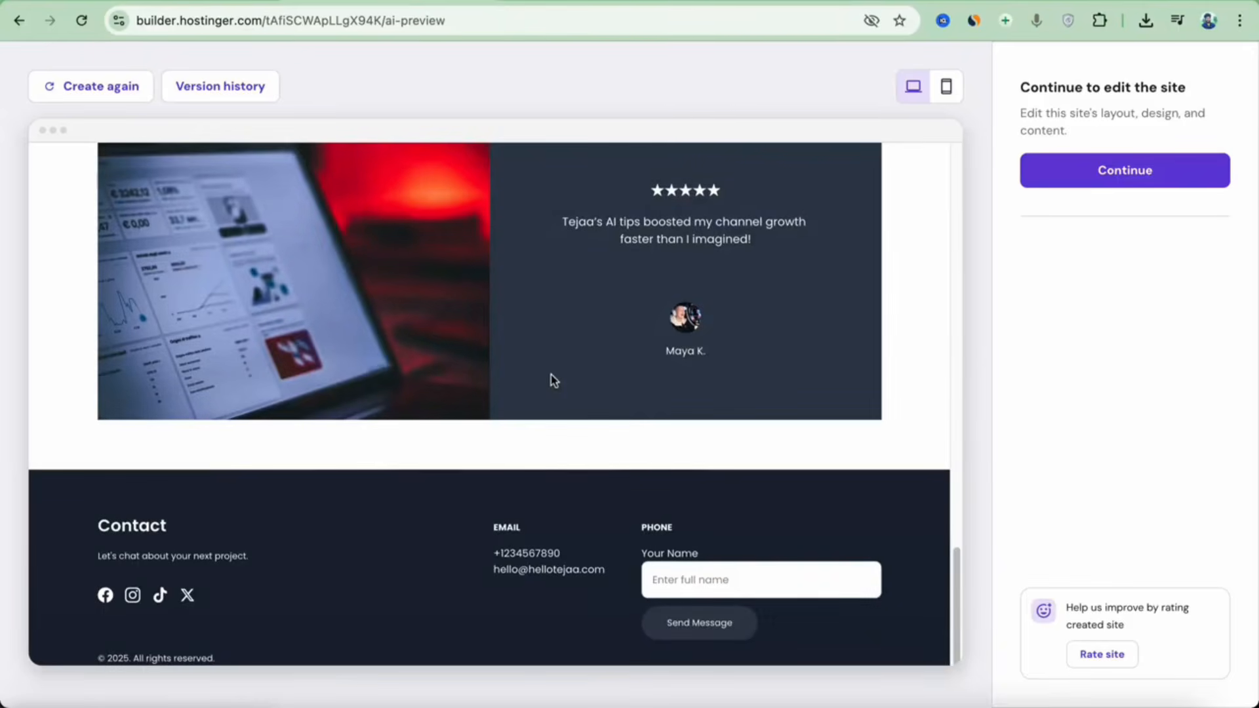
{"action": "scroll", "coordinate": [555, 379], "scroll_direction": "up", "scroll_amount": 20}
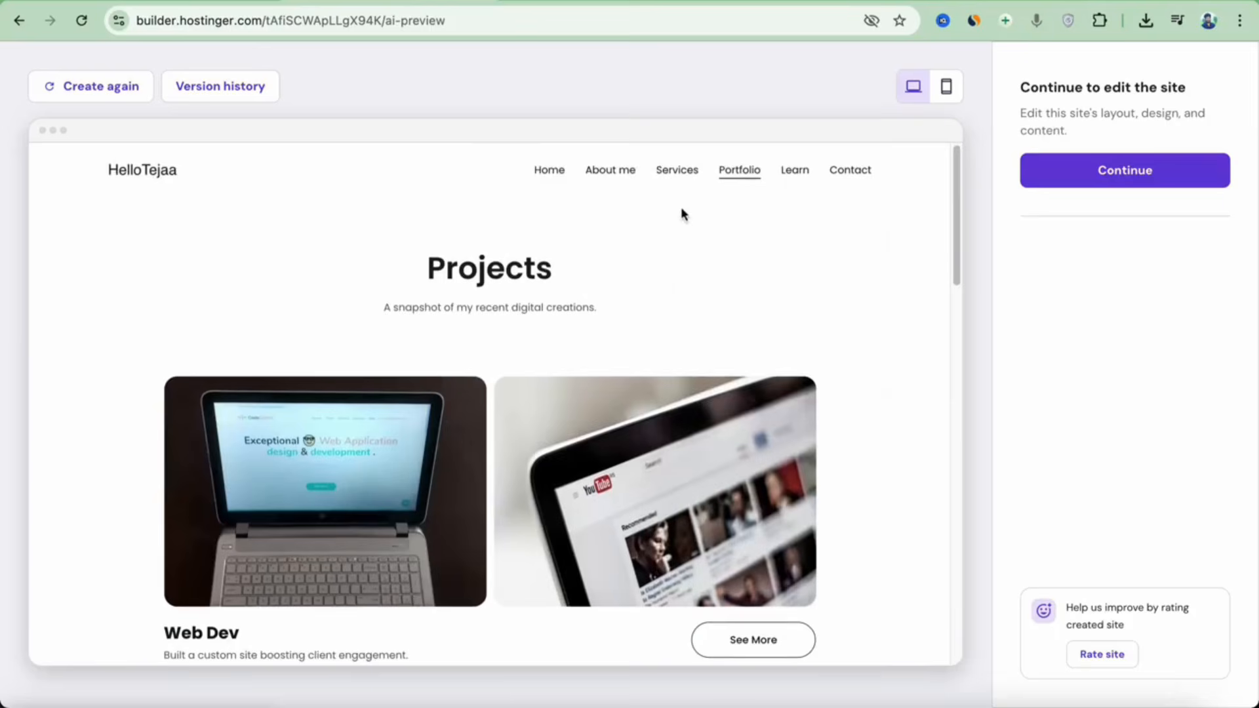
{"action": "left_click", "coordinate": [795, 171]}
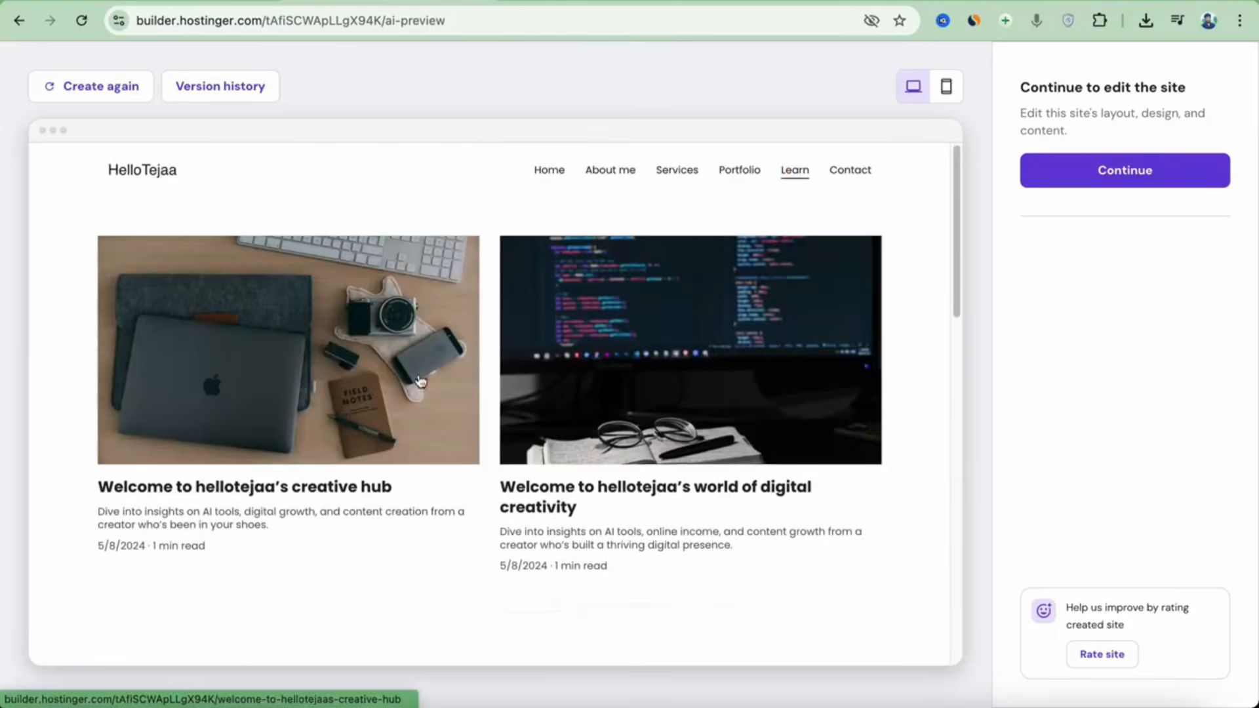
{"action": "scroll", "coordinate": [594, 380], "scroll_direction": "down", "scroll_amount": 10}
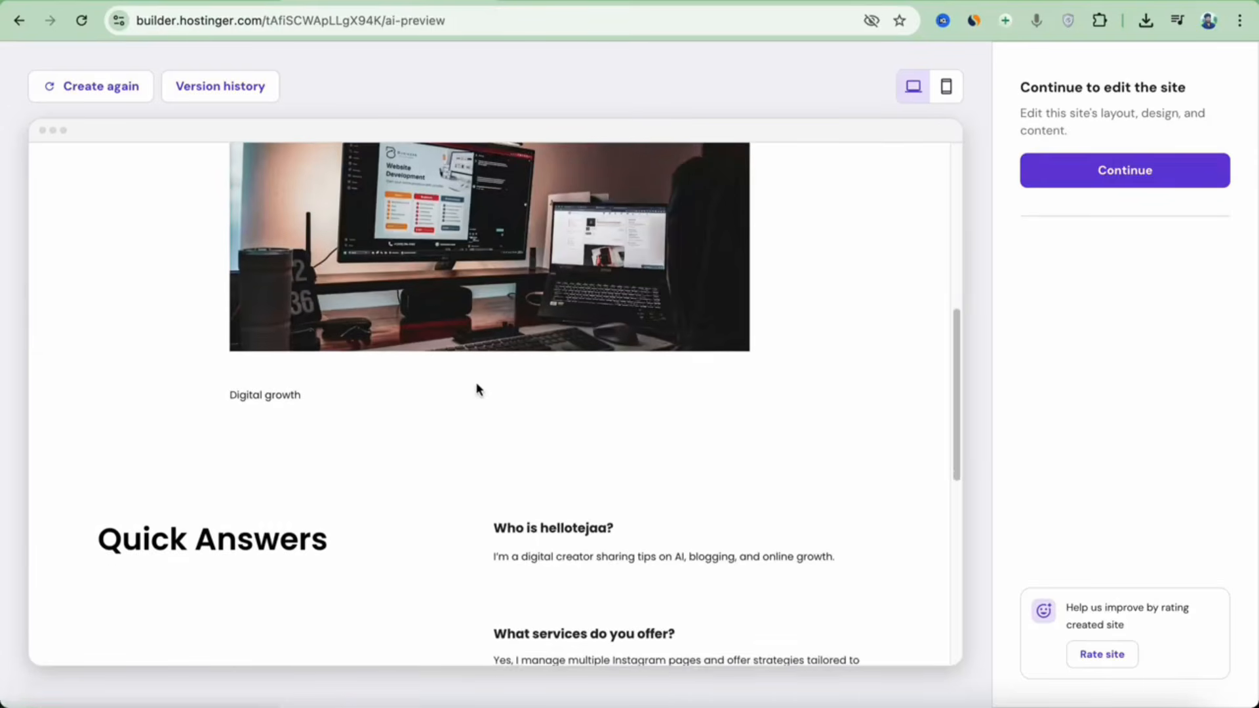
{"action": "scroll", "coordinate": [478, 391], "scroll_direction": "up", "scroll_amount": 10}
{"action": "left_click", "coordinate": [839, 174]}
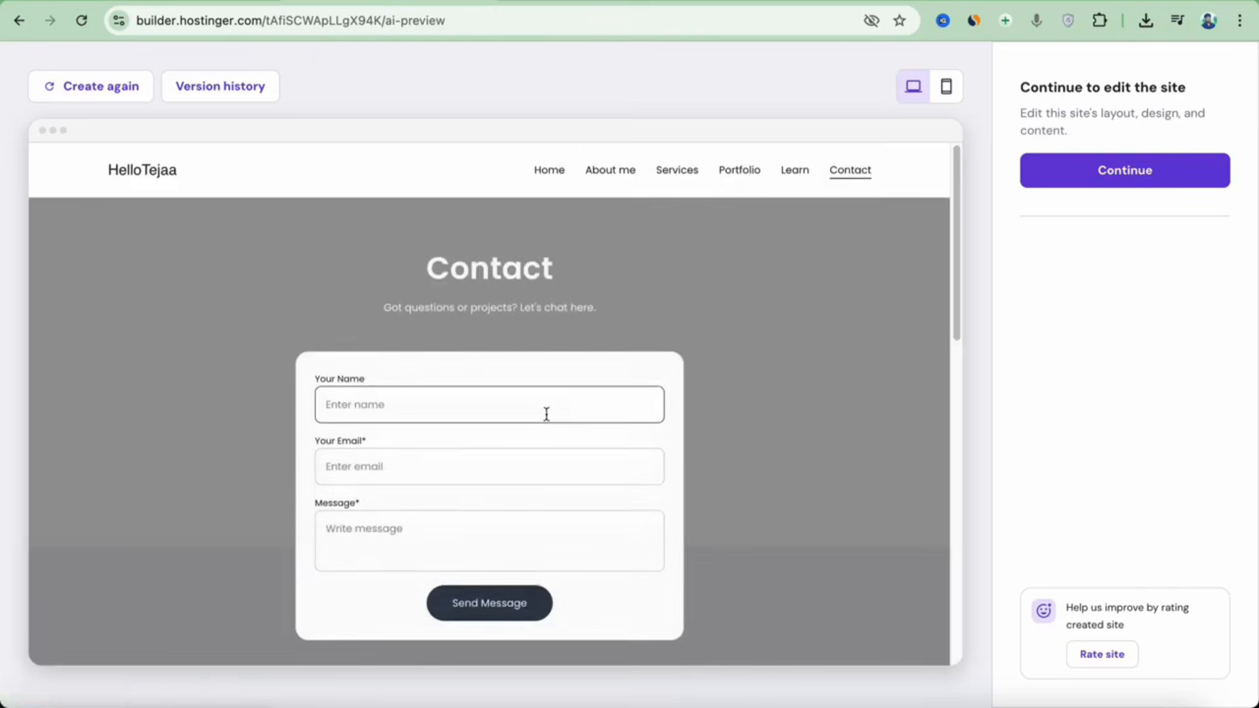
{"action": "scroll", "coordinate": [543, 413], "scroll_direction": "down", "scroll_amount": 2}
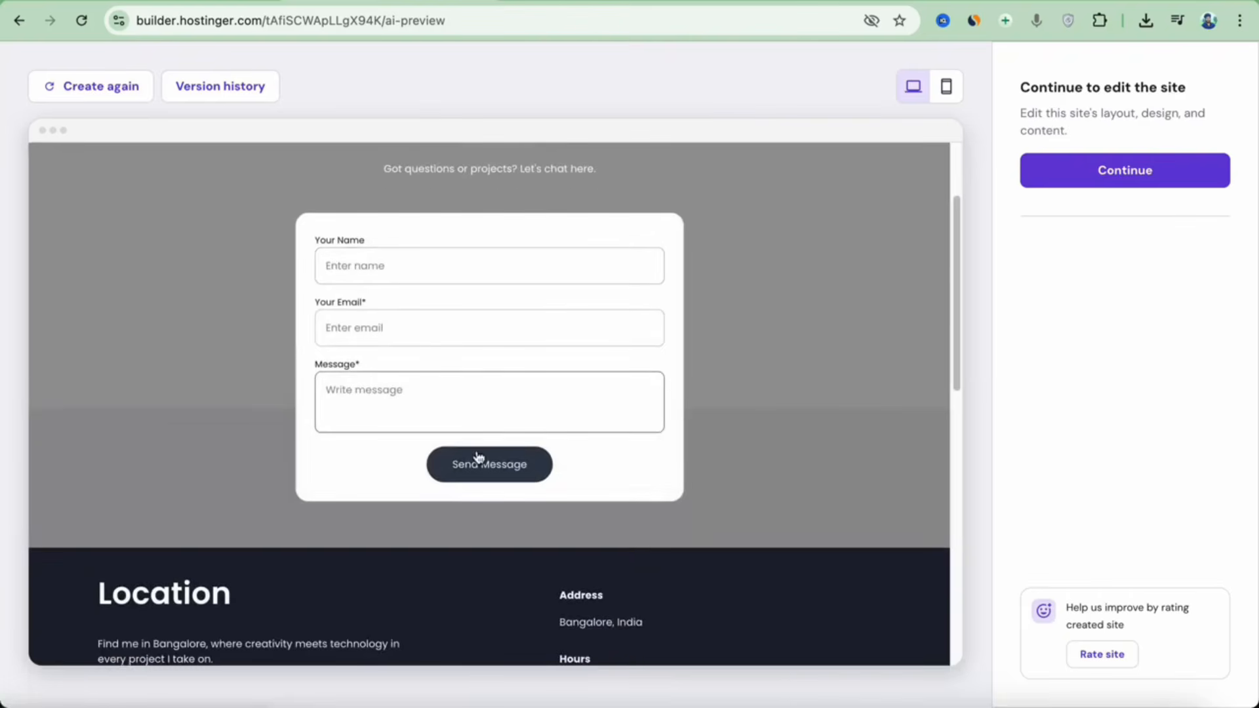
{"action": "scroll", "coordinate": [489, 466], "scroll_direction": "up", "scroll_amount": 3}
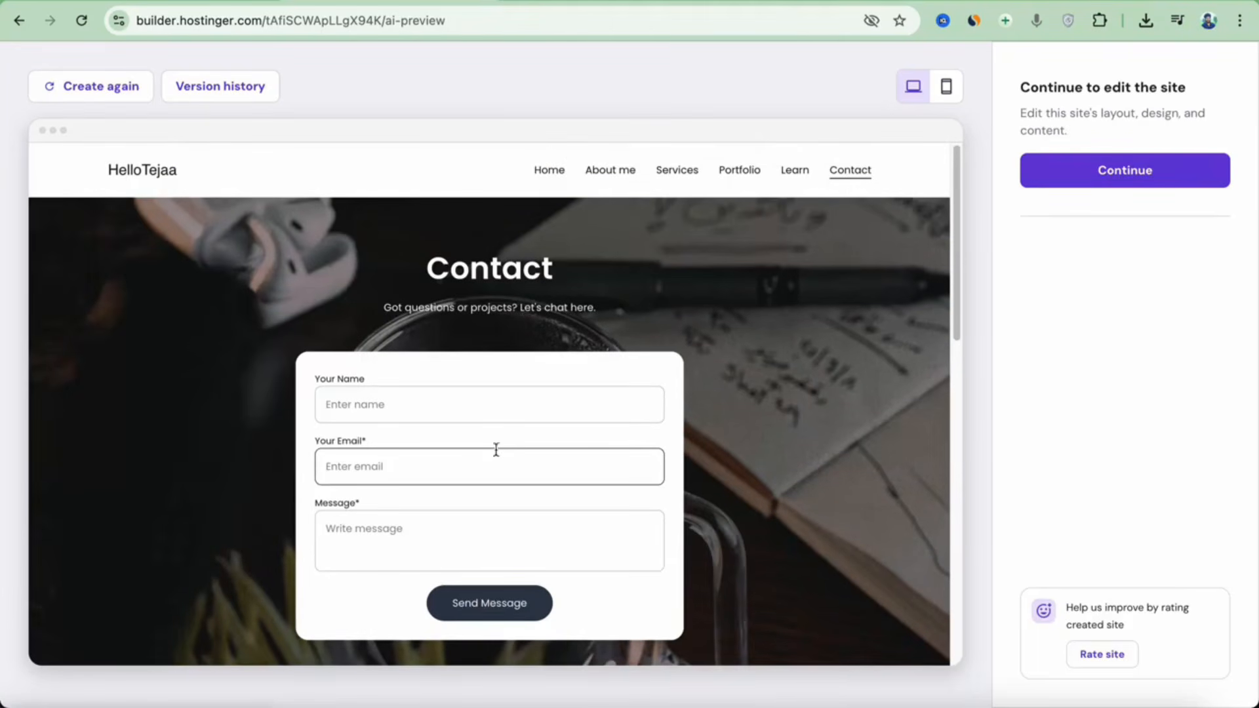
View the Home page in mobile preview via the menu, then continue into the editor.
{"action": "left_click", "coordinate": [949, 89]}
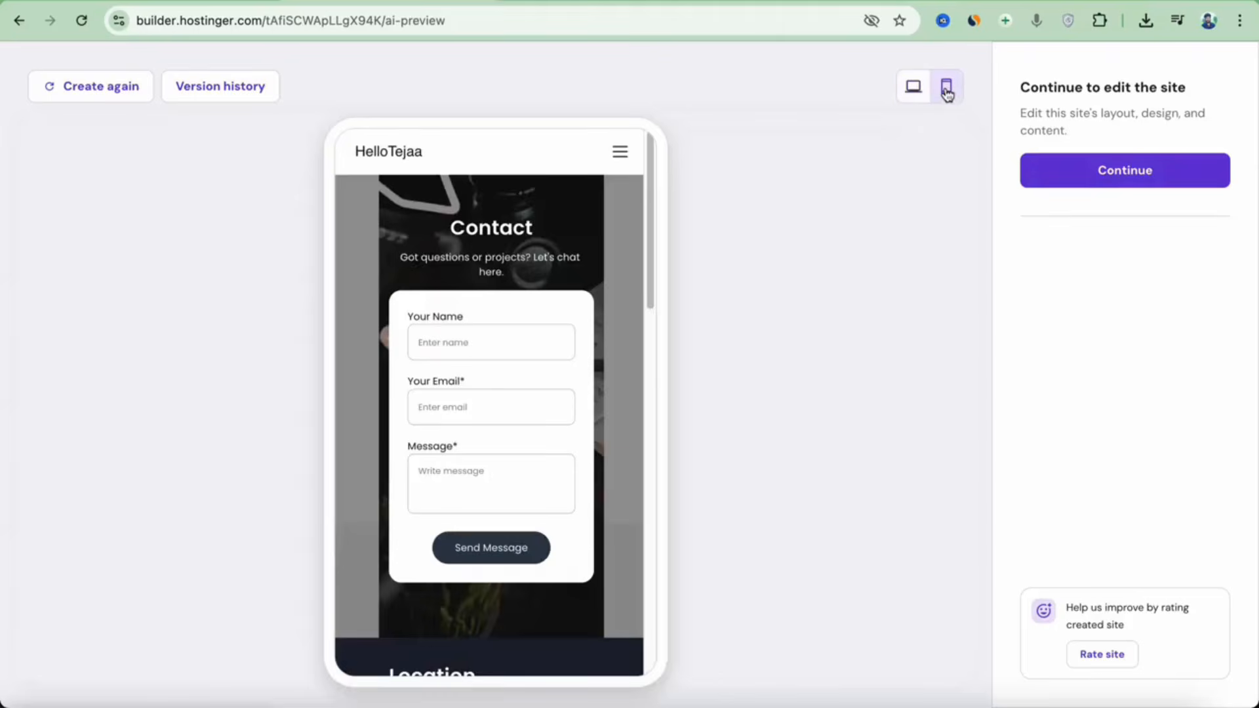
{"action": "left_click", "coordinate": [617, 167]}
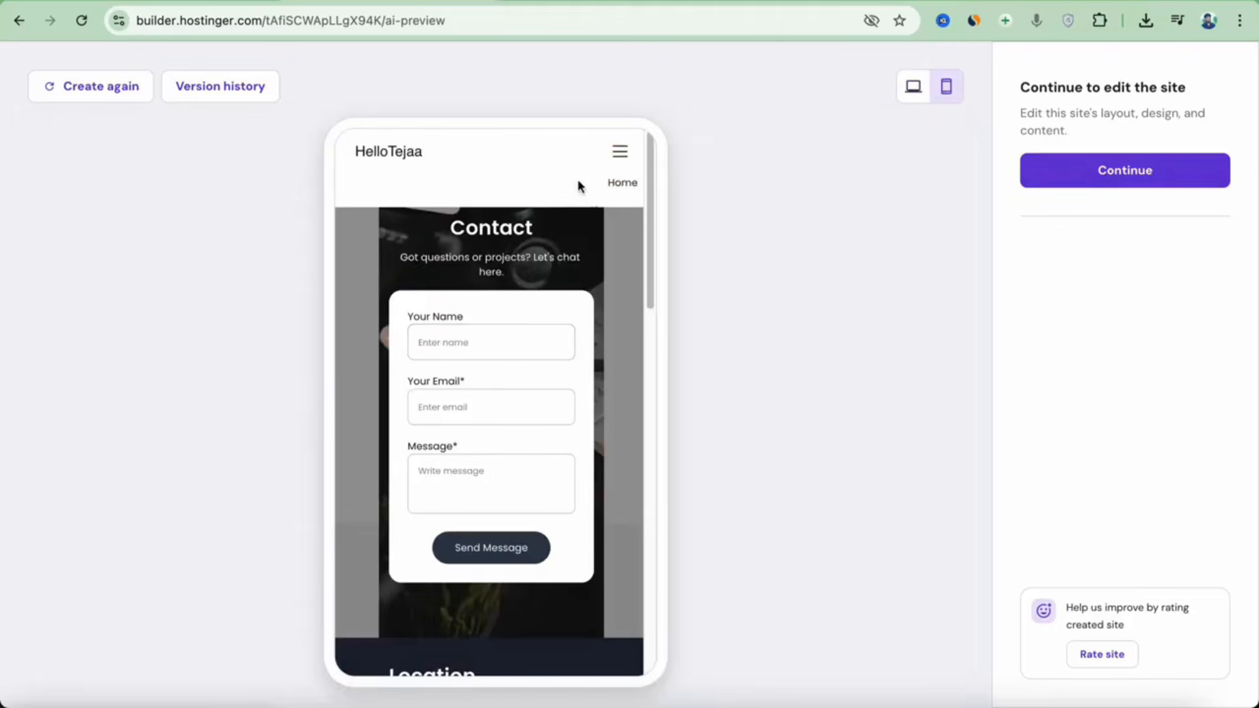
{"action": "left_click", "coordinate": [616, 200]}
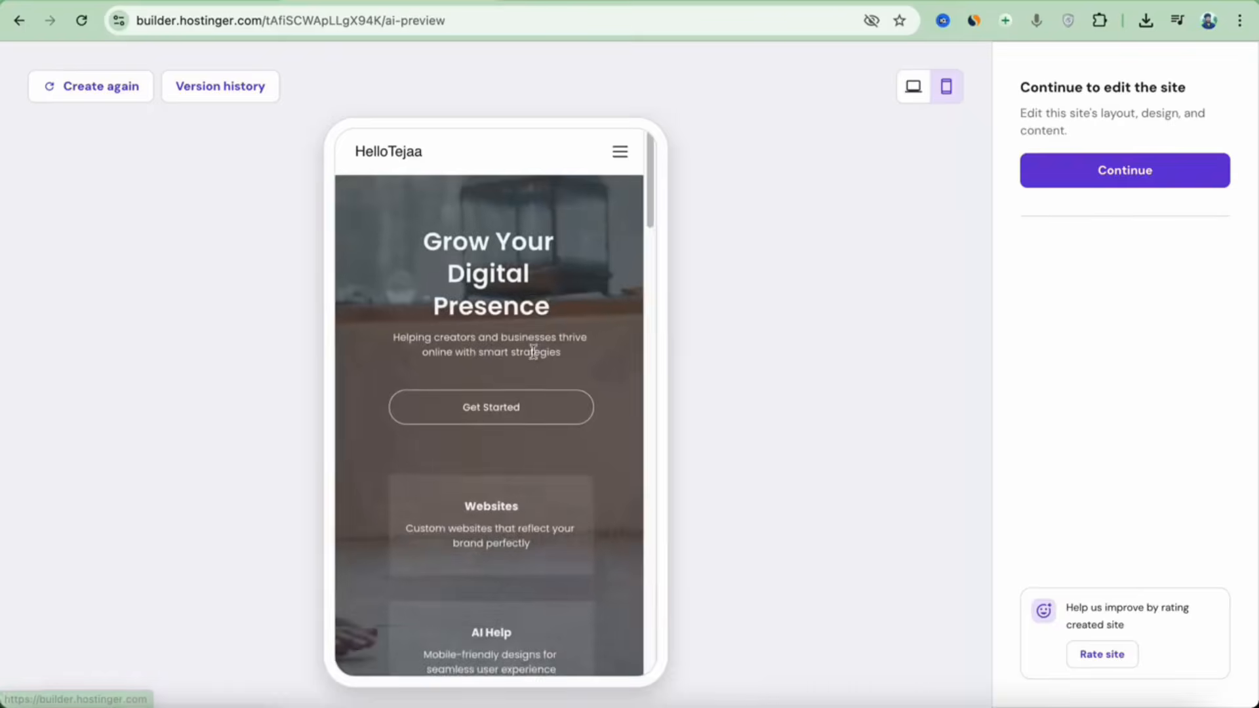
{"action": "scroll", "coordinate": [529, 377], "scroll_direction": "down", "scroll_amount": 10}
{"action": "scroll", "coordinate": [527, 377], "scroll_direction": "down", "scroll_amount": 15}
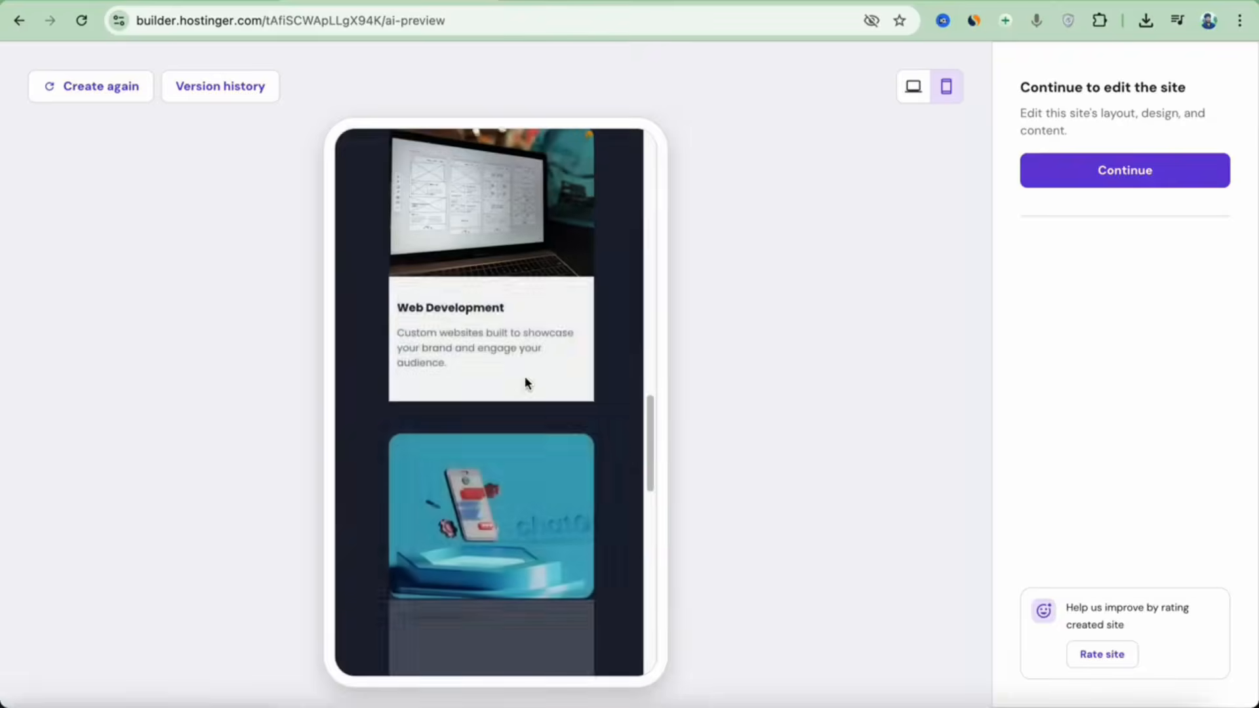
{"action": "left_click", "coordinate": [1152, 174]}
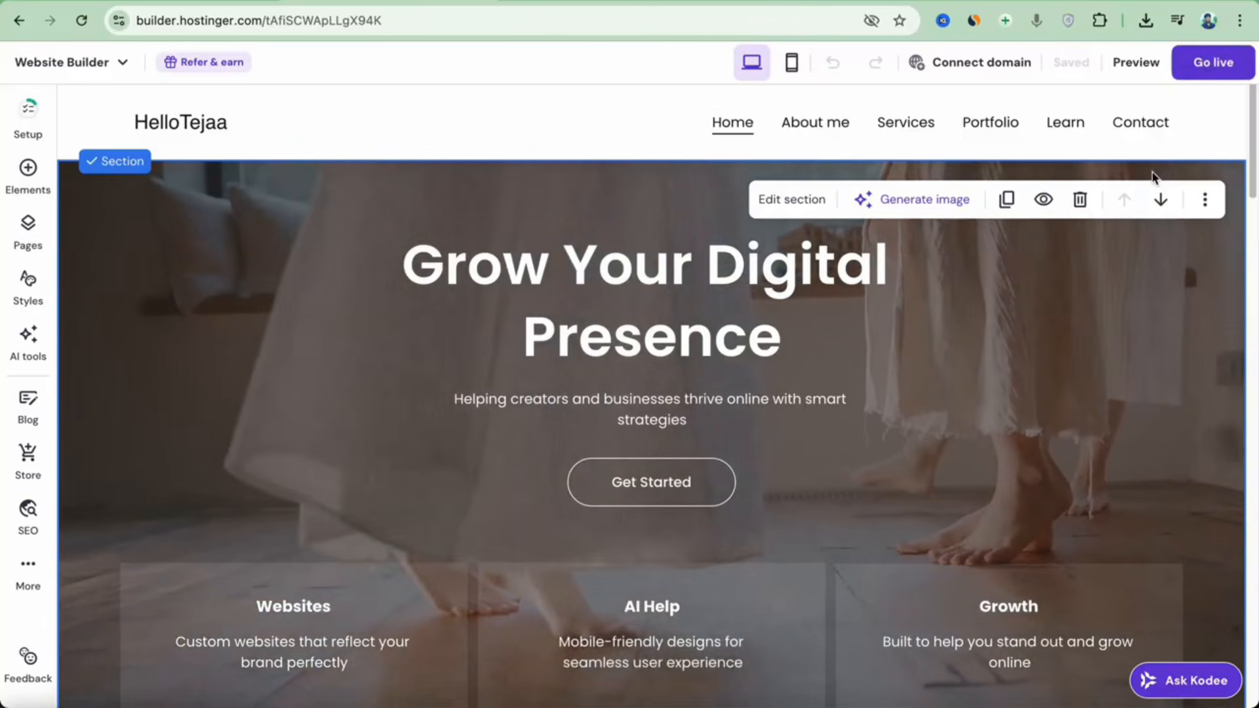
Replace the 'Grow Your Digital Presence' hero heading with 'HelloTejaa'.
{"action": "left_click", "coordinate": [834, 295]}
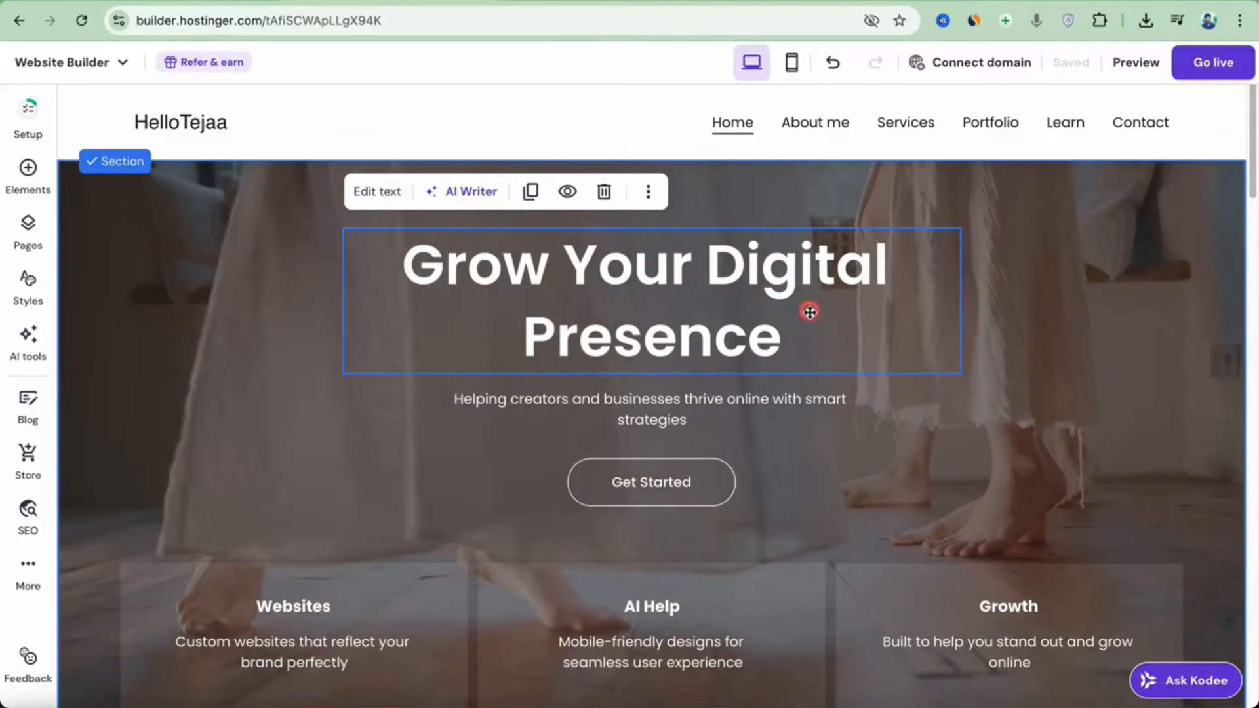
{"action": "double_click", "coordinate": [790, 343]}
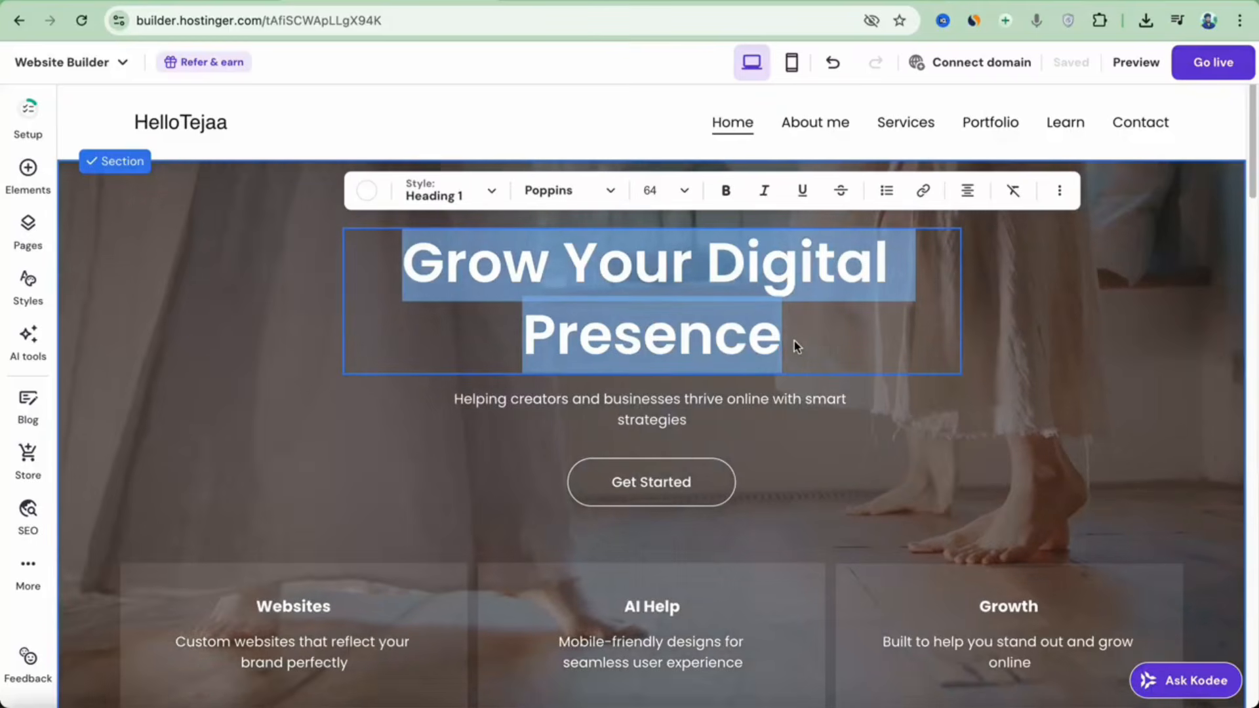
{"action": "type", "text": "HelloTejaa"}
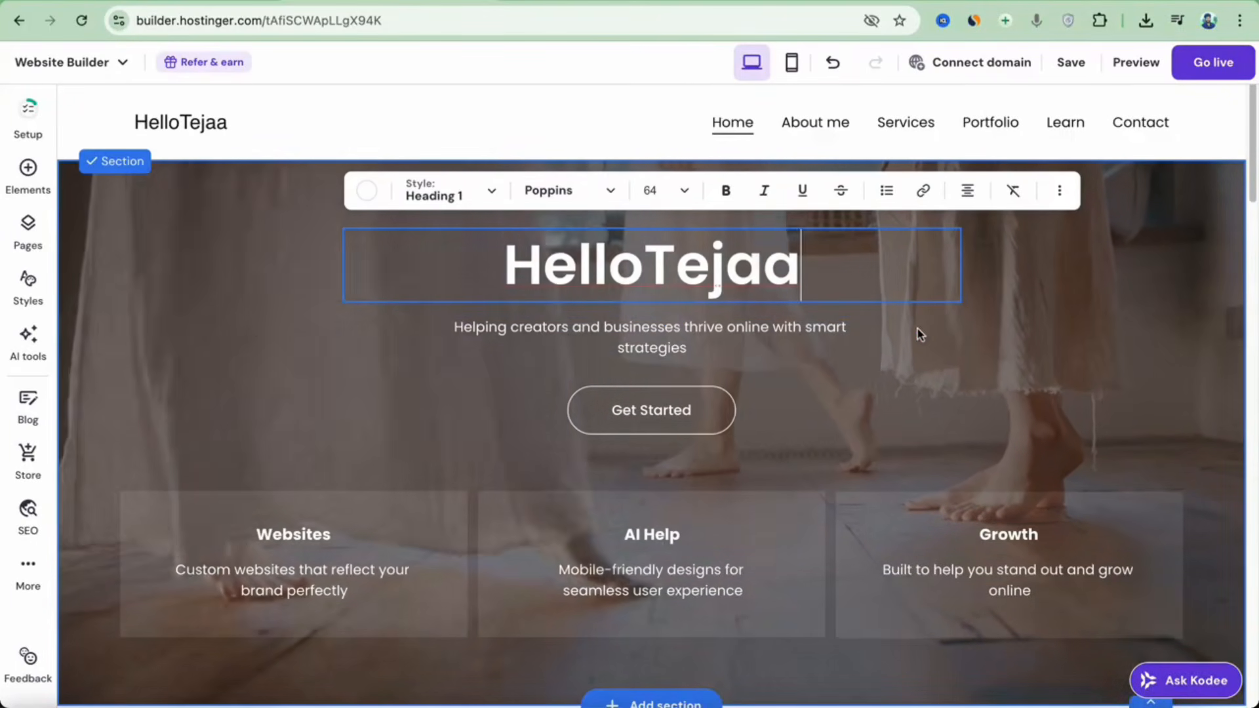
{"action": "key", "text": "Escape"}
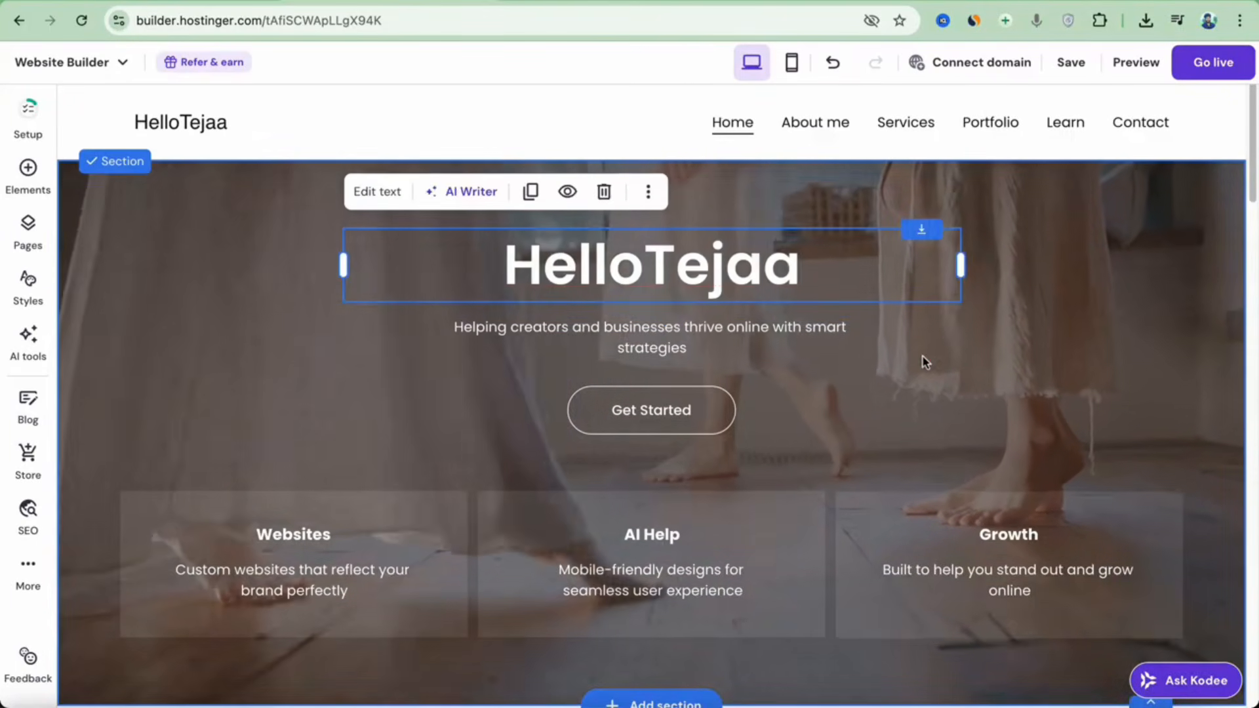
{"action": "scroll", "coordinate": [911, 393], "scroll_direction": "down", "scroll_amount": 8}
Replace the laptop photo beside Meet hellotejaa with a free stock beach photo.
{"action": "left_click", "coordinate": [928, 409]}
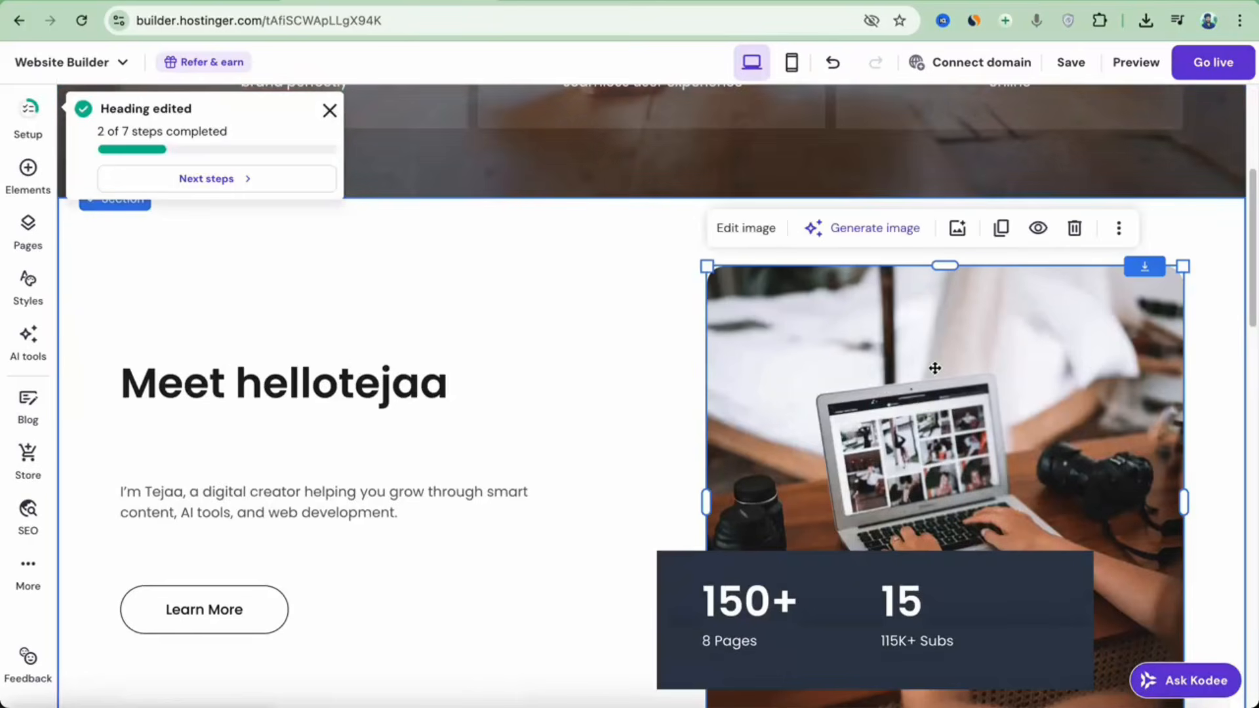
{"action": "left_click", "coordinate": [745, 228]}
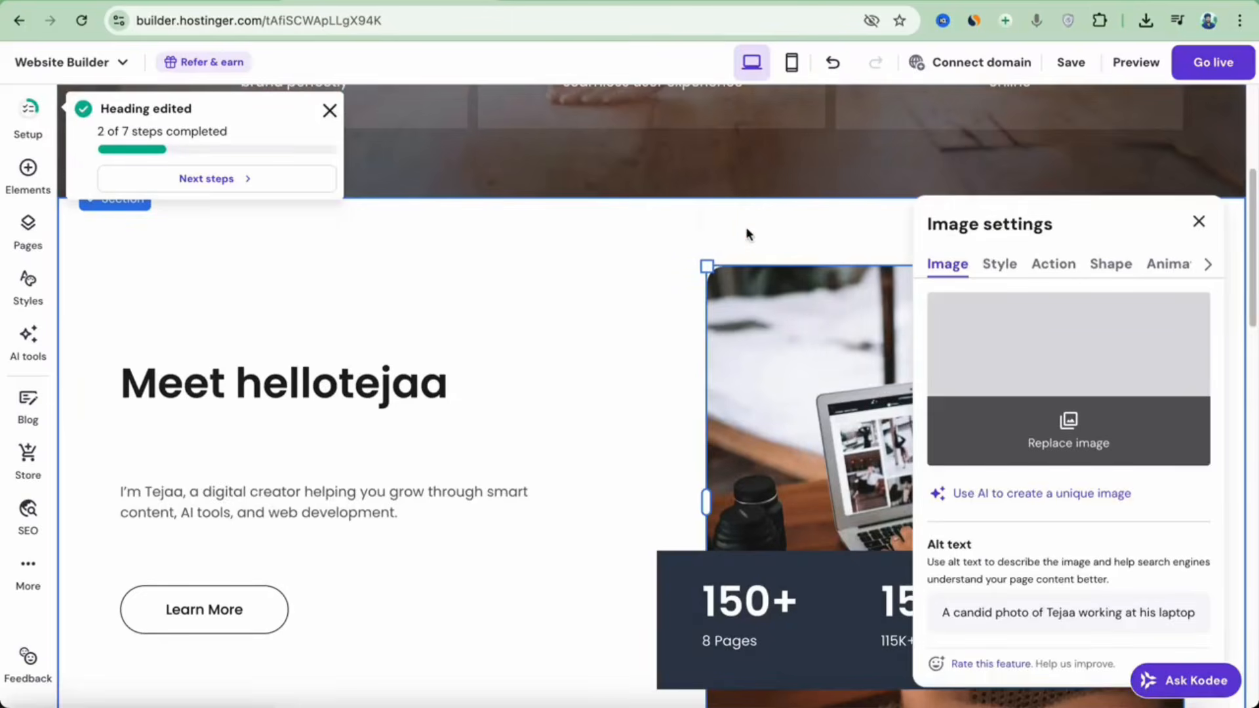
{"action": "left_click", "coordinate": [1088, 431]}
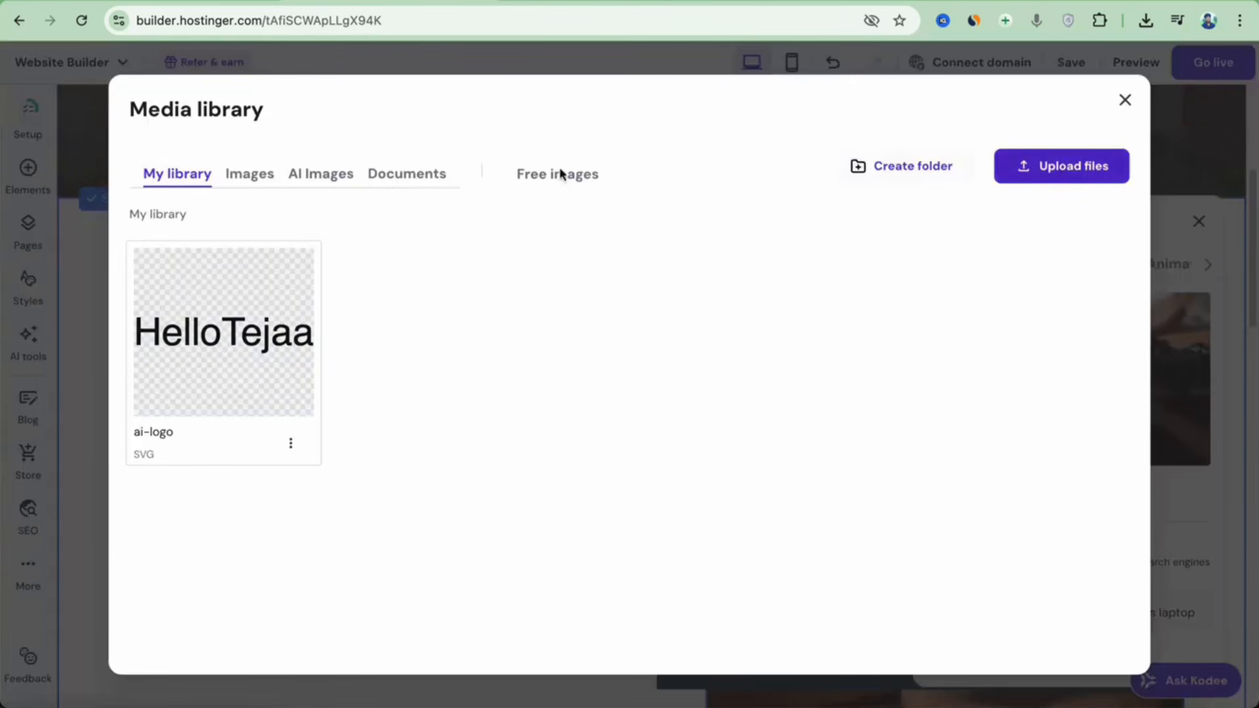
{"action": "left_click", "coordinate": [256, 181]}
{"action": "left_click", "coordinate": [339, 176]}
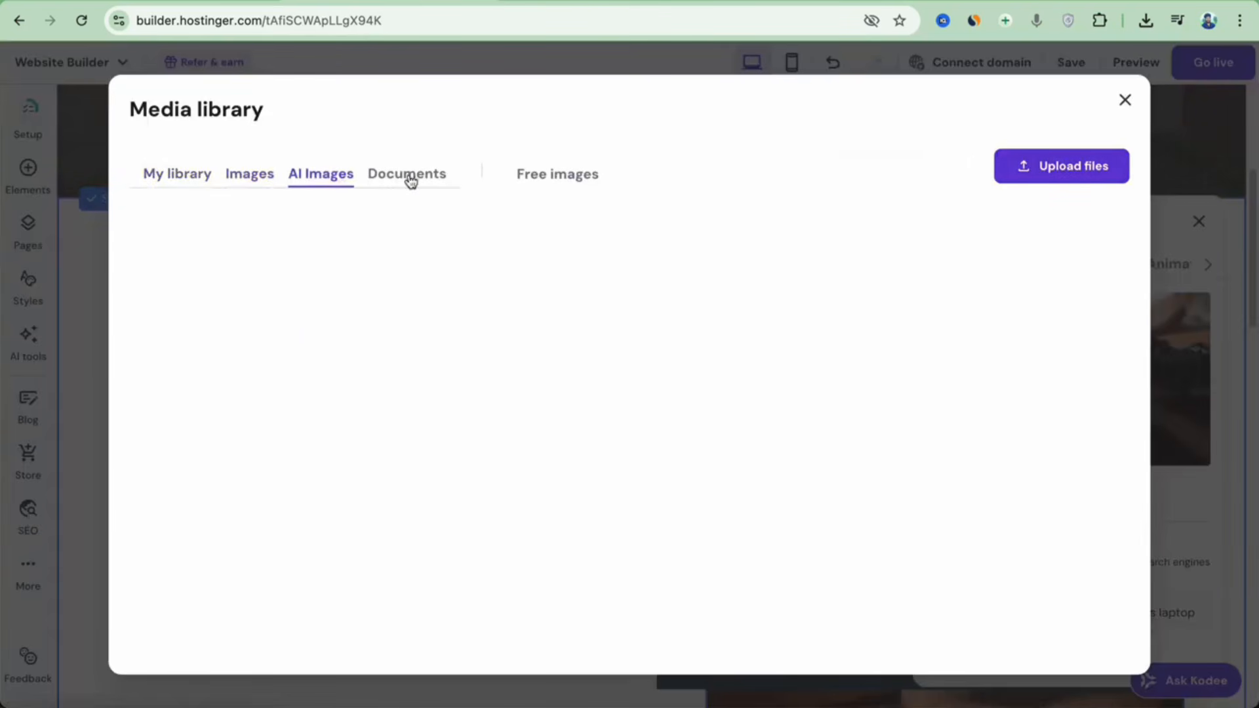
{"action": "left_click", "coordinate": [525, 174]}
{"action": "scroll", "coordinate": [593, 373], "scroll_direction": "down", "scroll_amount": 5}
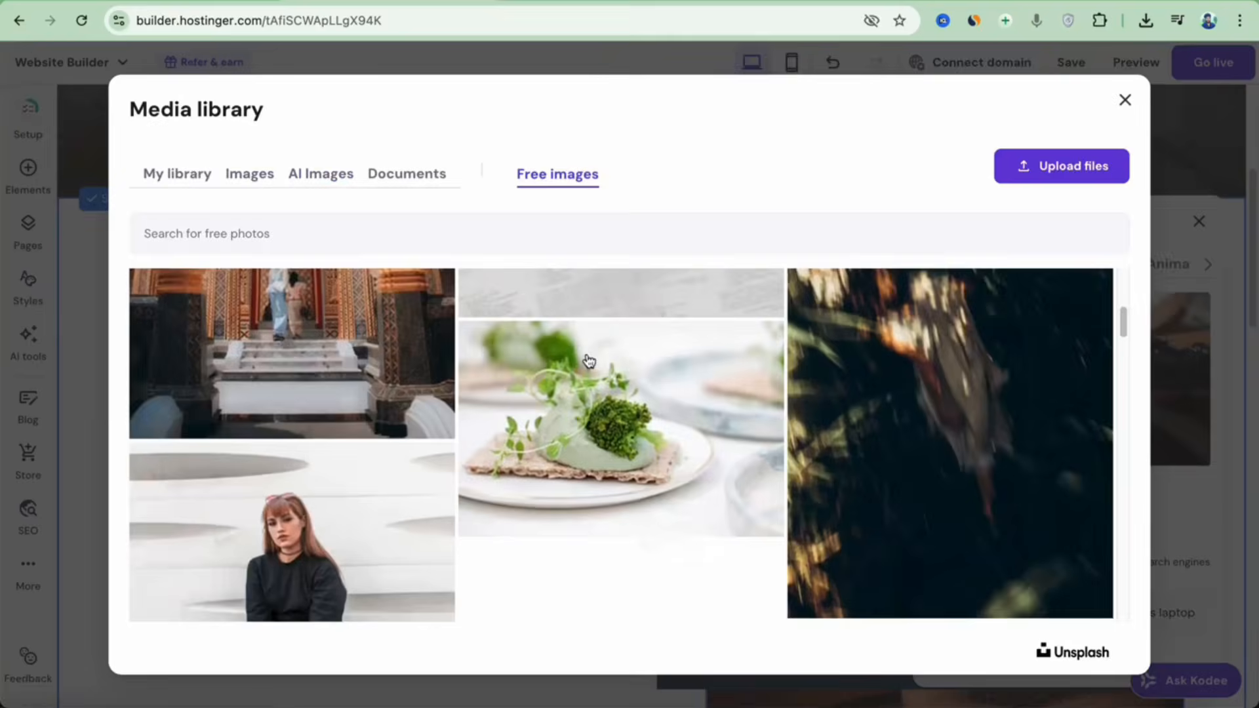
{"action": "scroll", "coordinate": [604, 387], "scroll_direction": "down", "scroll_amount": 10}
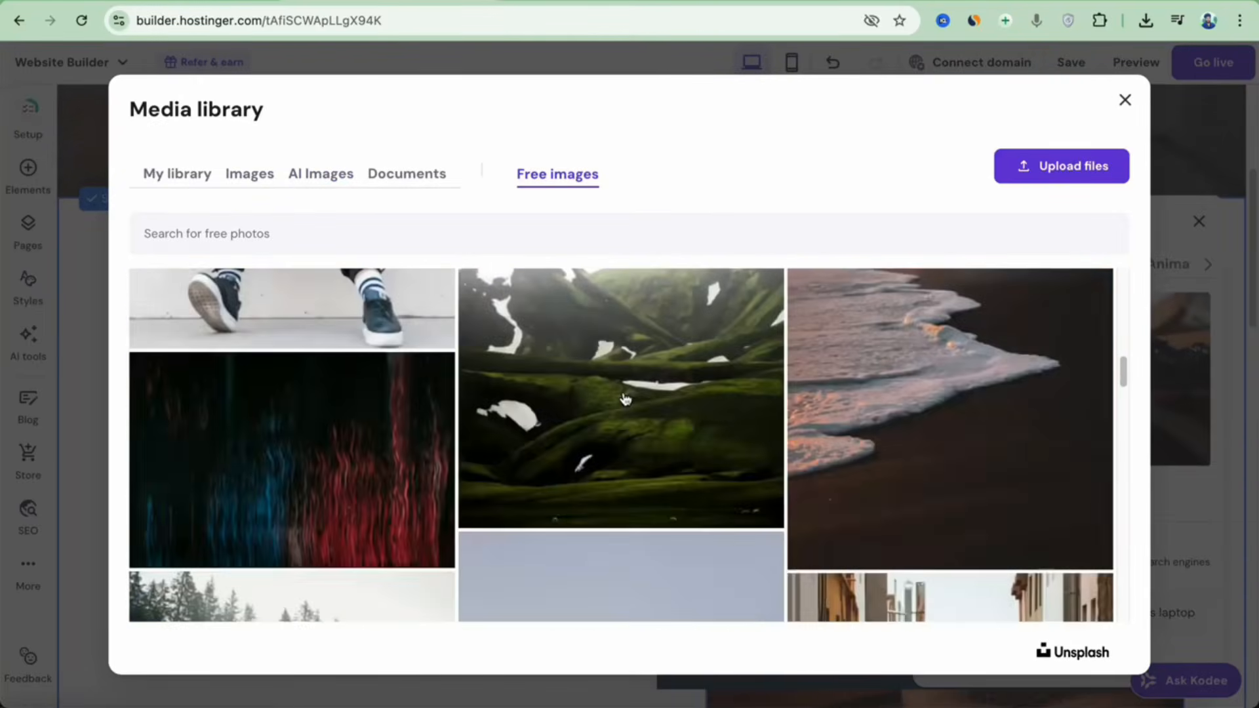
{"action": "scroll", "coordinate": [682, 408], "scroll_direction": "down", "scroll_amount": 3}
{"action": "scroll", "coordinate": [686, 407], "scroll_direction": "up", "scroll_amount": 6}
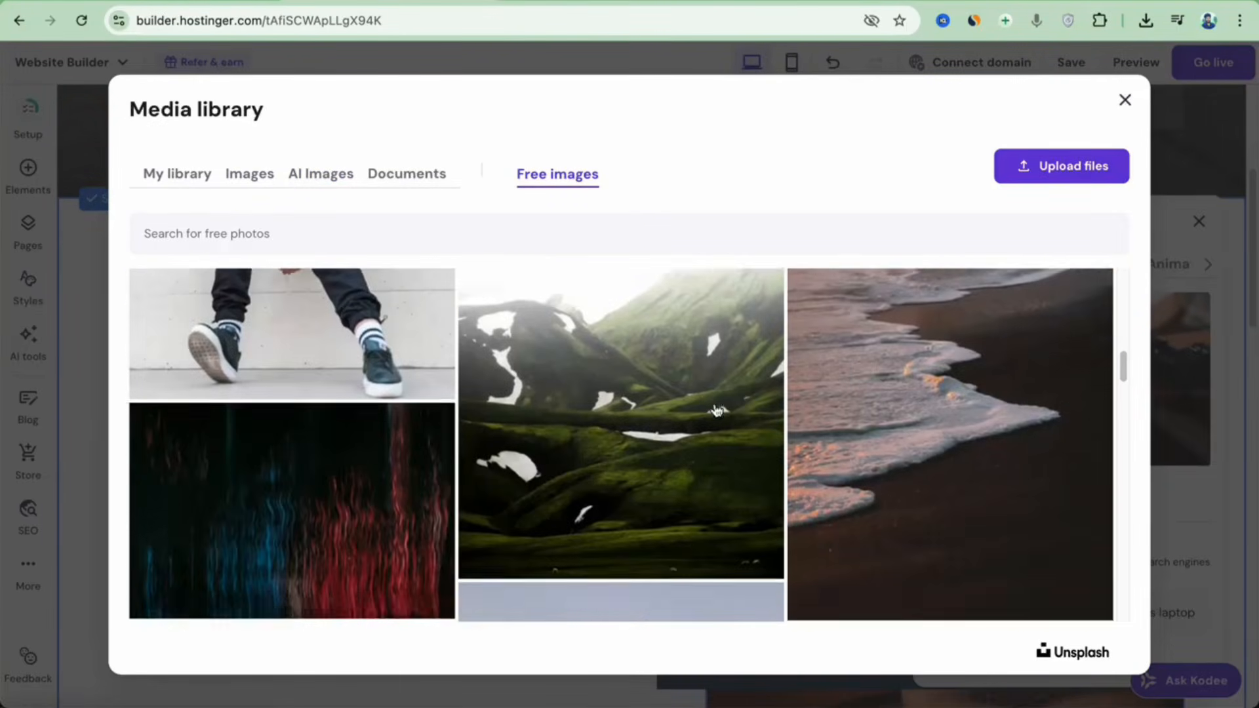
{"action": "left_click", "coordinate": [947, 401]}
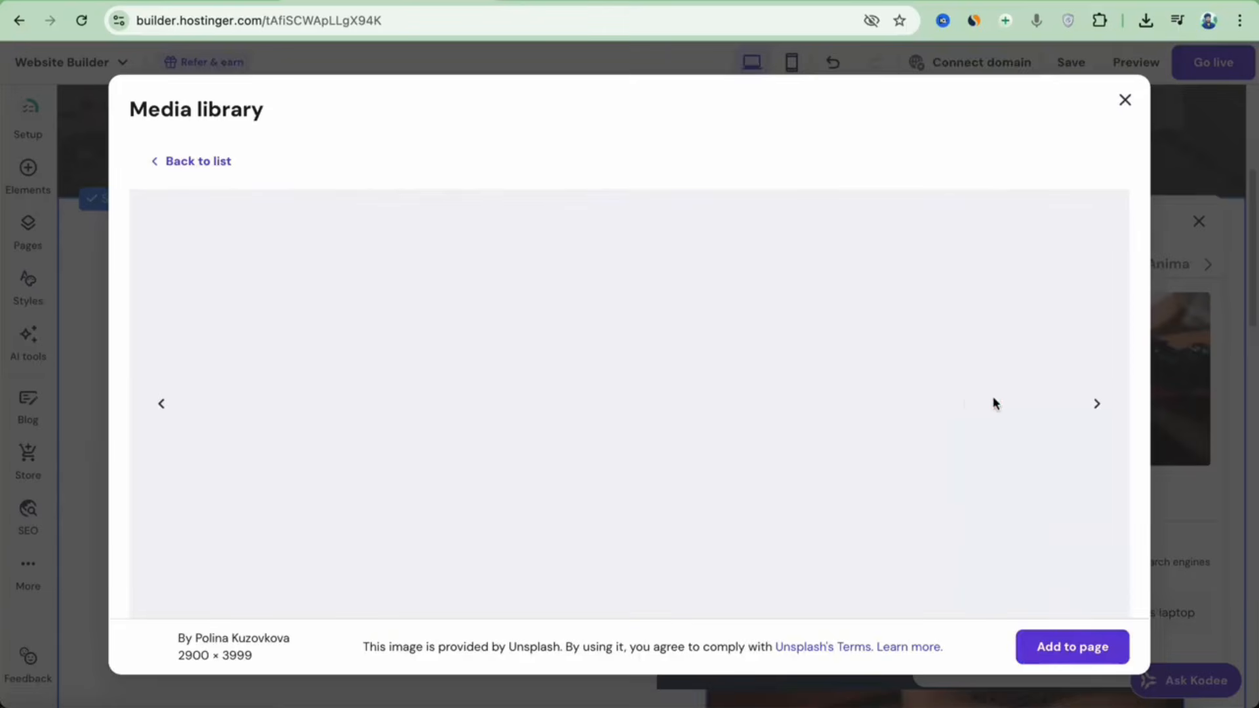
{"action": "left_click", "coordinate": [1086, 651]}
{"action": "left_click", "coordinate": [1198, 221]}
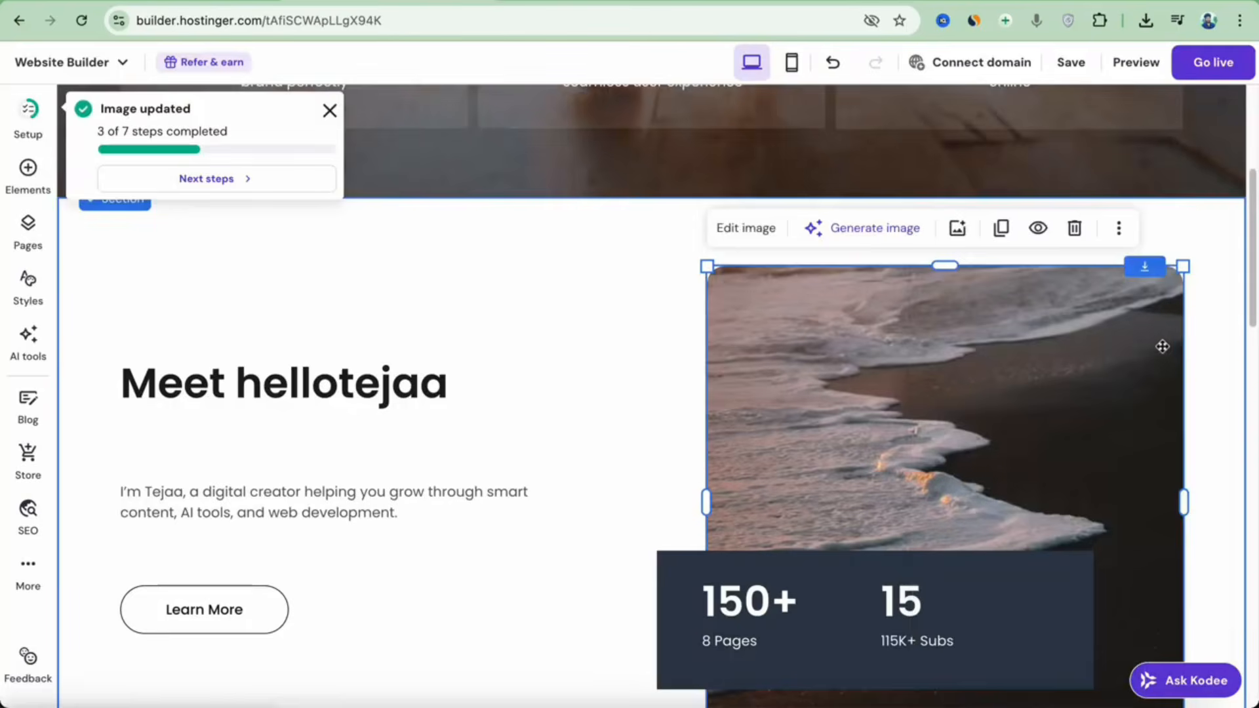
Swap the beach image for a newly uploaded photo of a man in a blue hoodie.
{"action": "scroll", "coordinate": [1162, 347], "scroll_direction": "down", "scroll_amount": 3}
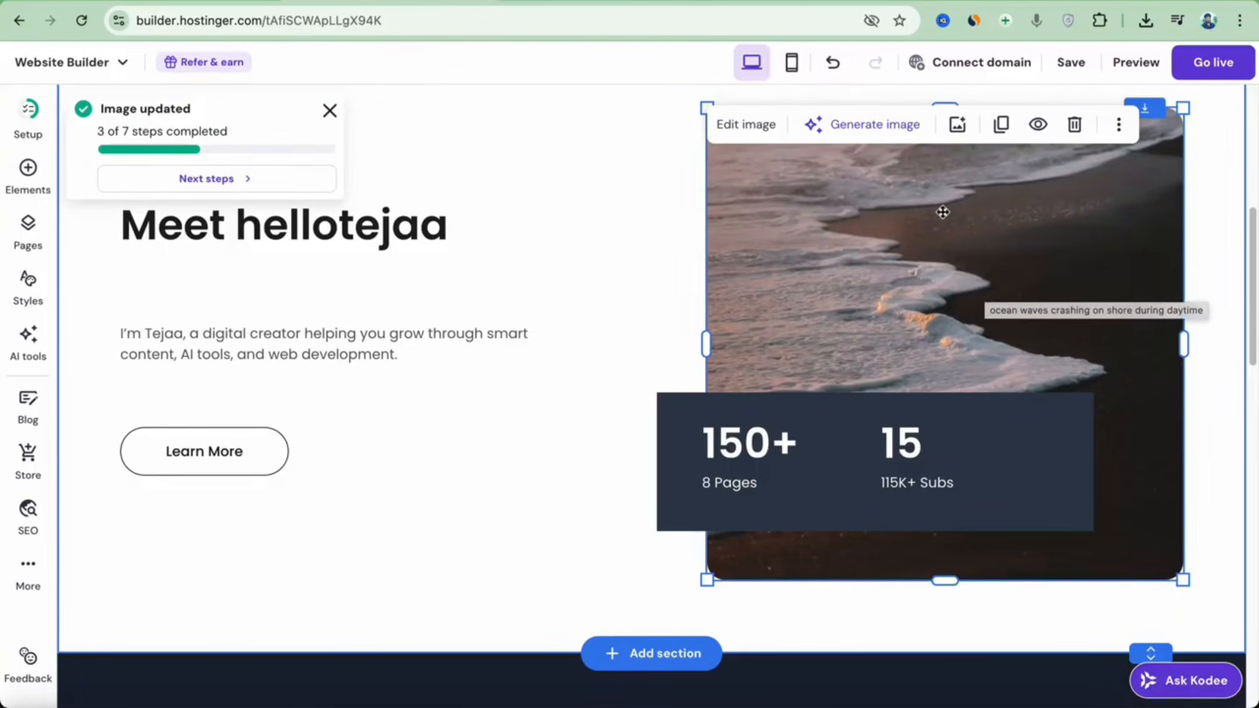
{"action": "left_click", "coordinate": [747, 128]}
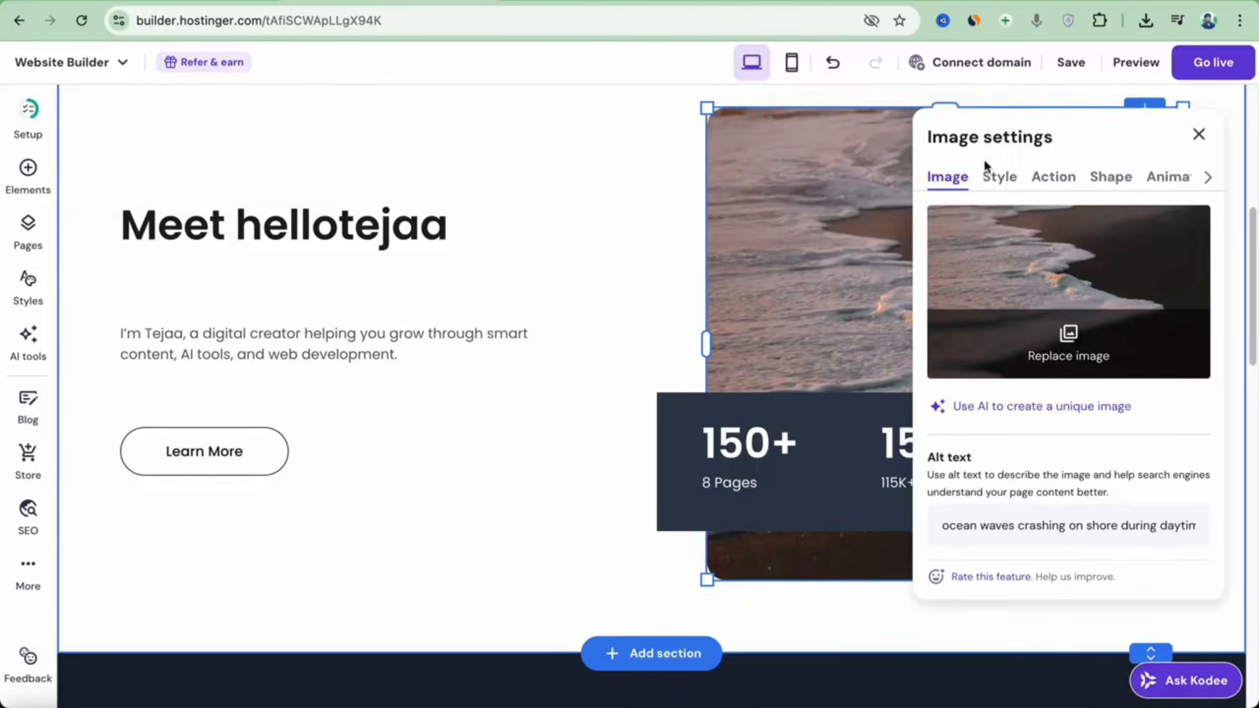
{"action": "left_click", "coordinate": [1113, 330]}
{"action": "left_click", "coordinate": [1062, 171]}
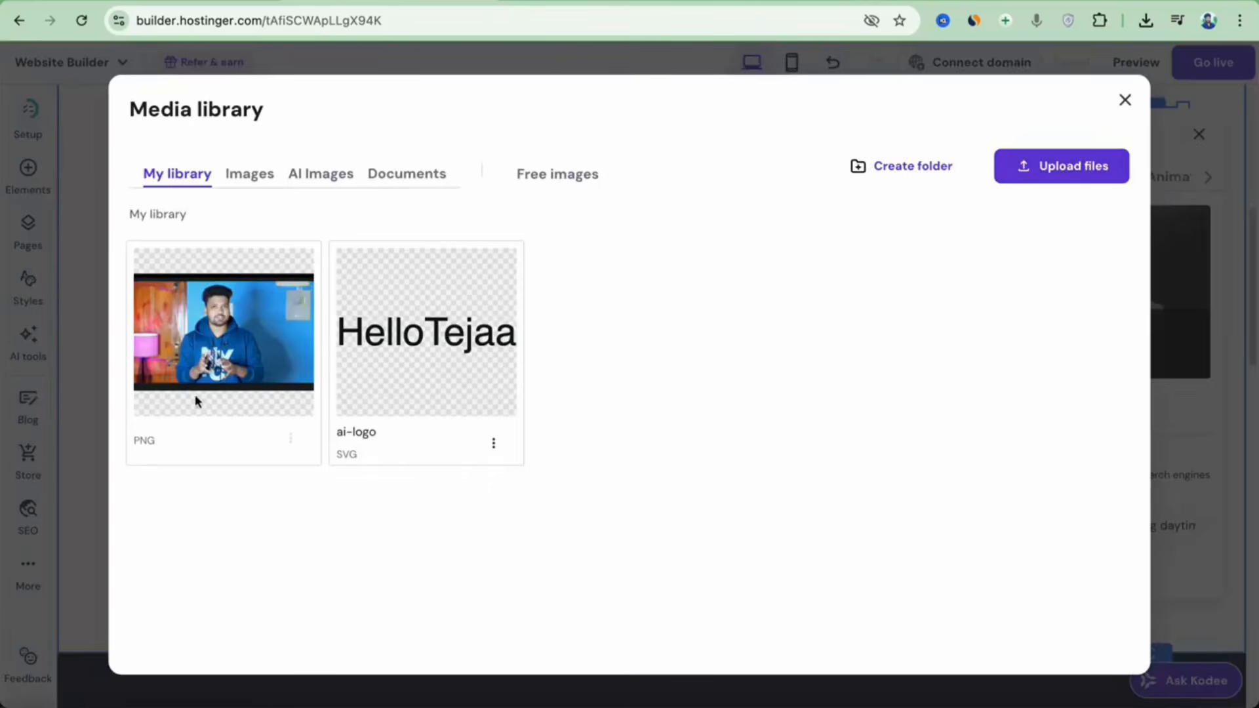
{"action": "mouse_move", "coordinate": [239, 355]}
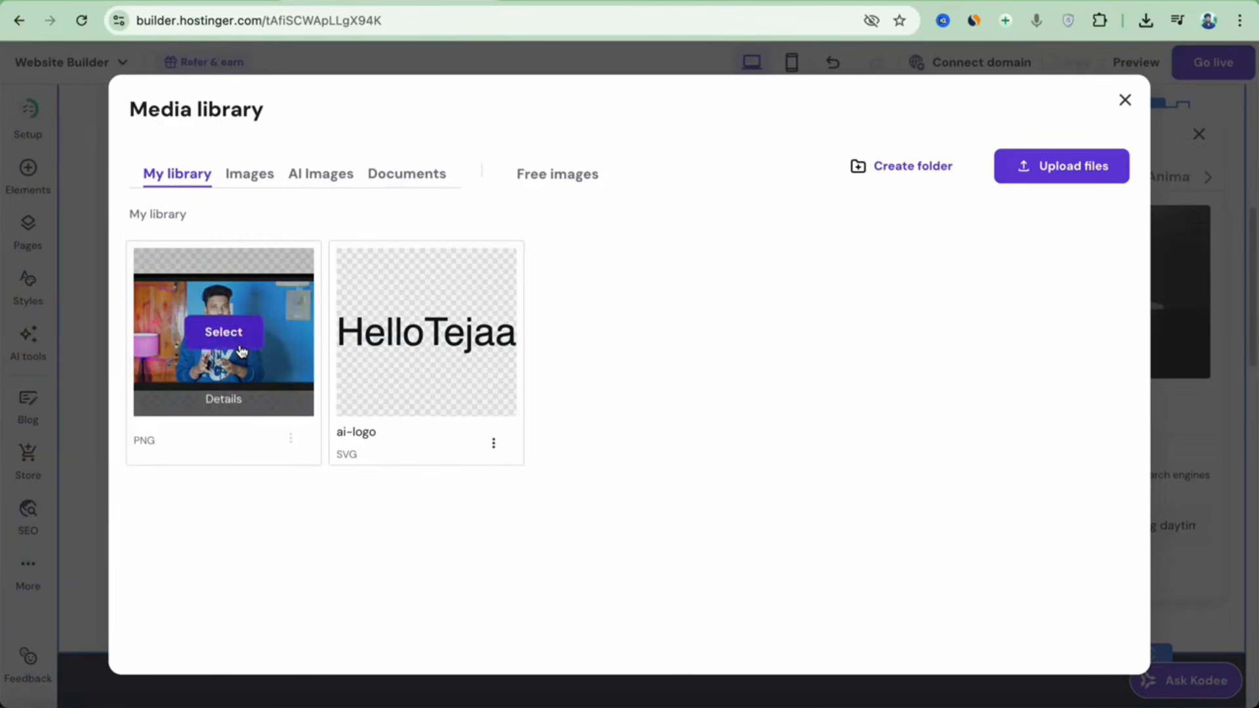
{"action": "left_click", "coordinate": [223, 333]}
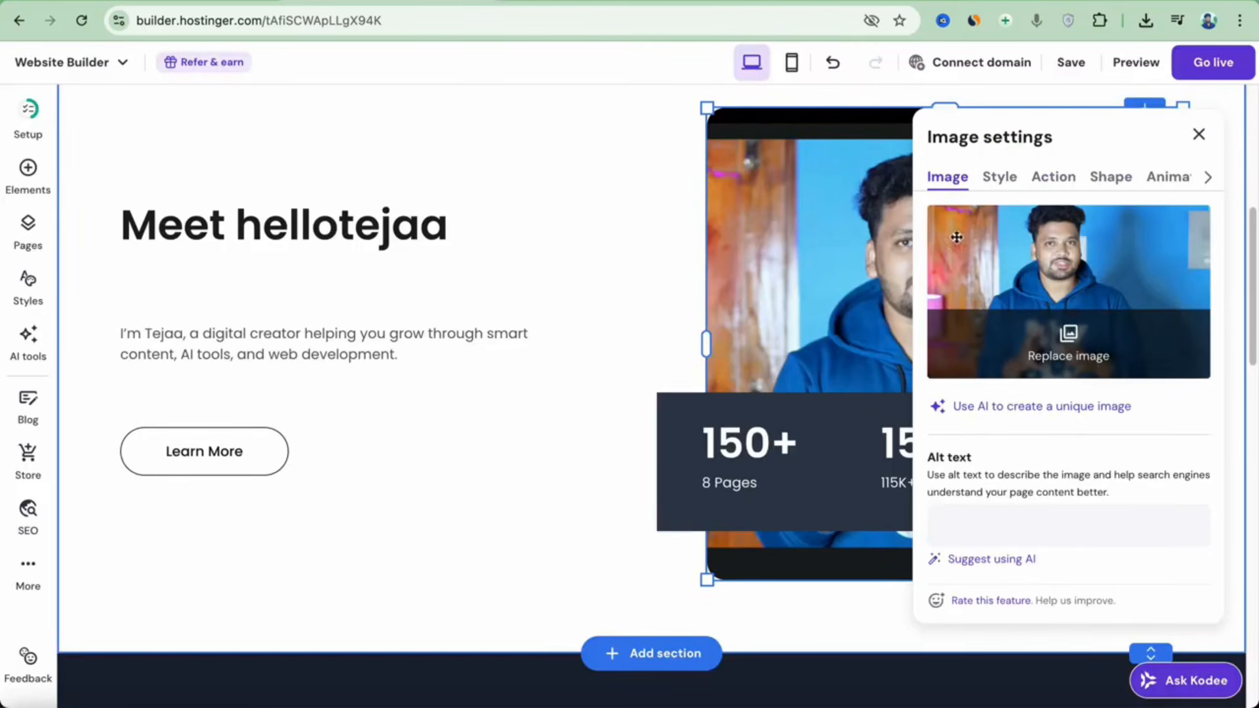
{"action": "left_click", "coordinate": [1198, 135]}
{"action": "left_click", "coordinate": [590, 291]}
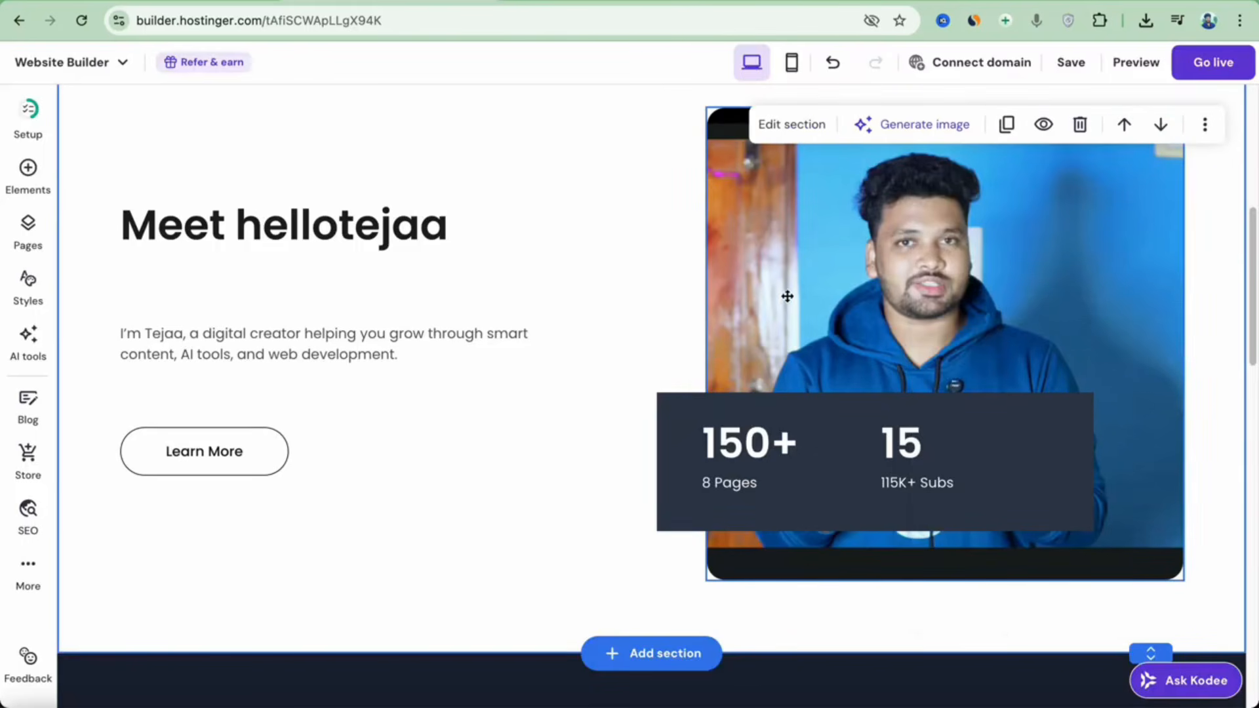
Inspect the Web Development card's image, card and description text.
{"action": "scroll", "coordinate": [740, 305], "scroll_direction": "down", "scroll_amount": 10}
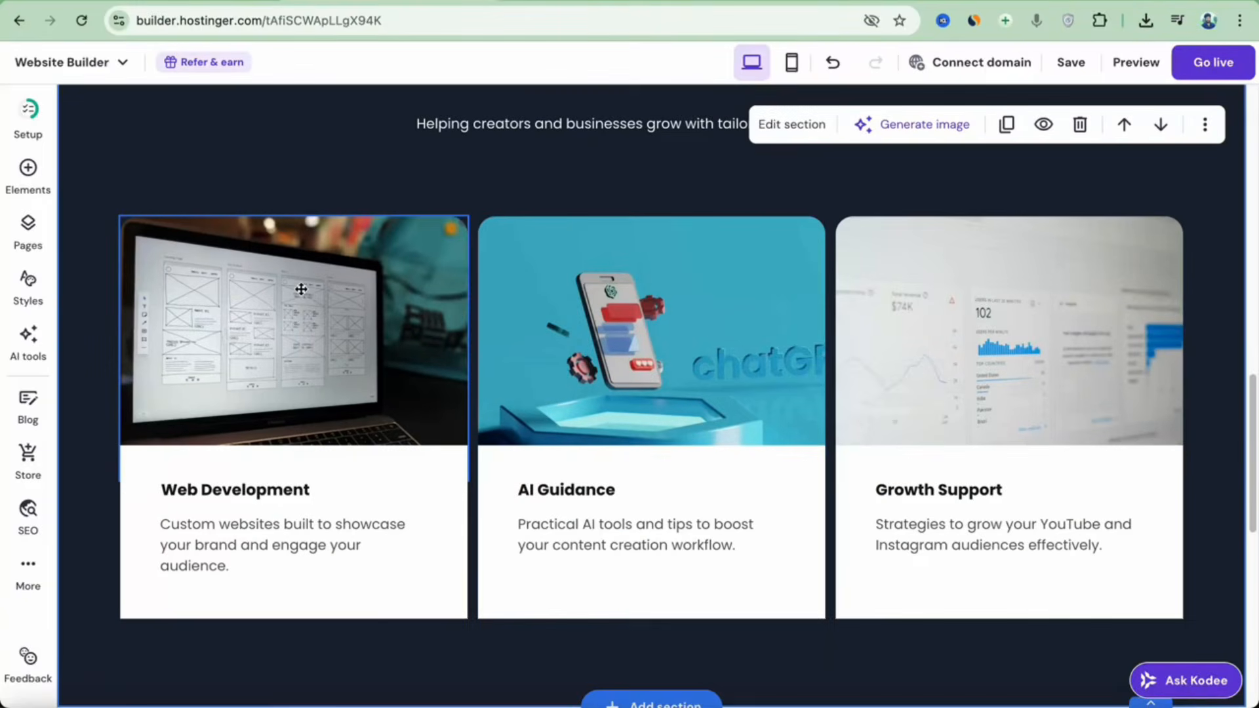
{"action": "left_click", "coordinate": [301, 289]}
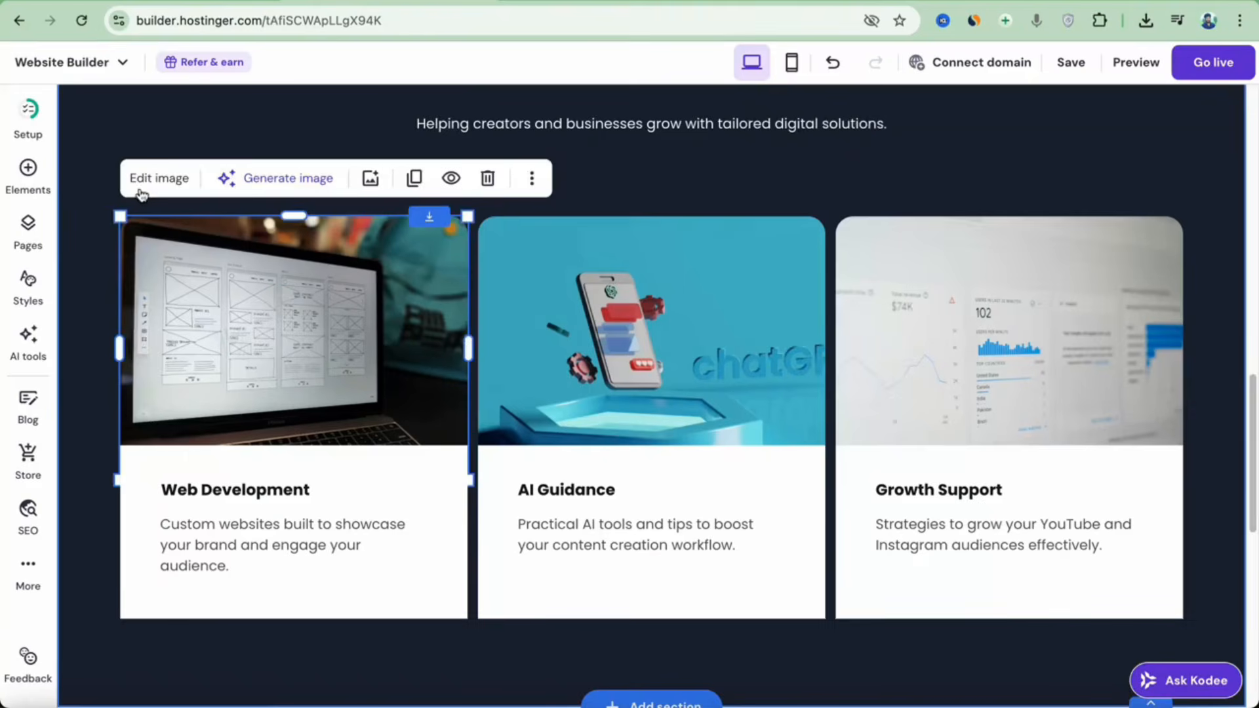
{"action": "left_click", "coordinate": [269, 506]}
{"action": "left_click", "coordinate": [284, 546]}
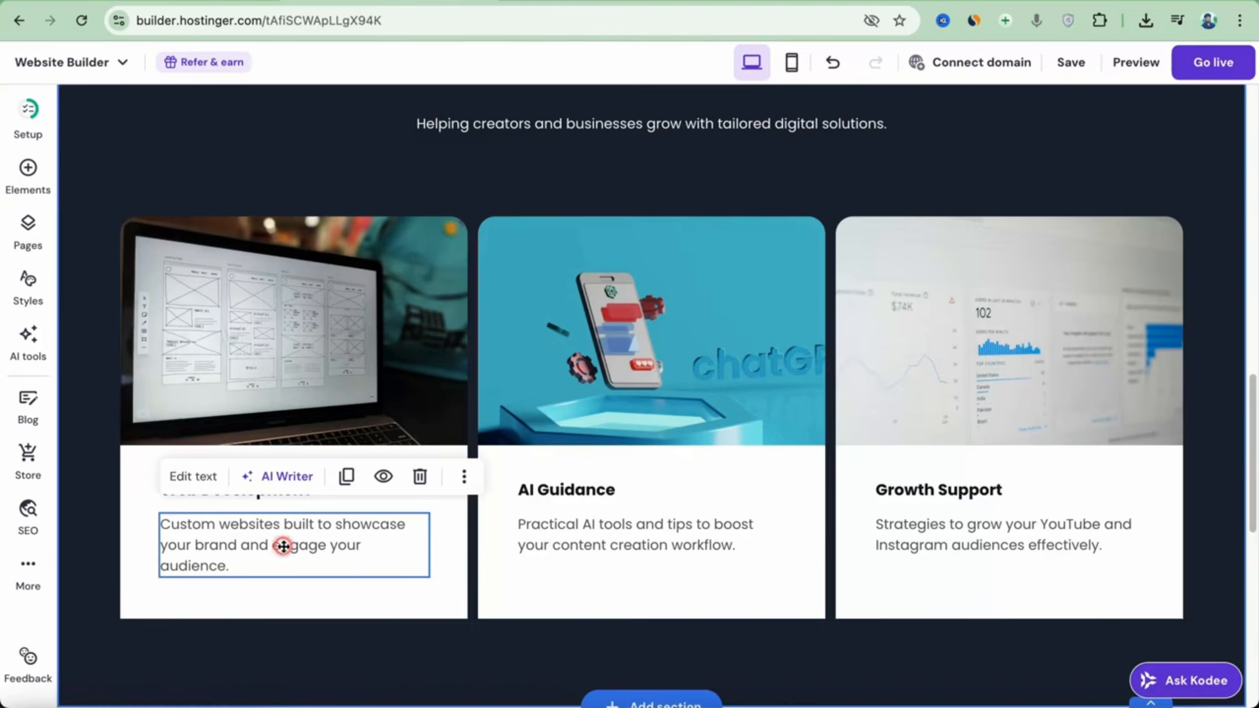
{"action": "scroll", "coordinate": [718, 509], "scroll_direction": "down", "scroll_amount": 10}
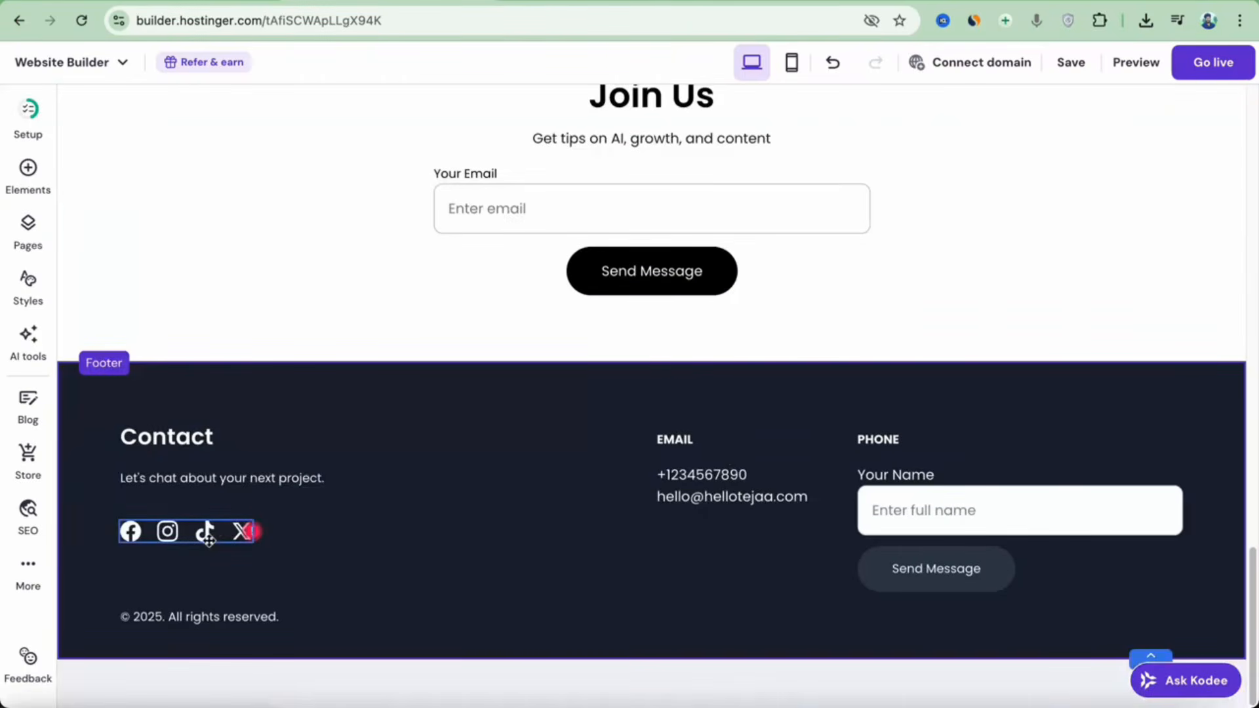
Open the footer's social icon settings showing the Facebook, Instagram, TikTok and X links.
{"action": "left_click", "coordinate": [209, 539]}
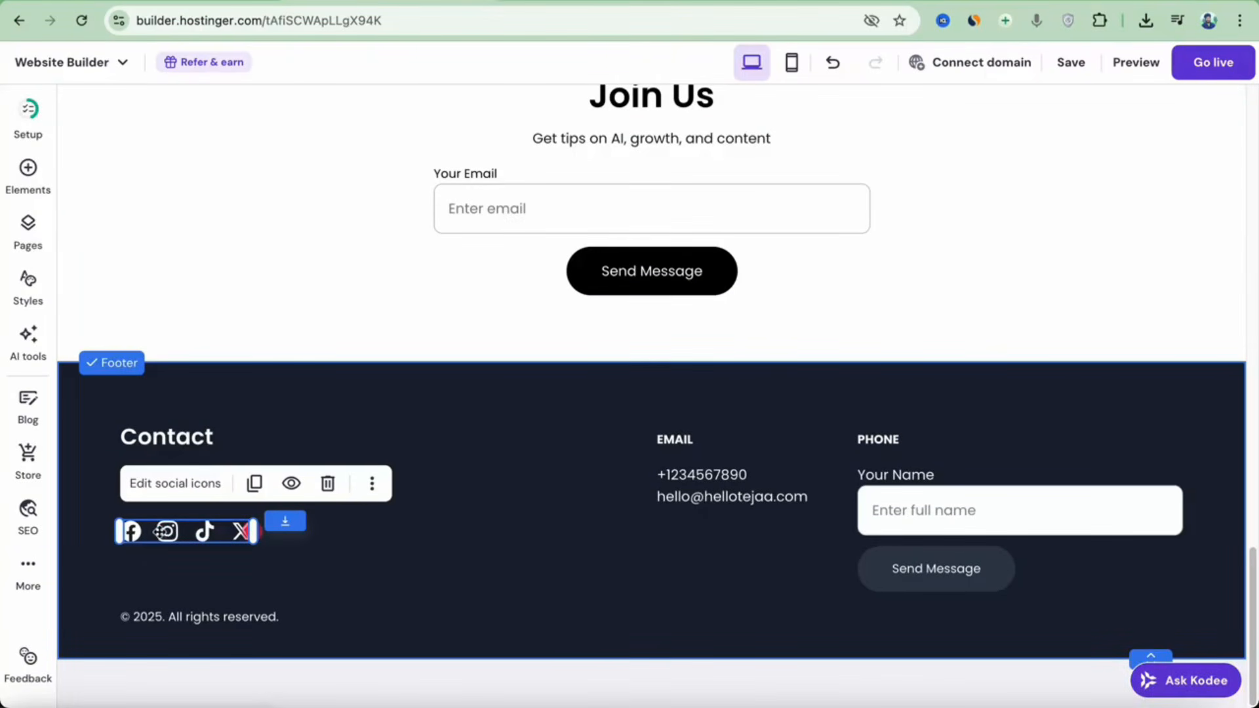
{"action": "double_click", "coordinate": [161, 531]}
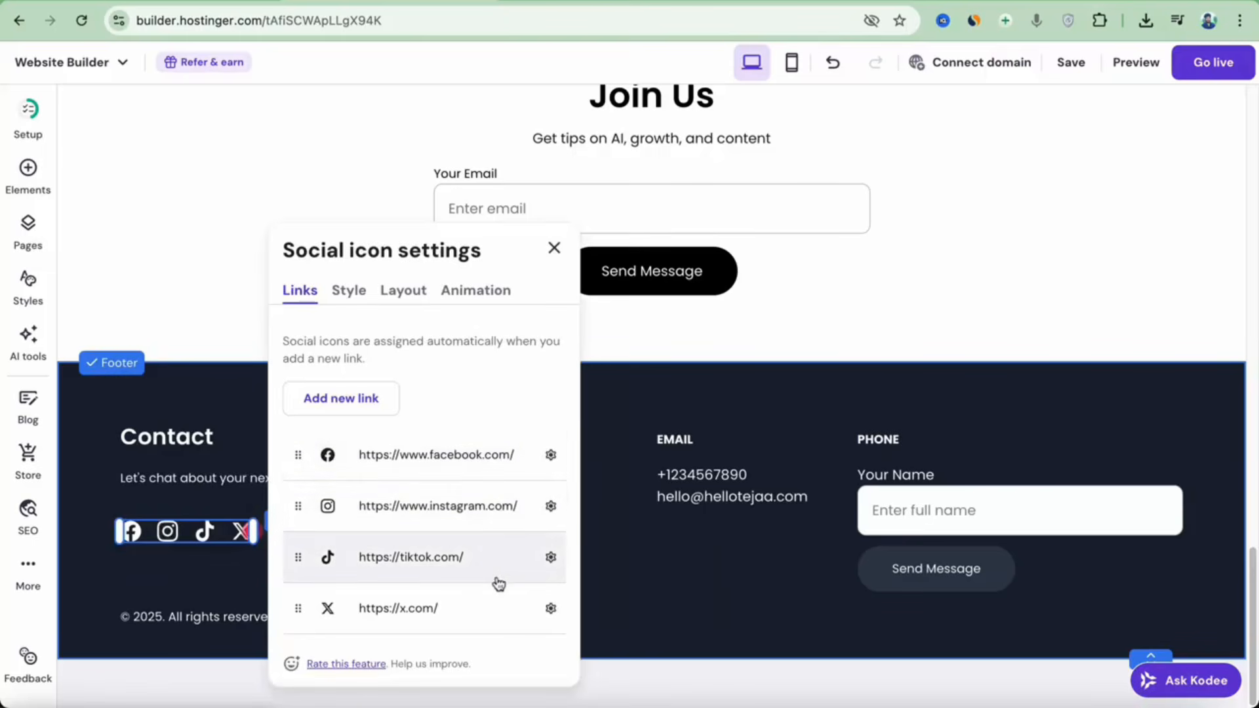
{"action": "double_click", "coordinate": [689, 496]}
{"action": "left_click", "coordinate": [739, 533]}
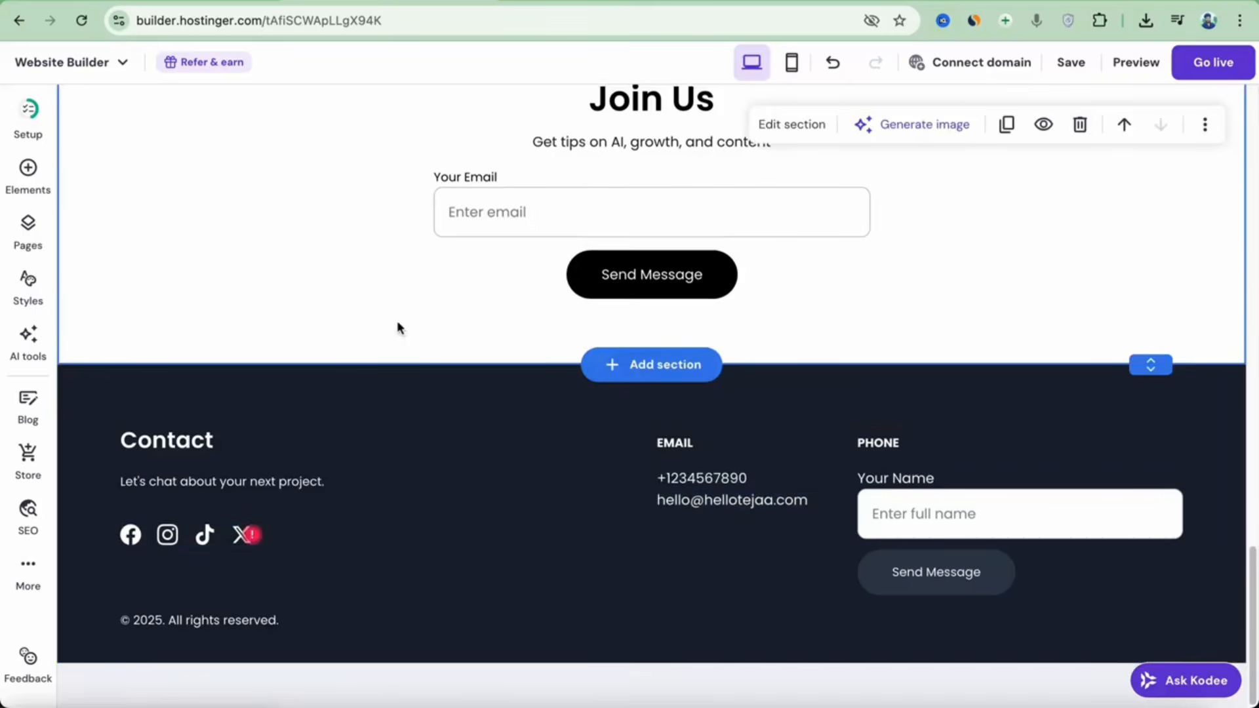
{"action": "left_click", "coordinate": [637, 363]}
{"action": "scroll", "coordinate": [720, 356], "scroll_direction": "down", "scroll_amount": 5}
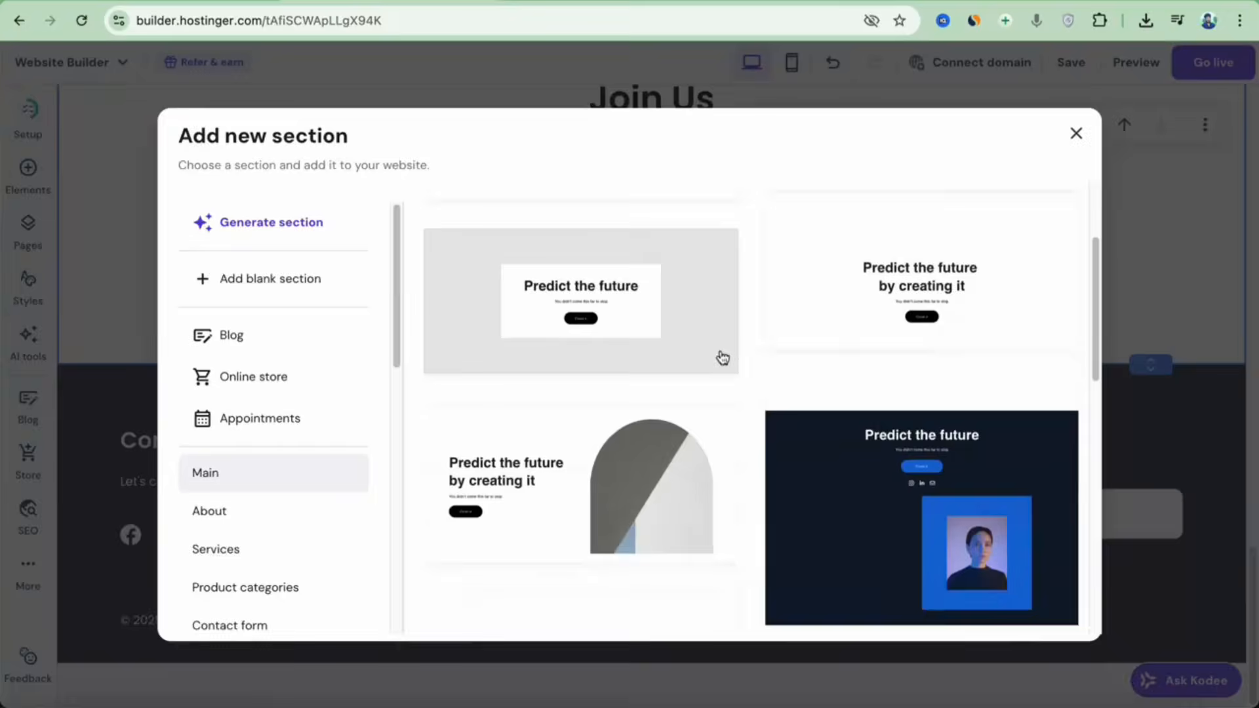
{"action": "scroll", "coordinate": [721, 367], "scroll_direction": "down", "scroll_amount": 4}
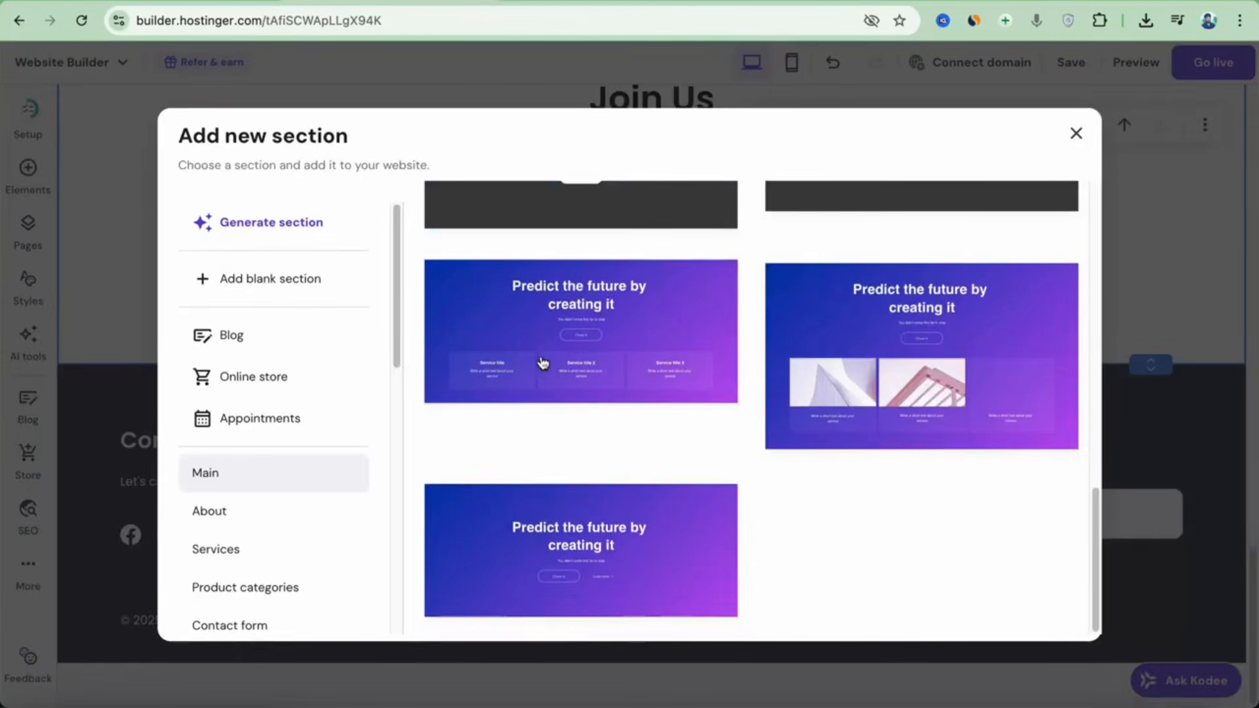
{"action": "left_click", "coordinate": [253, 338]}
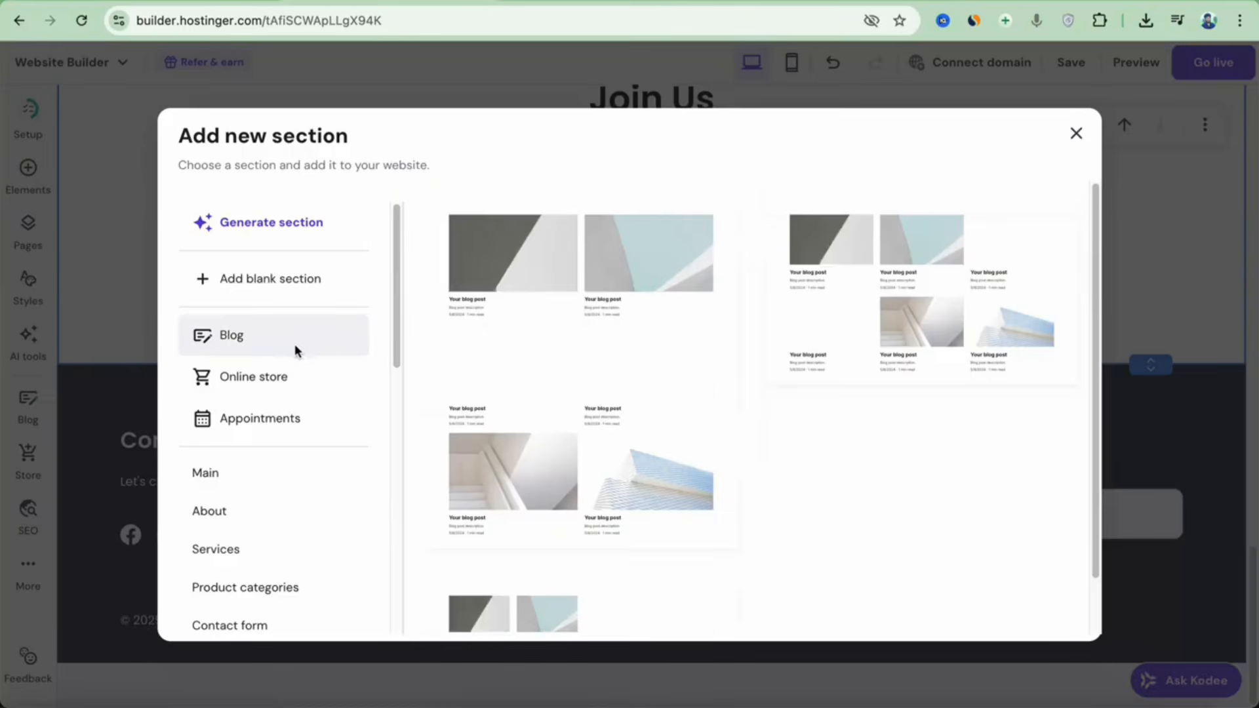
{"action": "left_click", "coordinate": [293, 414]}
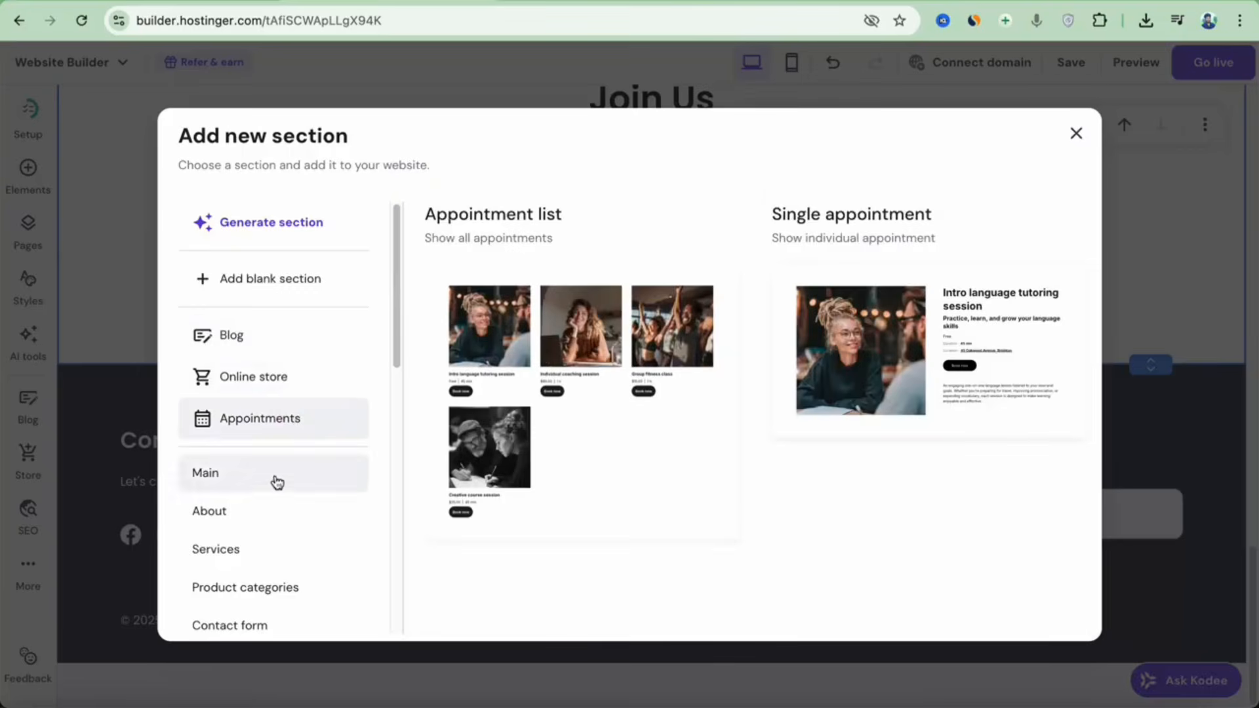
{"action": "scroll", "coordinate": [274, 485], "scroll_direction": "down", "scroll_amount": 3}
{"action": "scroll", "coordinate": [273, 489], "scroll_direction": "down", "scroll_amount": 5}
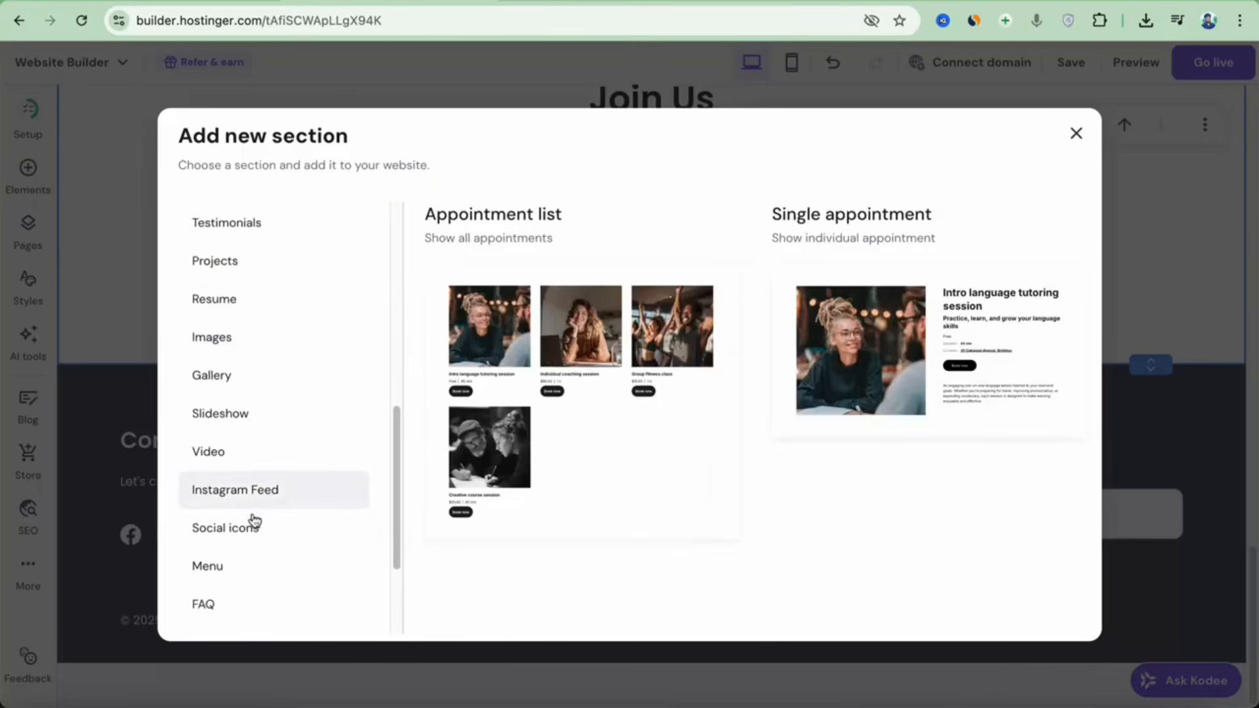
{"action": "left_click", "coordinate": [253, 520]}
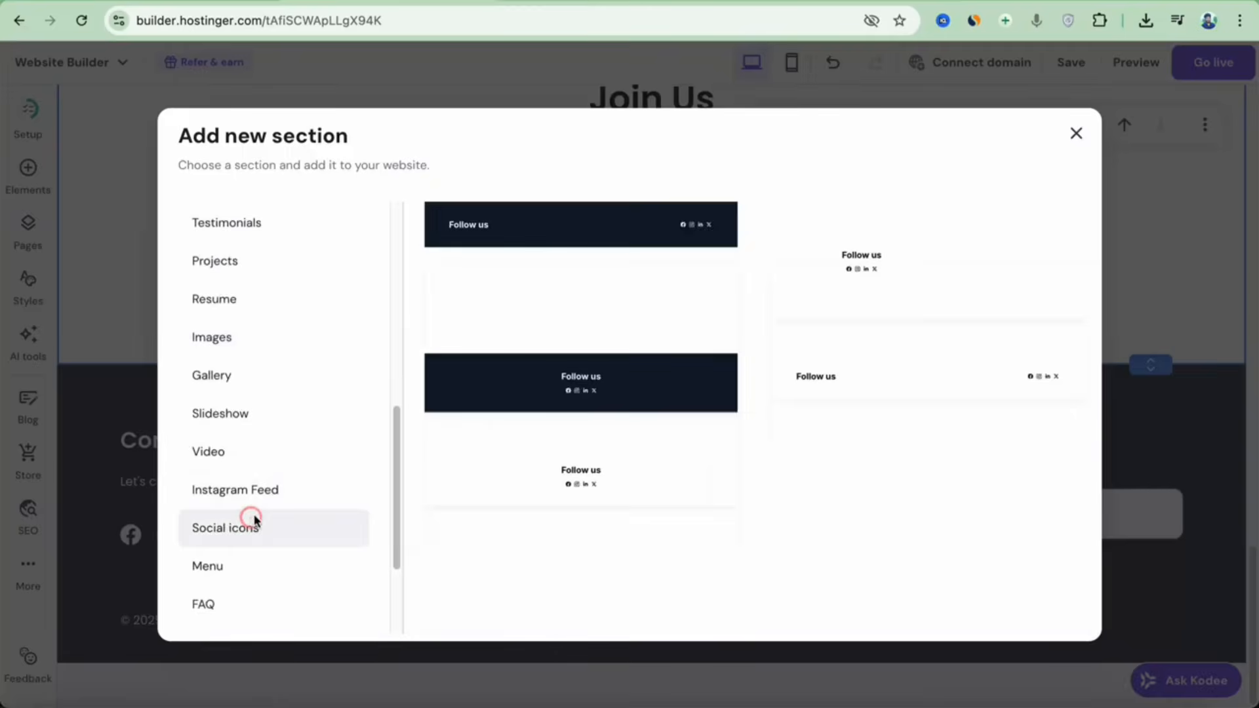
{"action": "left_click", "coordinate": [1089, 139]}
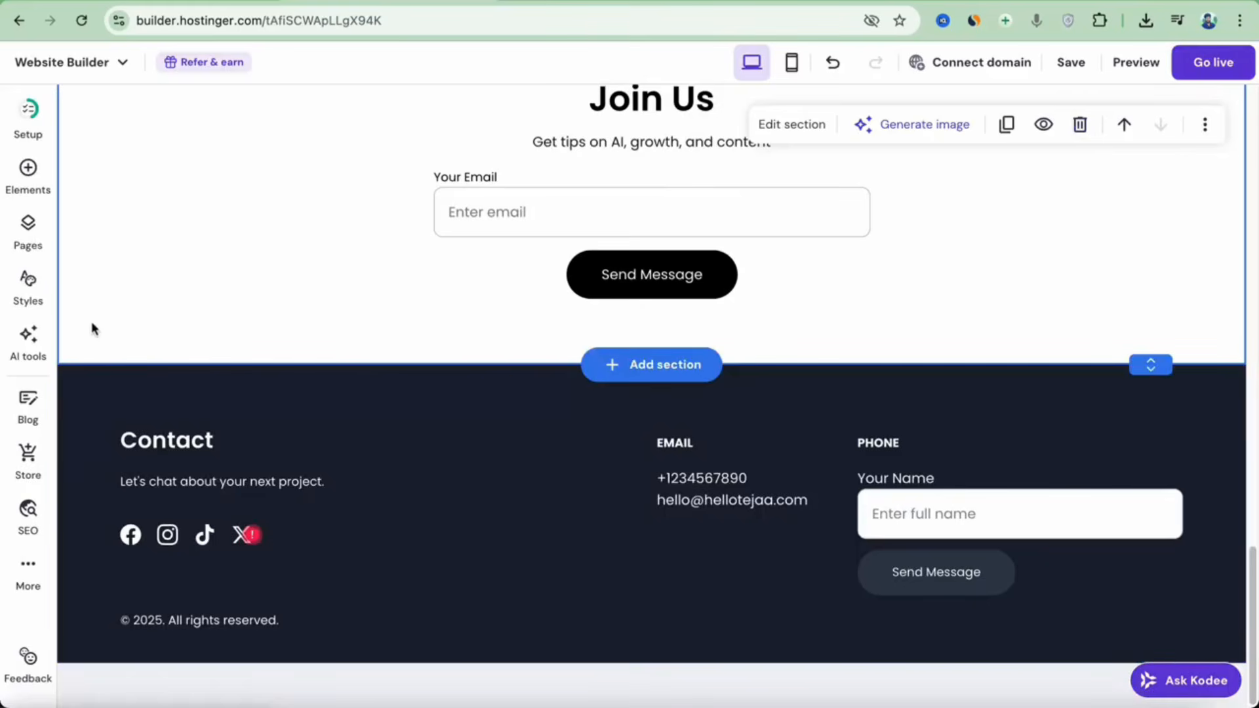
Glance at the AI tools list, then go to the About me page.
{"action": "left_click", "coordinate": [37, 352]}
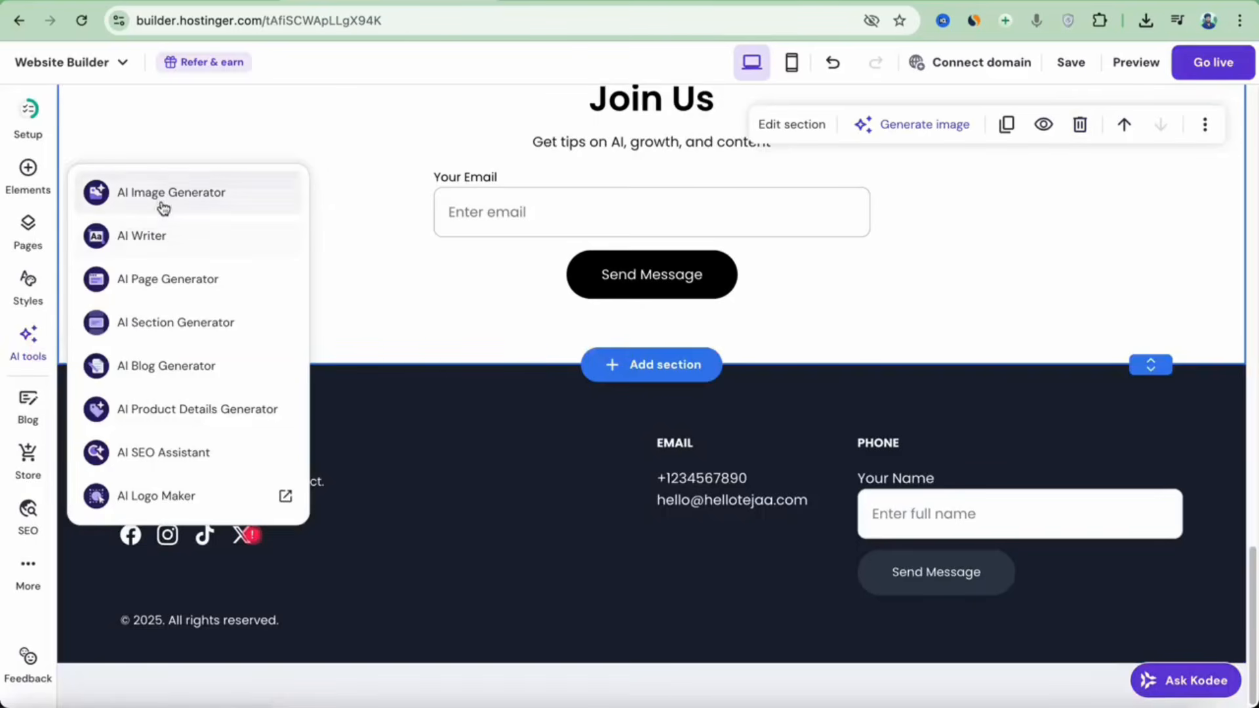
{"action": "left_click", "coordinate": [497, 351]}
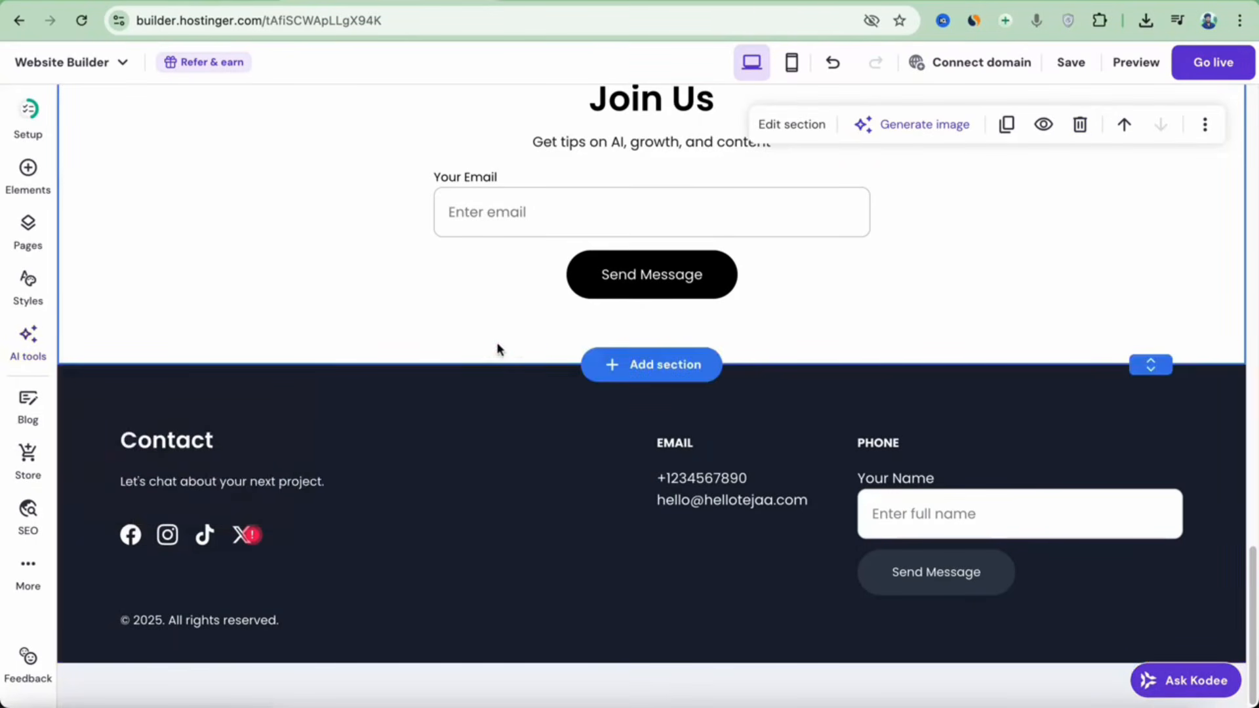
{"action": "scroll", "coordinate": [836, 334], "scroll_direction": "up", "scroll_amount": 20}
{"action": "left_click", "coordinate": [813, 125]}
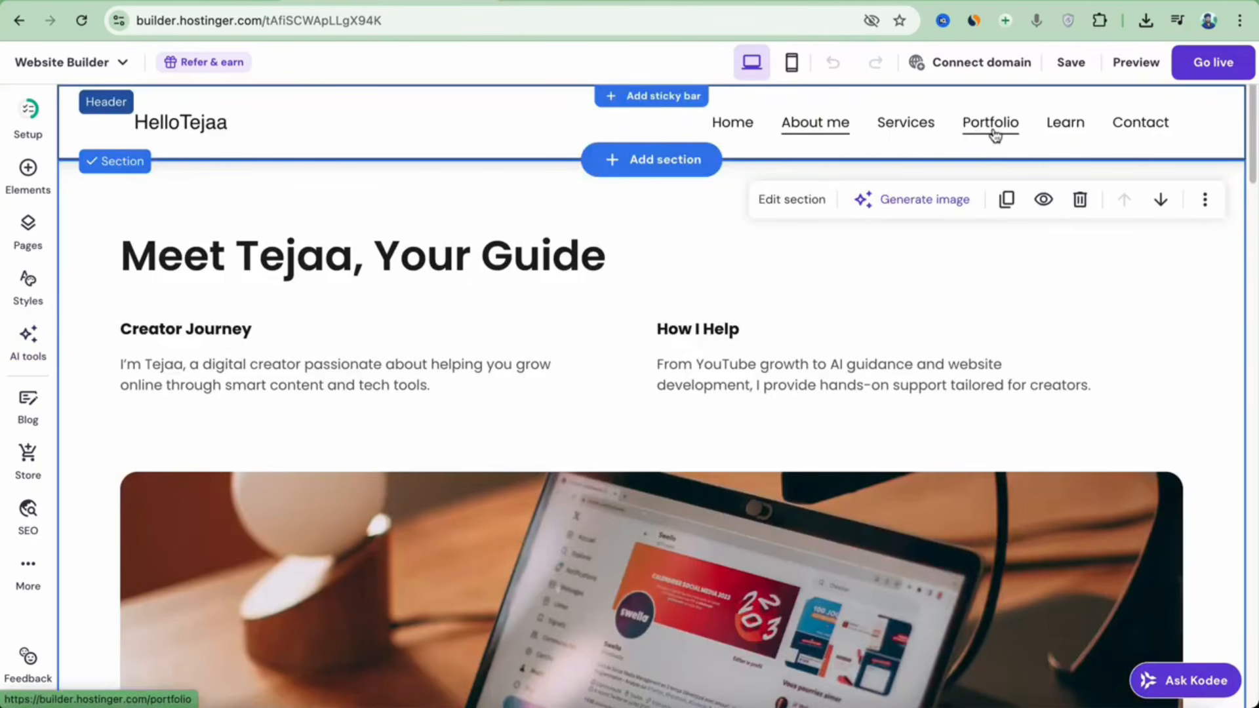
{"action": "scroll", "coordinate": [910, 269], "scroll_direction": "down", "scroll_amount": 10}
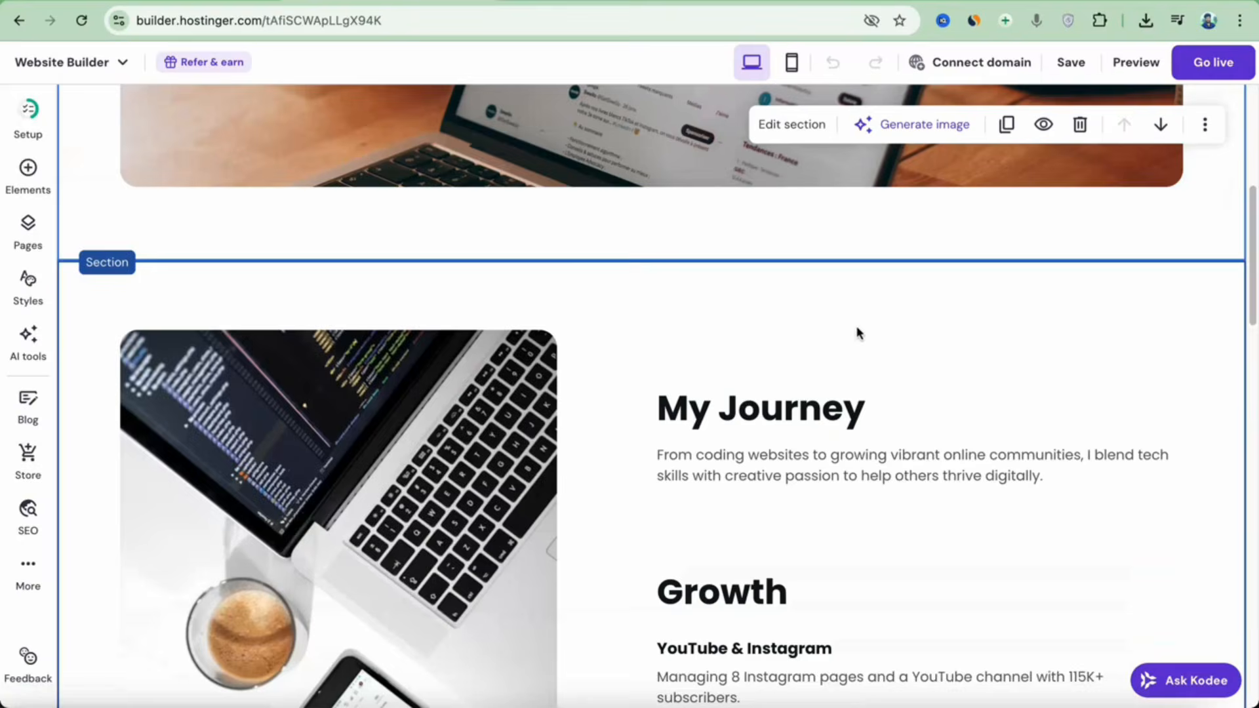
{"action": "scroll", "coordinate": [857, 331], "scroll_direction": "up", "scroll_amount": 7}
Check the About me laptop photo and the How I Help paragraph's first line without changing them.
{"action": "left_click", "coordinate": [600, 378]}
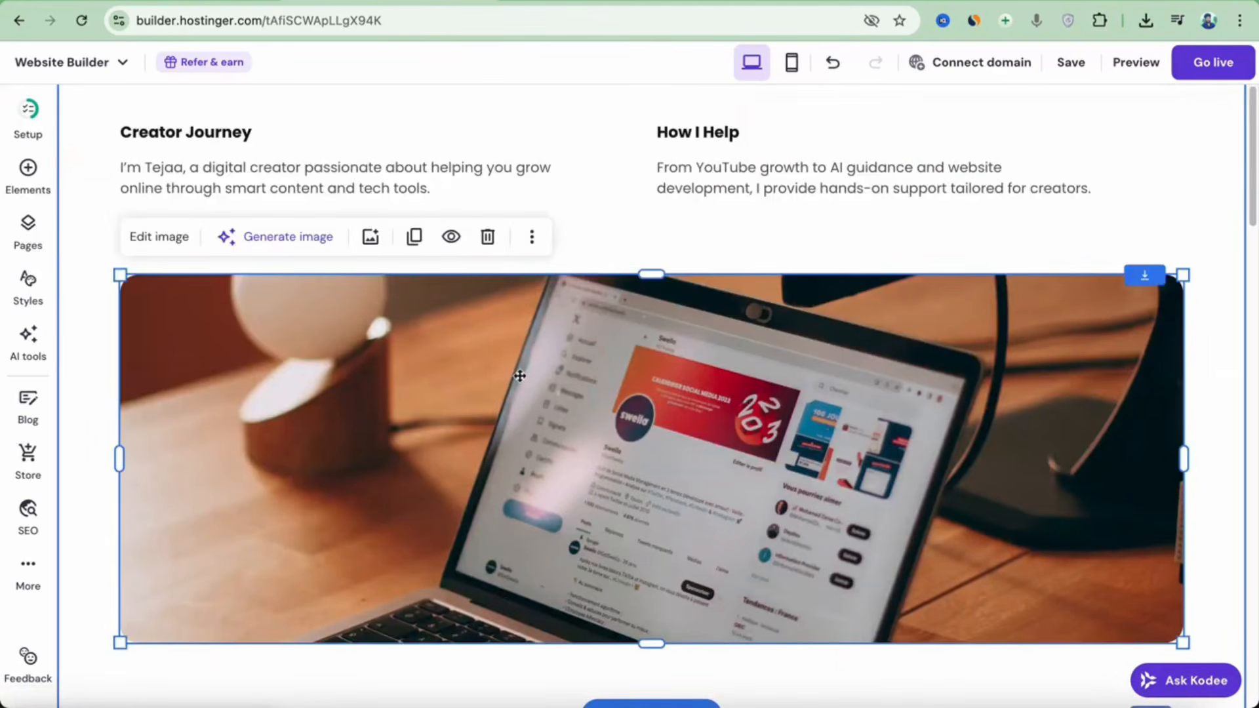
{"action": "left_click", "coordinate": [910, 216]}
{"action": "left_click", "coordinate": [902, 173]}
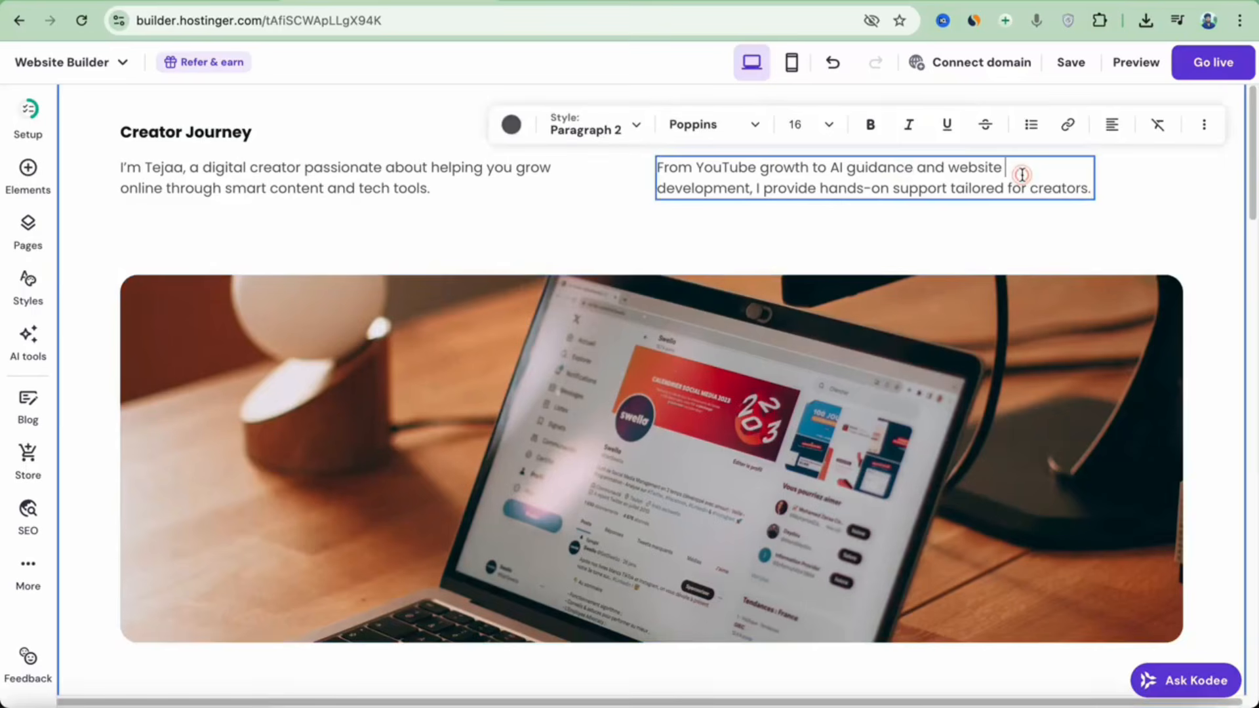
{"action": "left_click_drag", "start_coordinate": [1027, 175], "coordinate": [730, 158]}
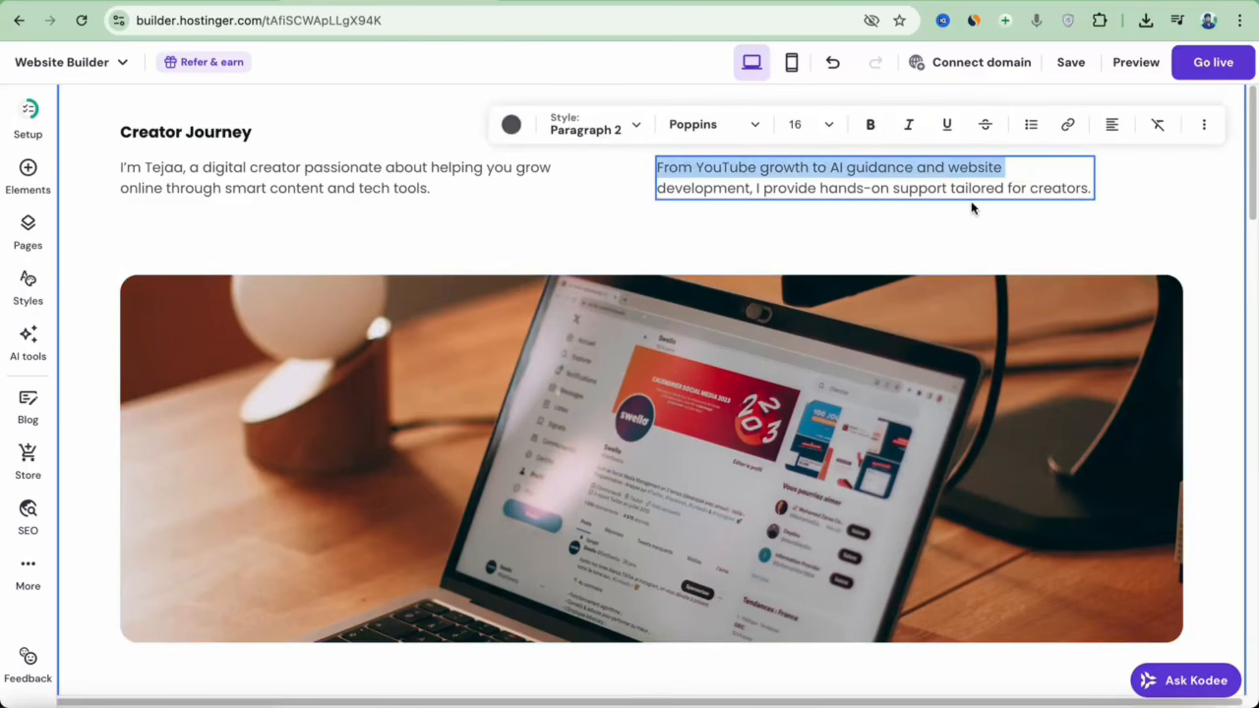
{"action": "key", "text": "Escape"}
From the domain options, start changing the site's temporary domain.
{"action": "scroll", "coordinate": [692, 329], "scroll_direction": "down", "scroll_amount": 8}
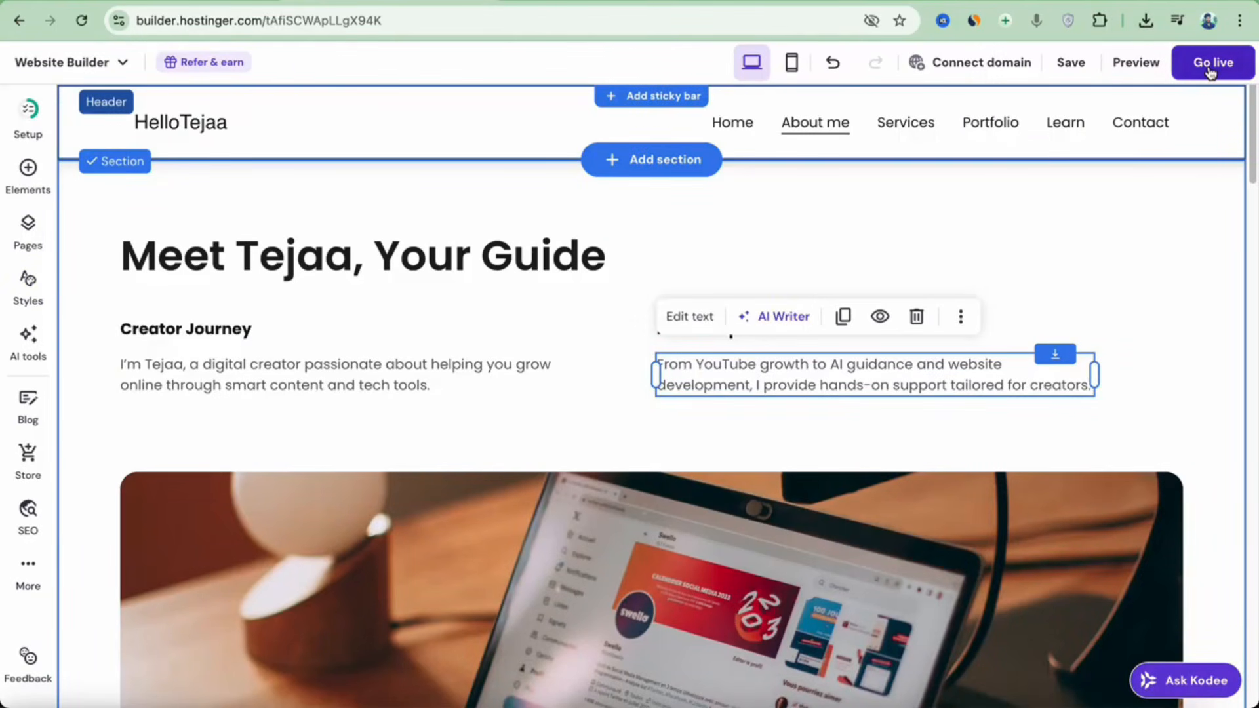
{"action": "left_click", "coordinate": [977, 65]}
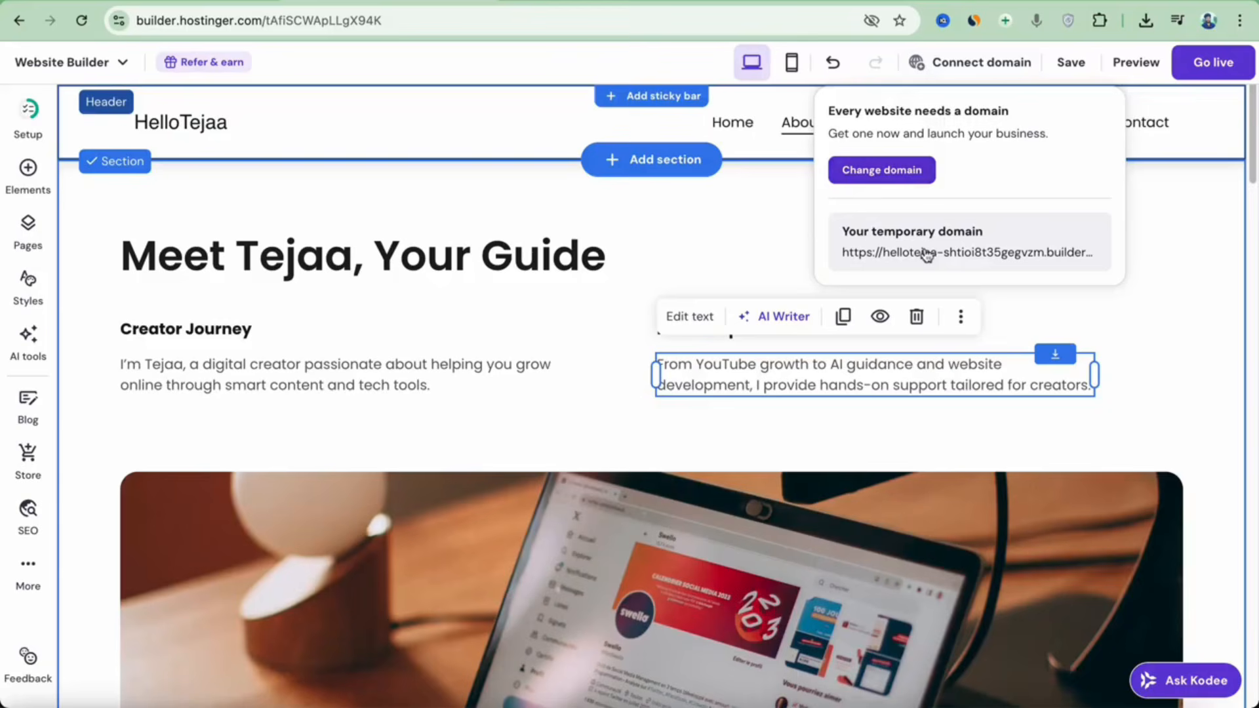
{"action": "left_click", "coordinate": [900, 176]}
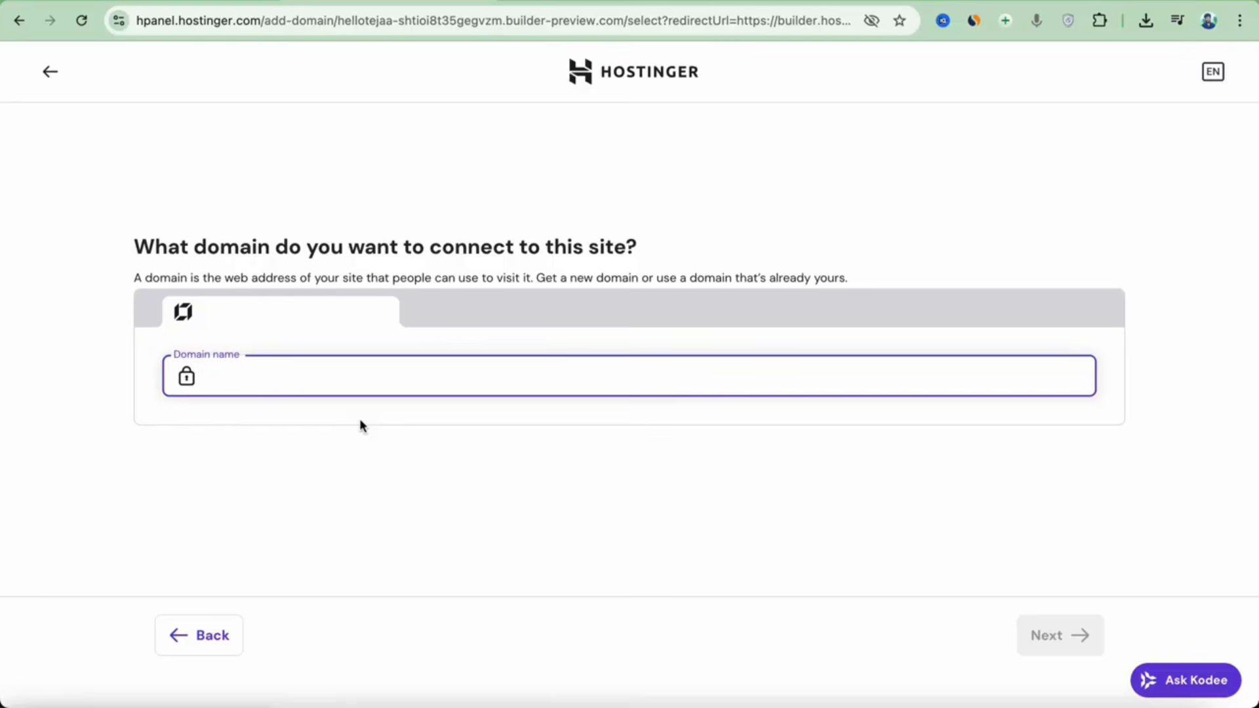
Pick hellotejaa.in from the domain suggestions and continue back to the editor.
{"action": "type", "text": "hellotejaa"}
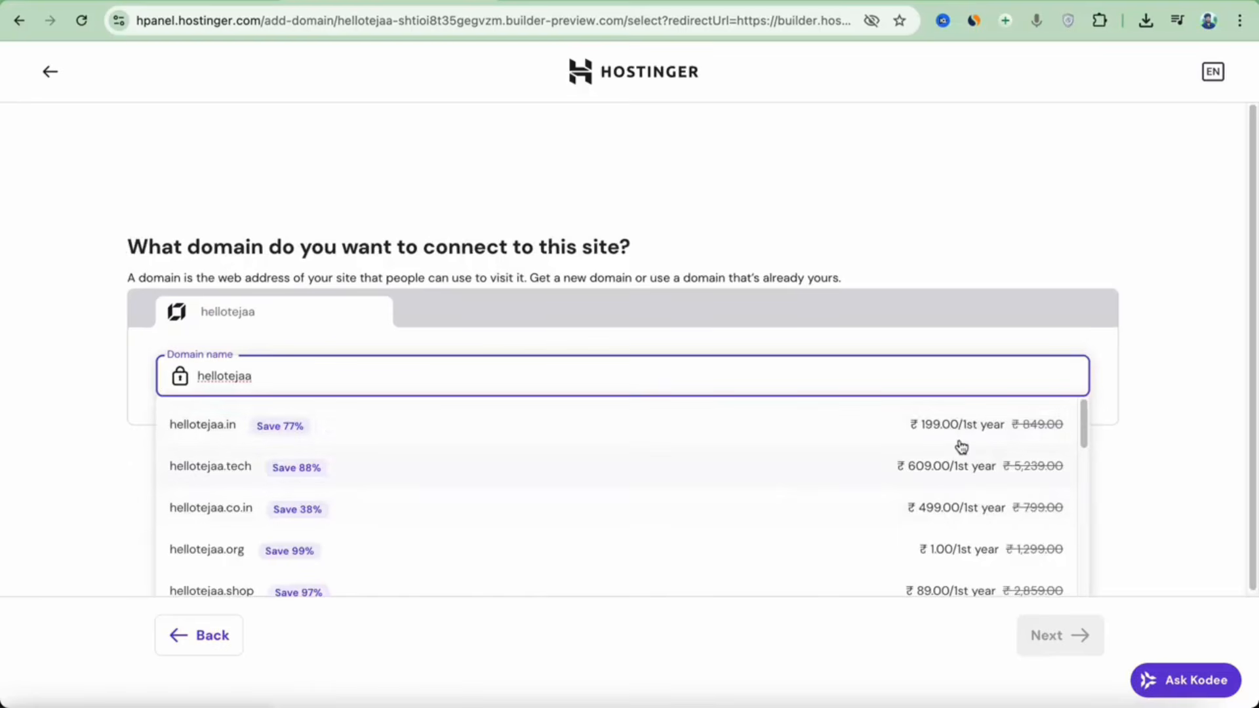
{"action": "left_click", "coordinate": [722, 445]}
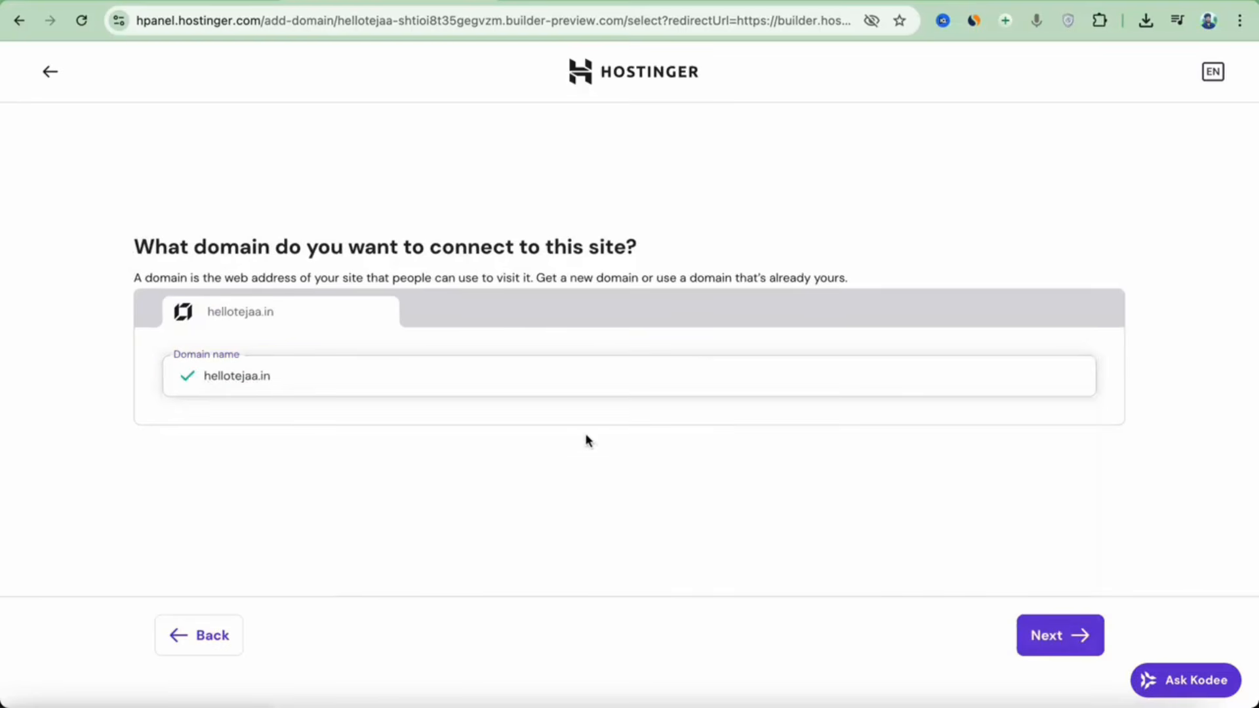
{"action": "left_click", "coordinate": [1060, 639]}
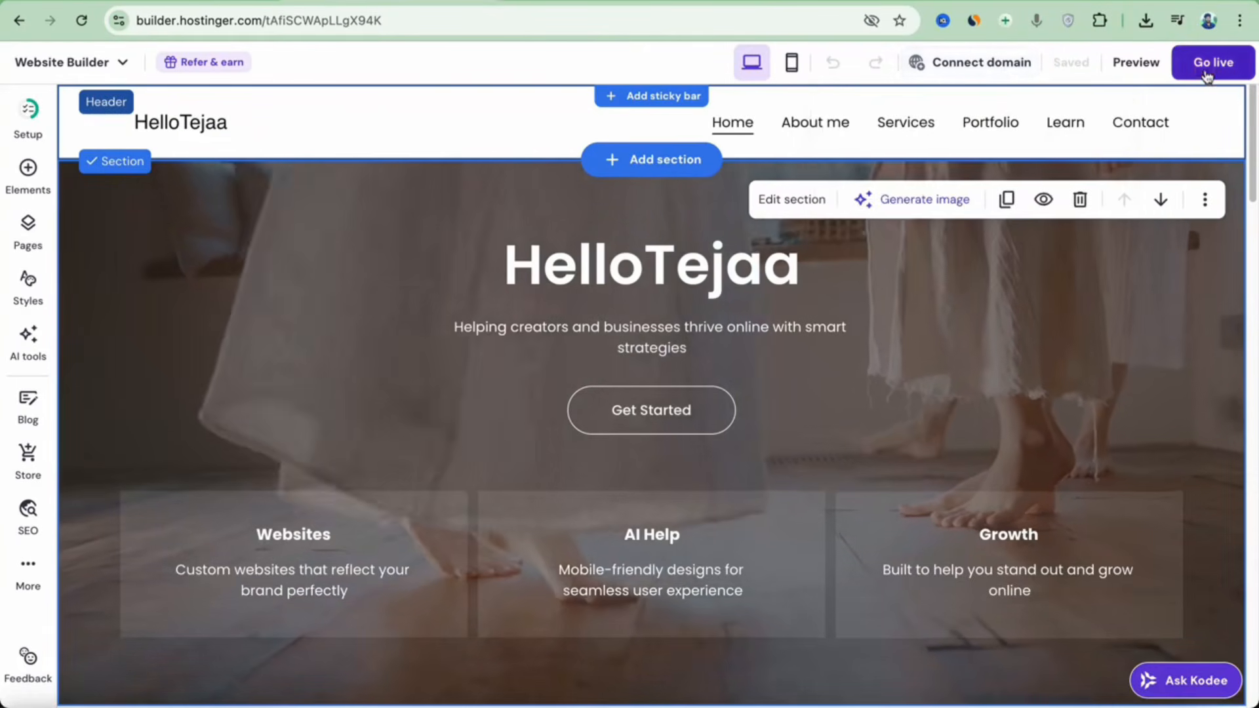
Go live with the updated site and open its temporary builder-preview.com address.
{"action": "left_click", "coordinate": [1206, 73]}
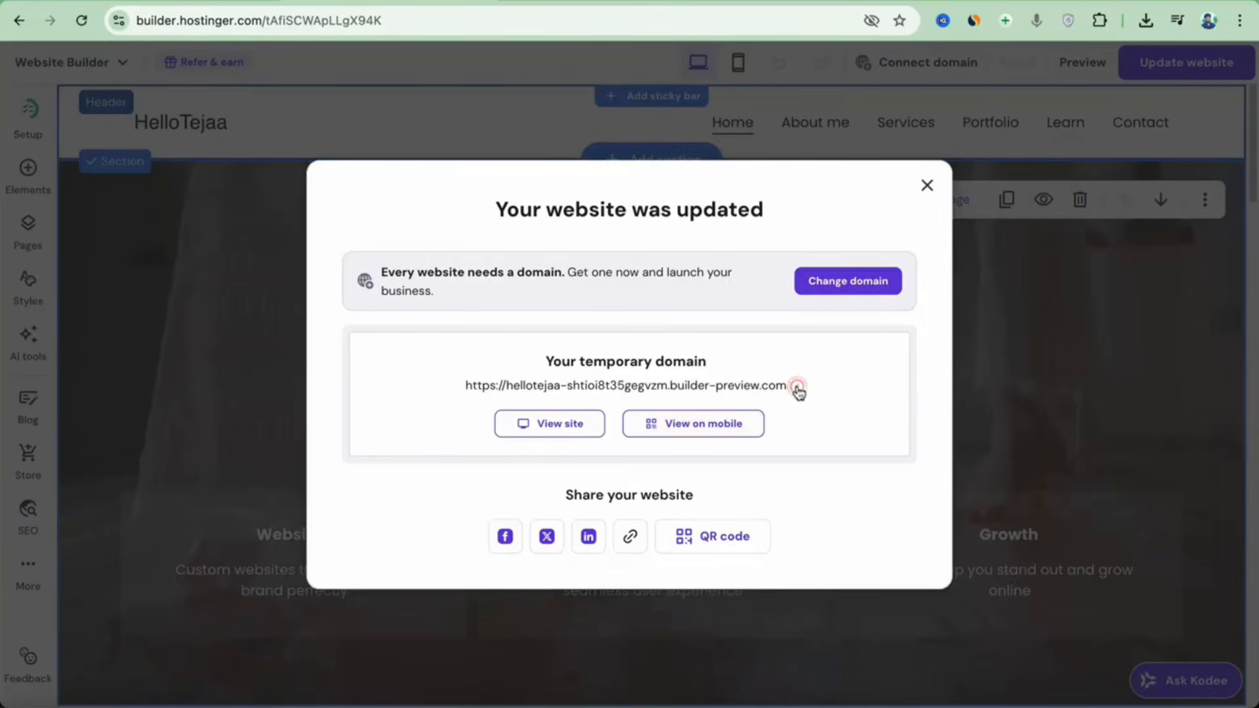
{"action": "left_click", "coordinate": [568, 386]}
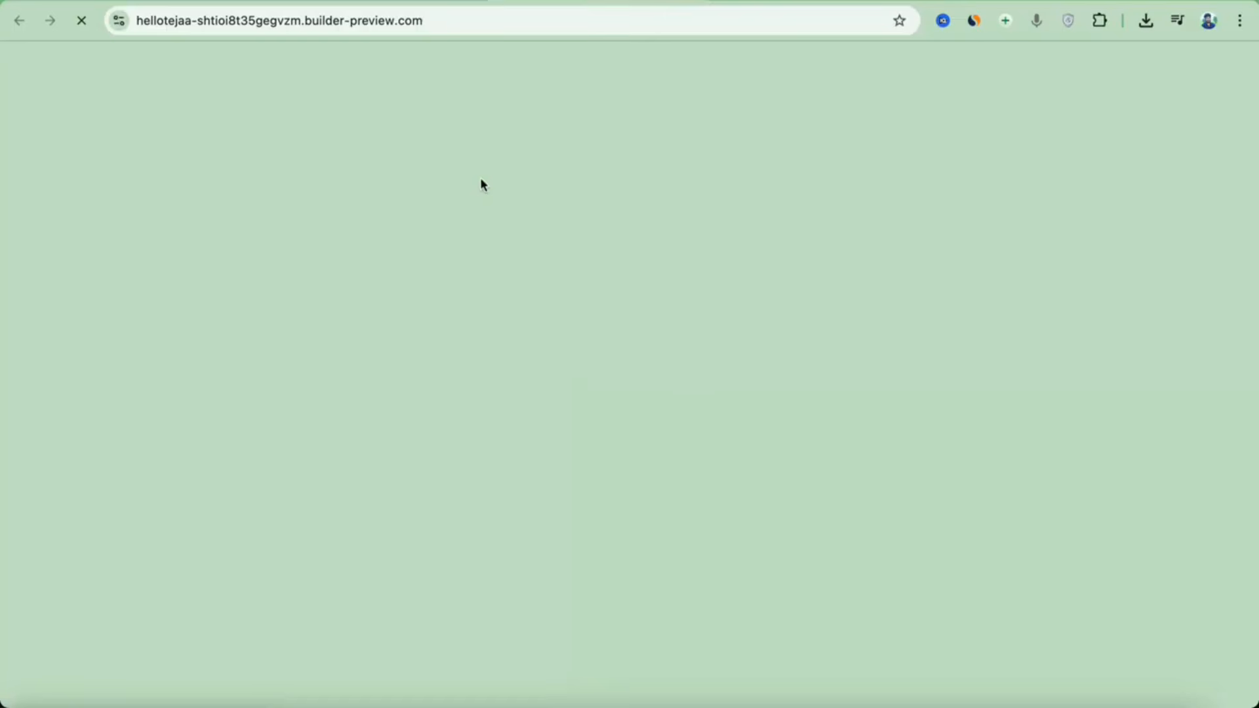
Scroll through the live Home page, then the About me page.
{"action": "scroll", "coordinate": [680, 229], "scroll_direction": "down", "scroll_amount": 12}
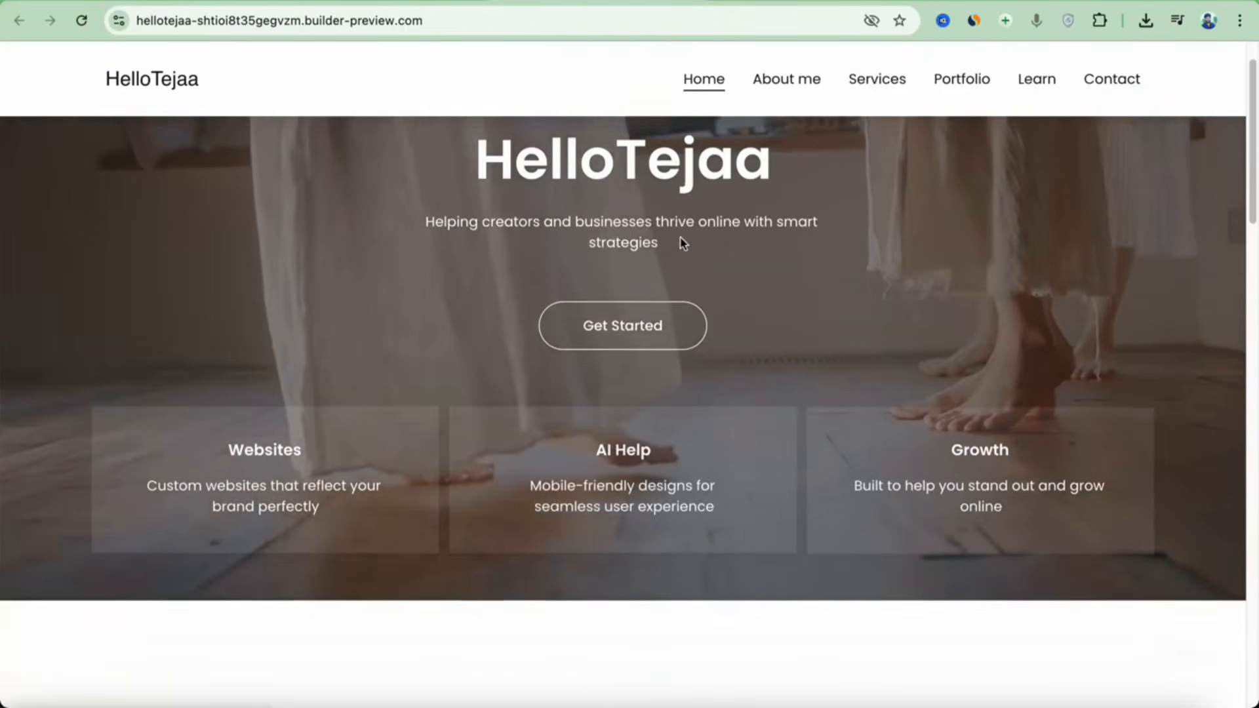
{"action": "scroll", "coordinate": [719, 298], "scroll_direction": "down", "scroll_amount": 15}
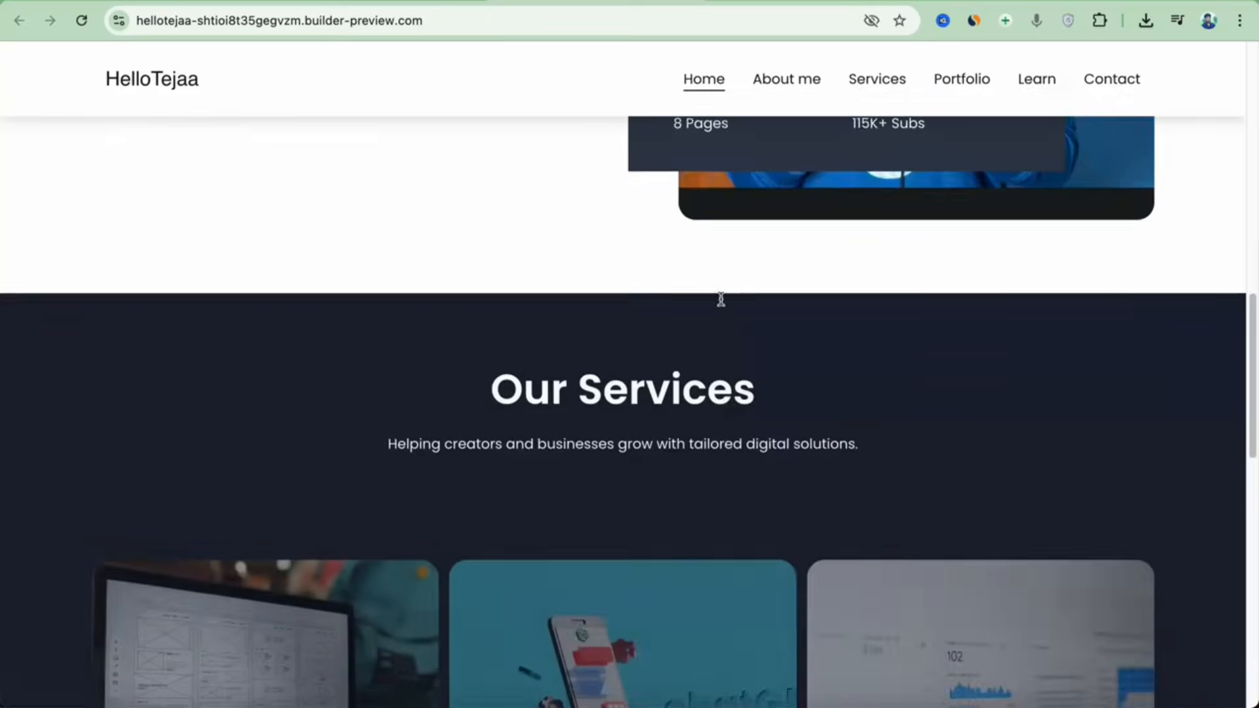
{"action": "scroll", "coordinate": [763, 345], "scroll_direction": "down", "scroll_amount": 2}
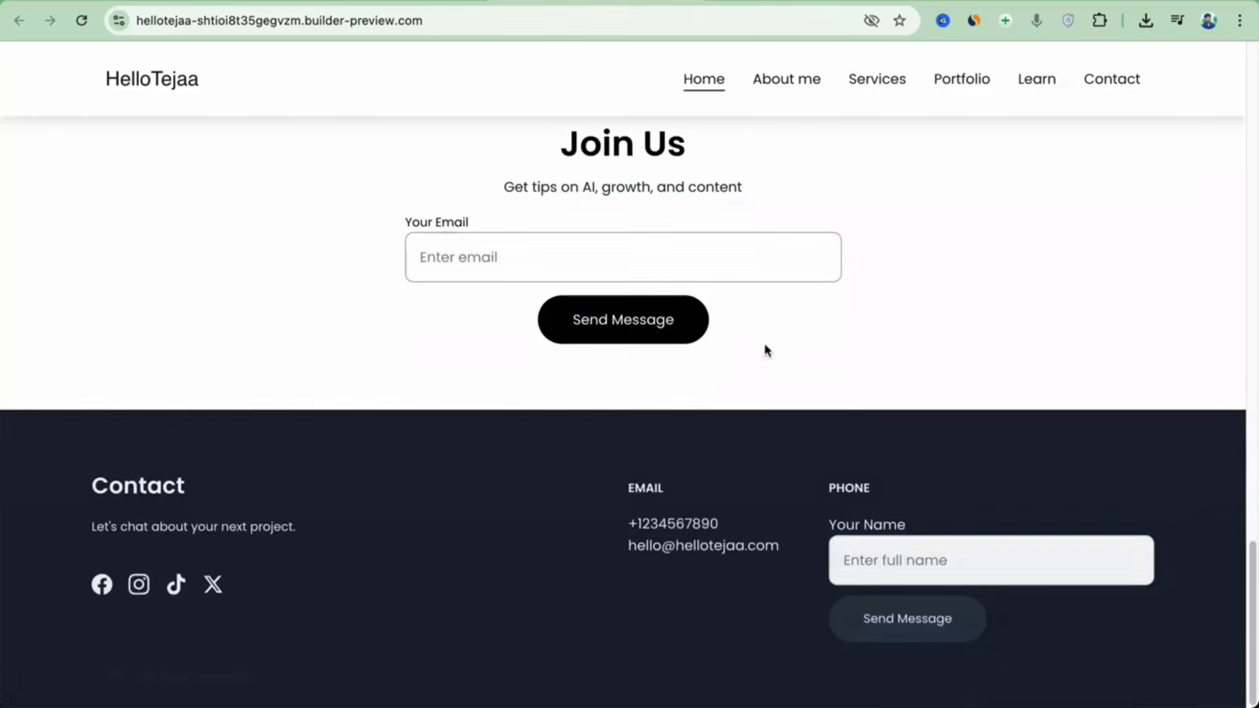
{"action": "left_click", "coordinate": [780, 83]}
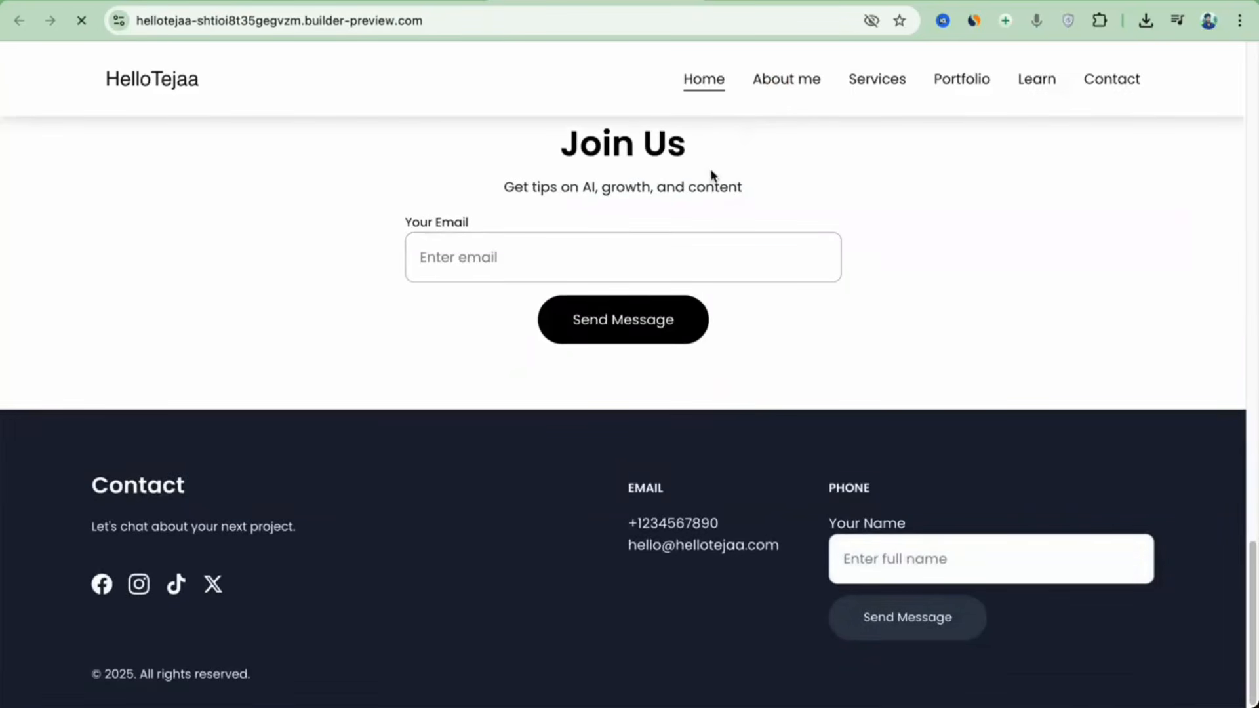
{"action": "scroll", "coordinate": [632, 275], "scroll_direction": "down", "scroll_amount": 10}
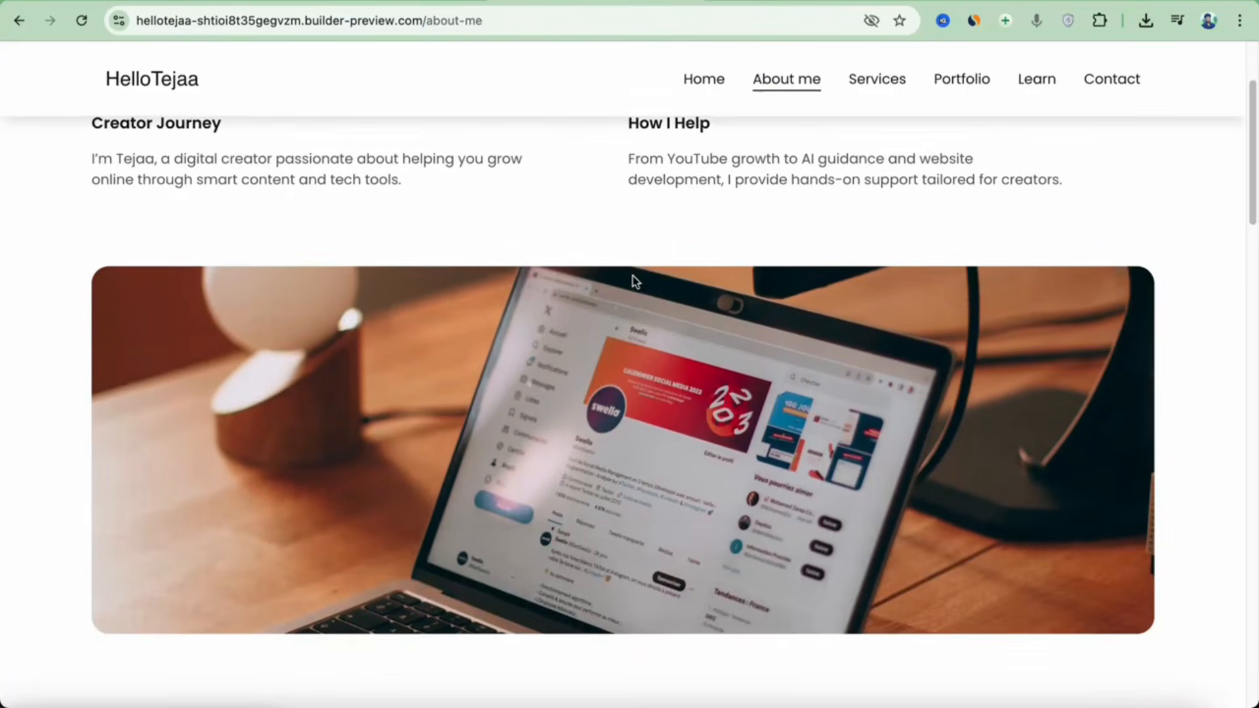
{"action": "scroll", "coordinate": [633, 283], "scroll_direction": "down", "scroll_amount": 12}
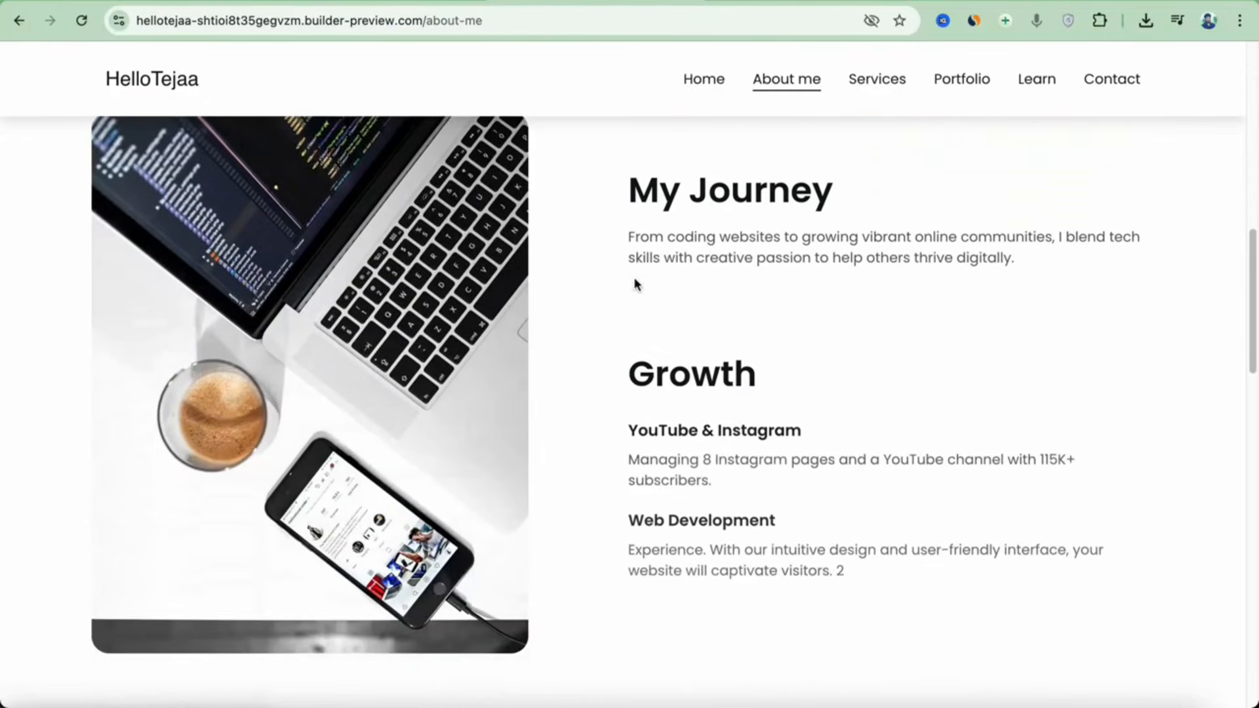
{"action": "scroll", "coordinate": [688, 331], "scroll_direction": "down", "scroll_amount": 10}
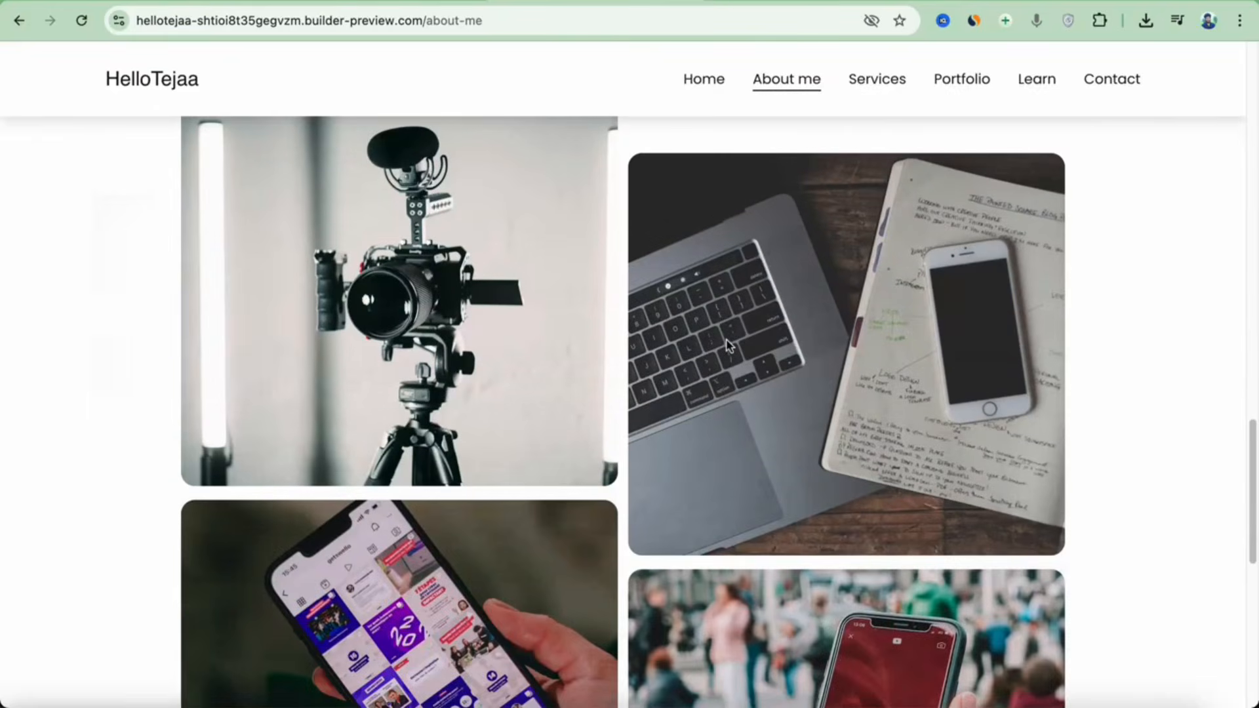
{"action": "scroll", "coordinate": [730, 336], "scroll_direction": "down", "scroll_amount": 2}
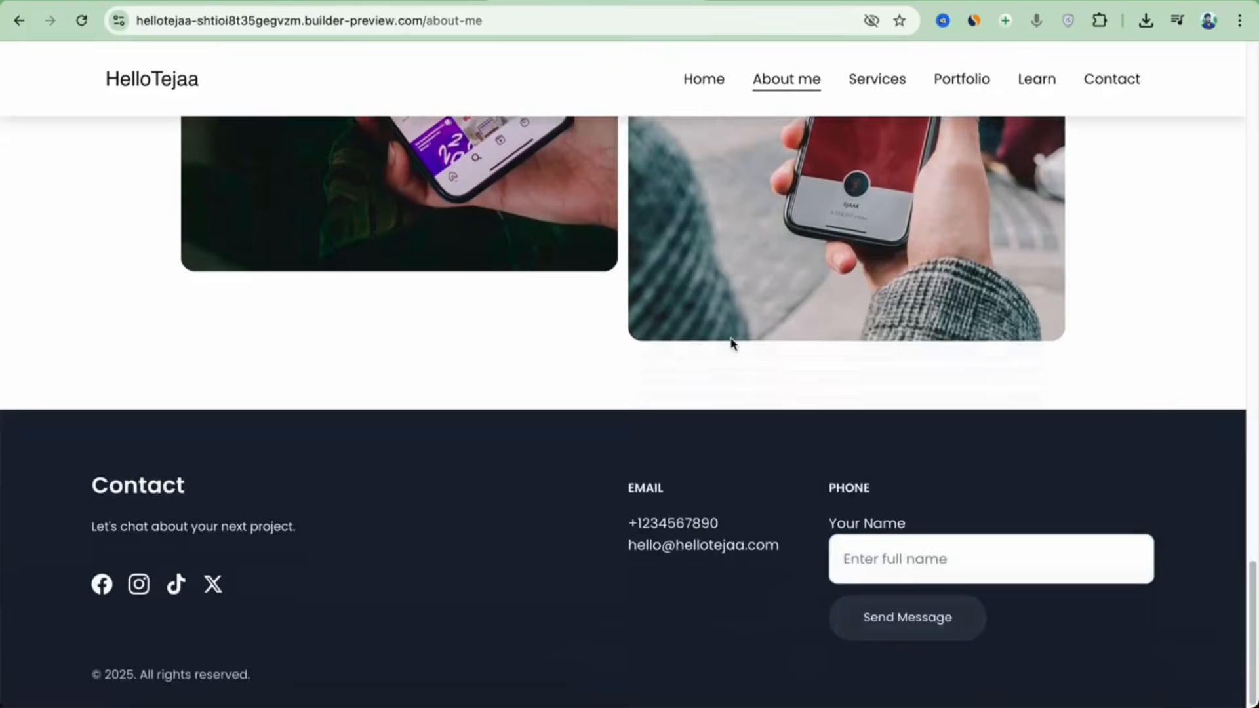
{"action": "scroll", "coordinate": [731, 343], "scroll_direction": "up", "scroll_amount": 5}
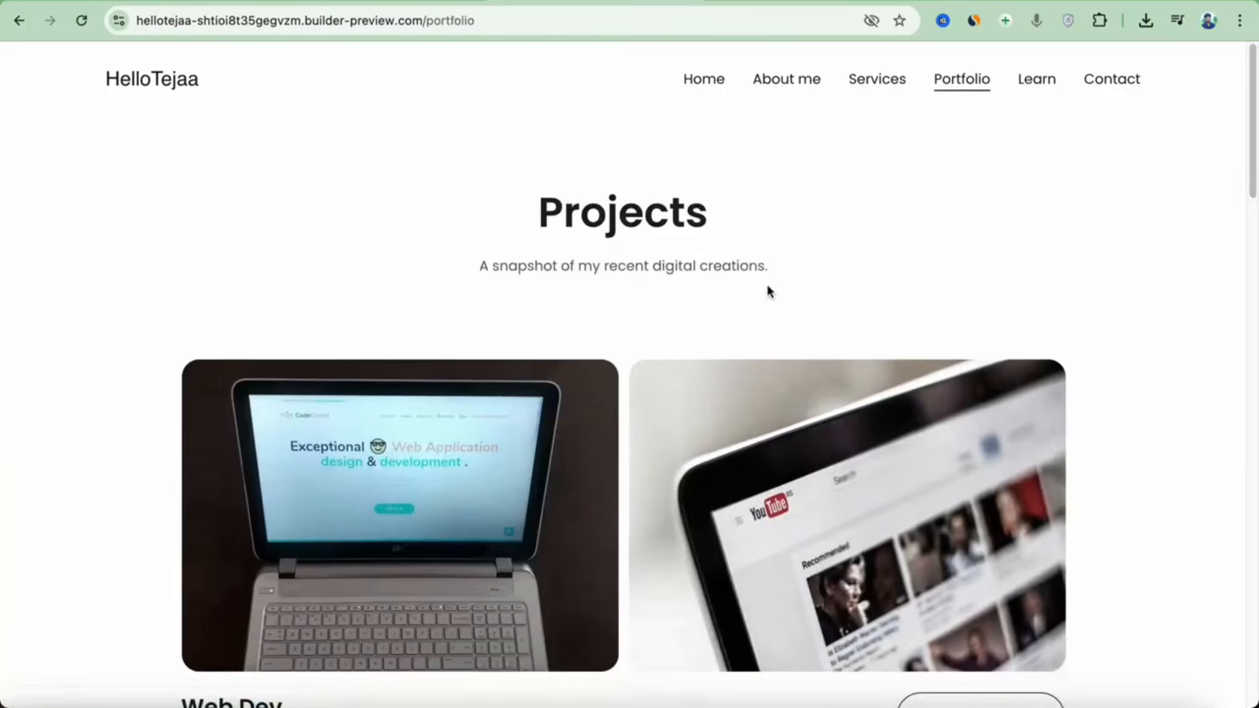
{"action": "scroll", "coordinate": [769, 291], "scroll_direction": "down", "scroll_amount": 12}
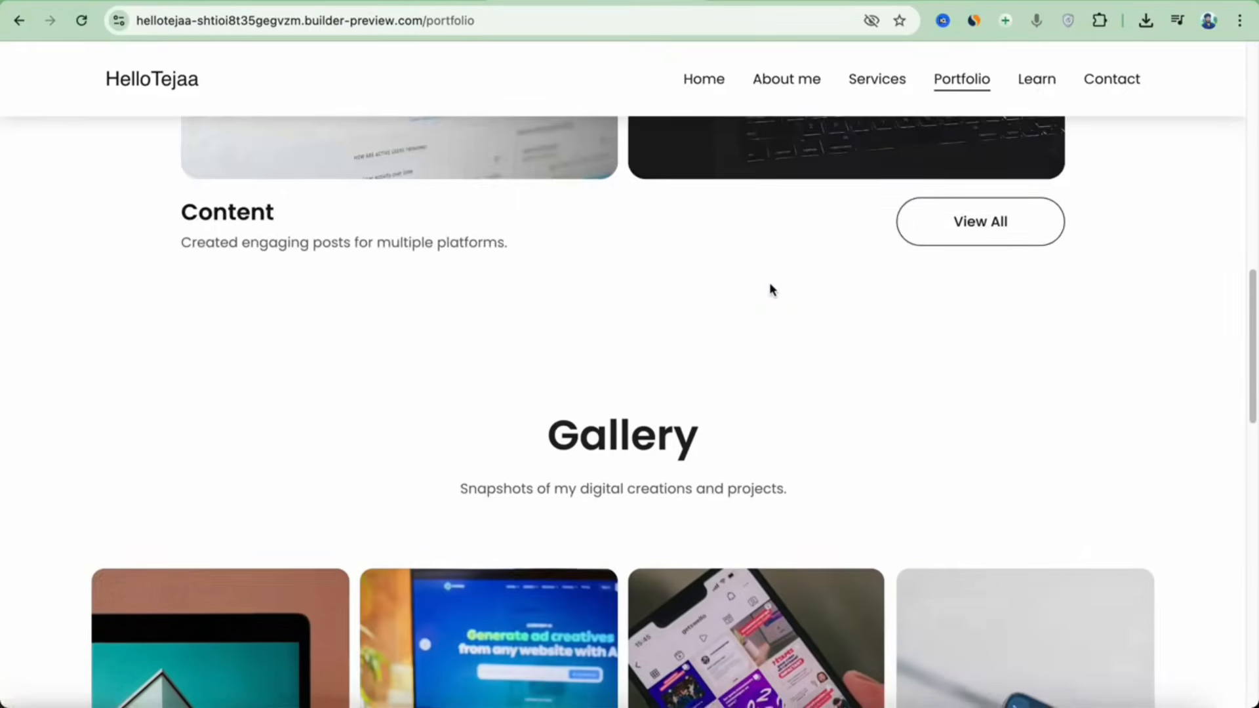
{"action": "scroll", "coordinate": [770, 290], "scroll_direction": "down", "scroll_amount": 10}
{"action": "scroll", "coordinate": [770, 282], "scroll_direction": "down", "scroll_amount": 4}
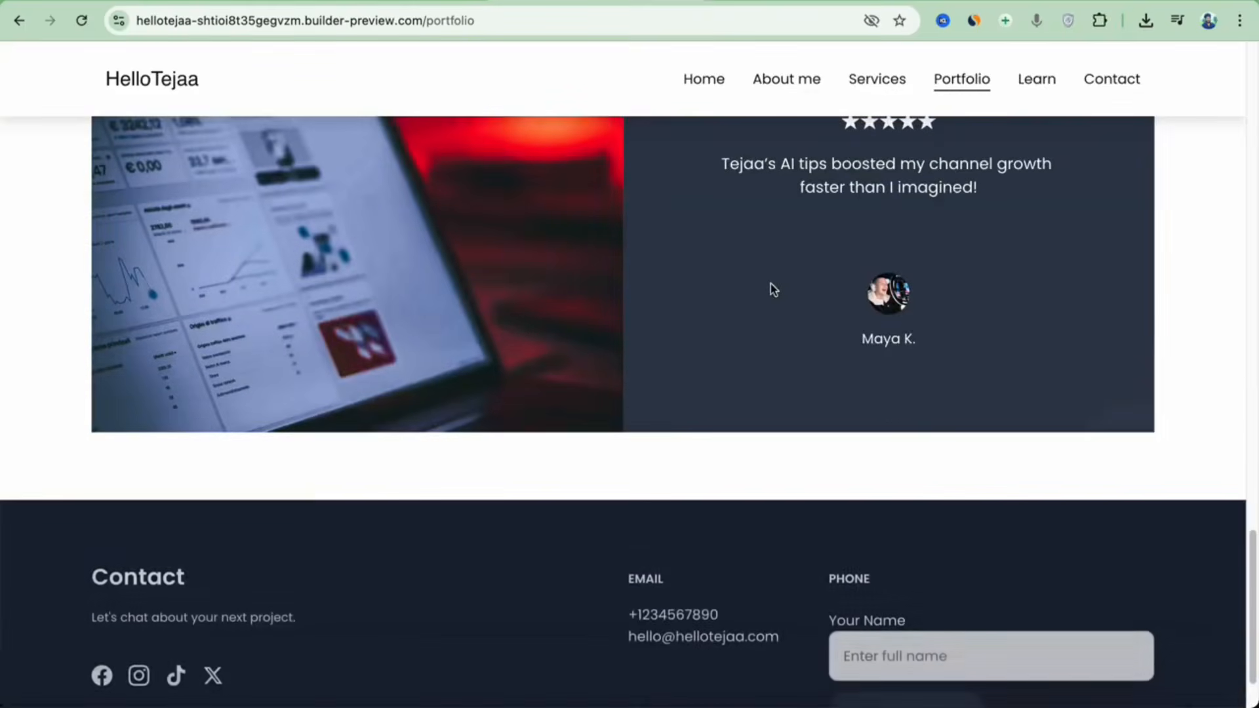
{"action": "scroll", "coordinate": [770, 283], "scroll_direction": "up", "scroll_amount": 3}
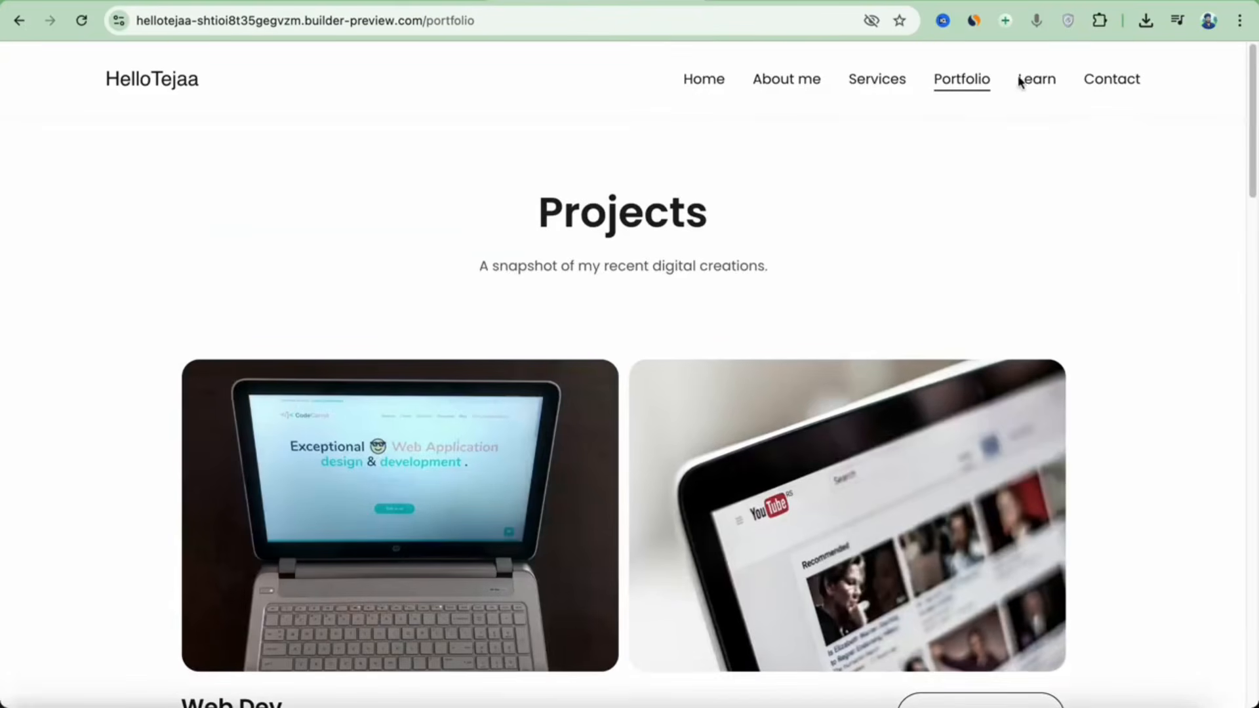
Browse the live Learn page, then open the Contact page with its message form.
{"action": "left_click", "coordinate": [1035, 82]}
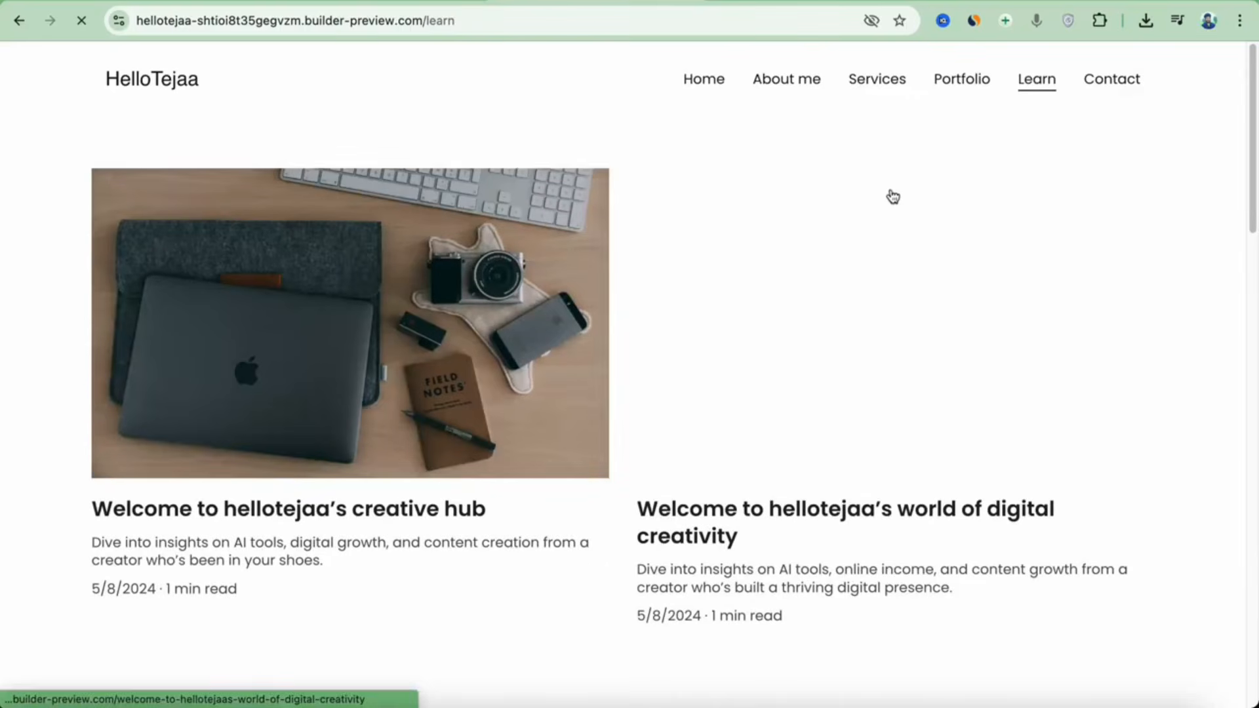
{"action": "scroll", "coordinate": [761, 250], "scroll_direction": "down", "scroll_amount": 1}
{"action": "scroll", "coordinate": [791, 248], "scroll_direction": "down", "scroll_amount": 3}
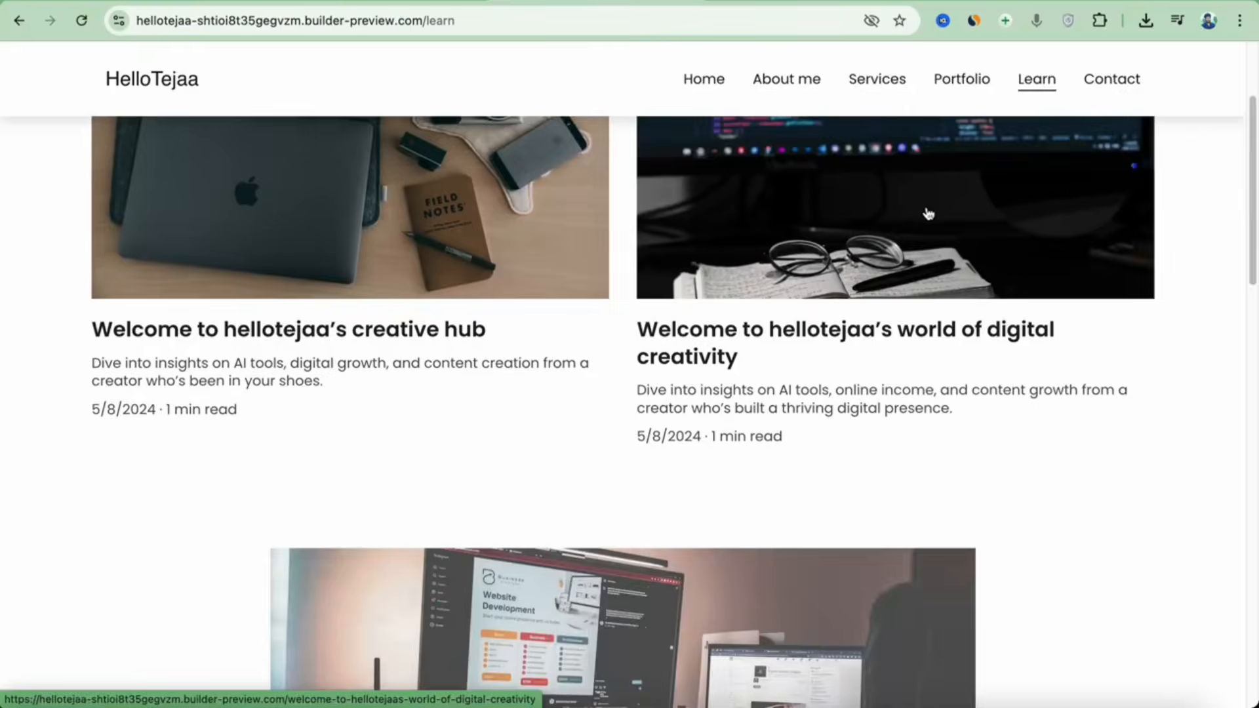
{"action": "left_click", "coordinate": [1128, 84]}
{"action": "scroll", "coordinate": [950, 190], "scroll_direction": "down", "scroll_amount": 2}
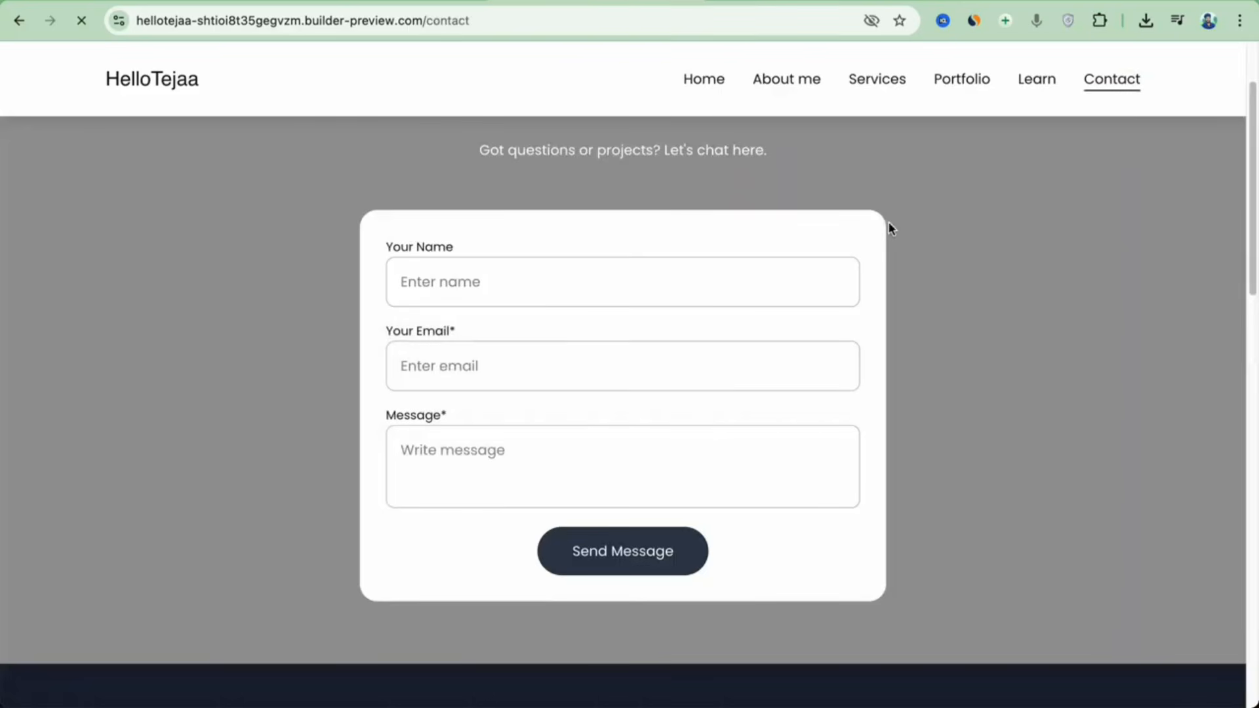
{"action": "scroll", "coordinate": [889, 222], "scroll_direction": "up", "scroll_amount": 2}
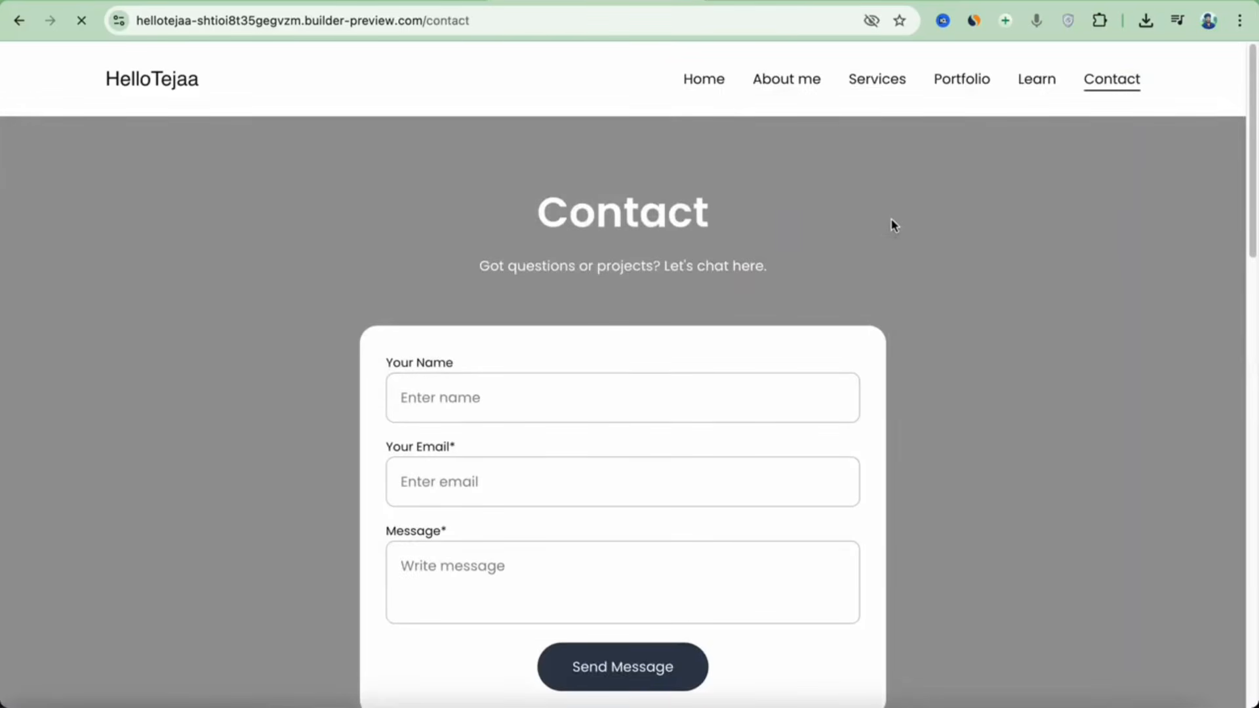